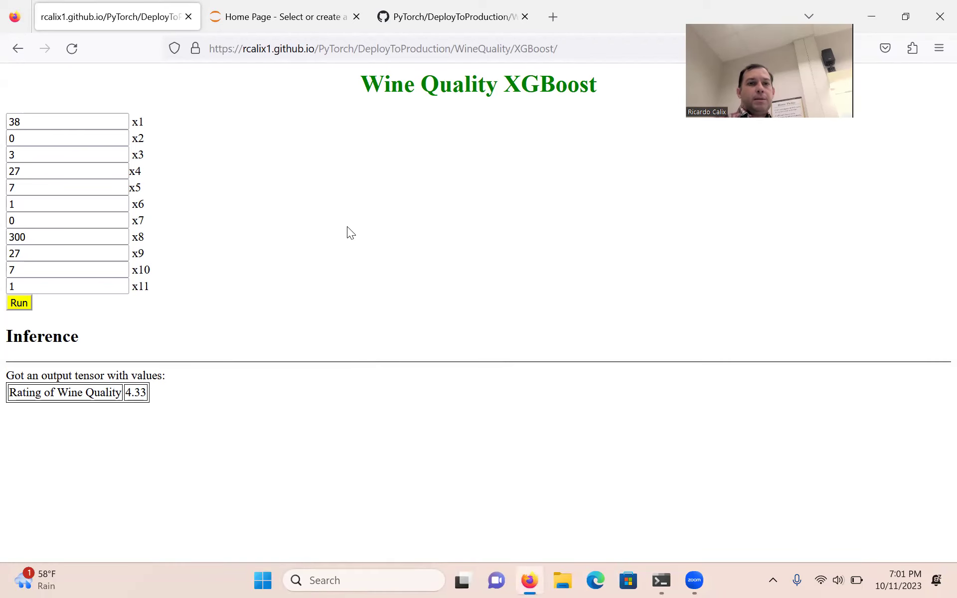
Step: Return to the GitHub PyTorch repository in the browser and open its DeepLearning folder
{"action": "left_click", "coordinate": [303, 25]}
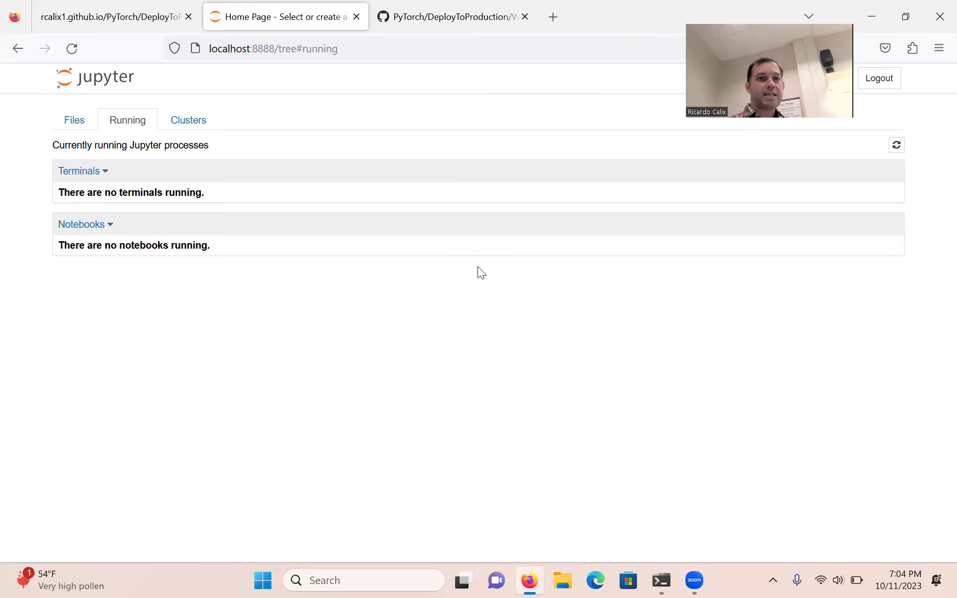
{"action": "left_click", "coordinate": [127, 17]}
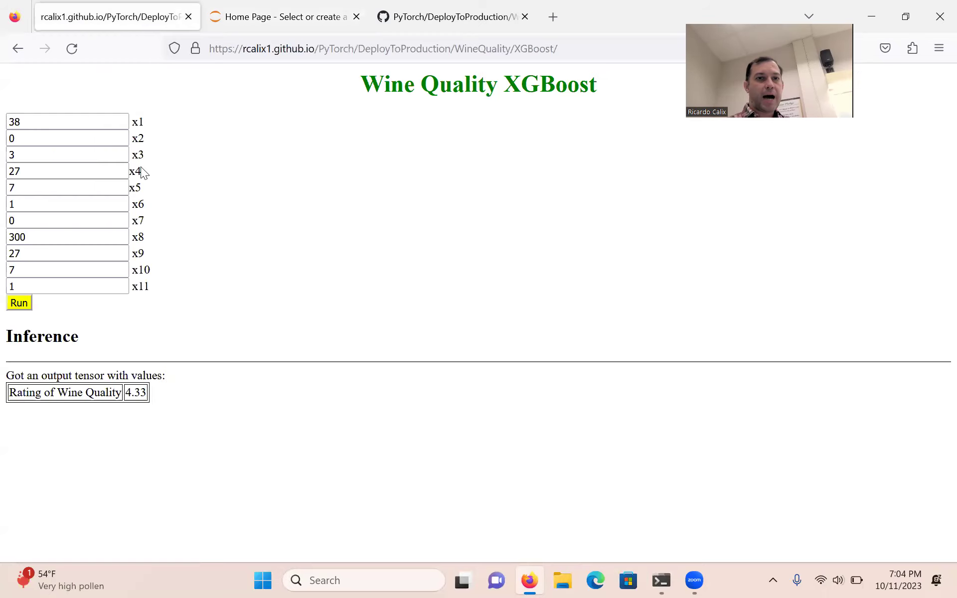
{"action": "left_click", "coordinate": [18, 49]}
{"action": "left_click", "coordinate": [153, 130]}
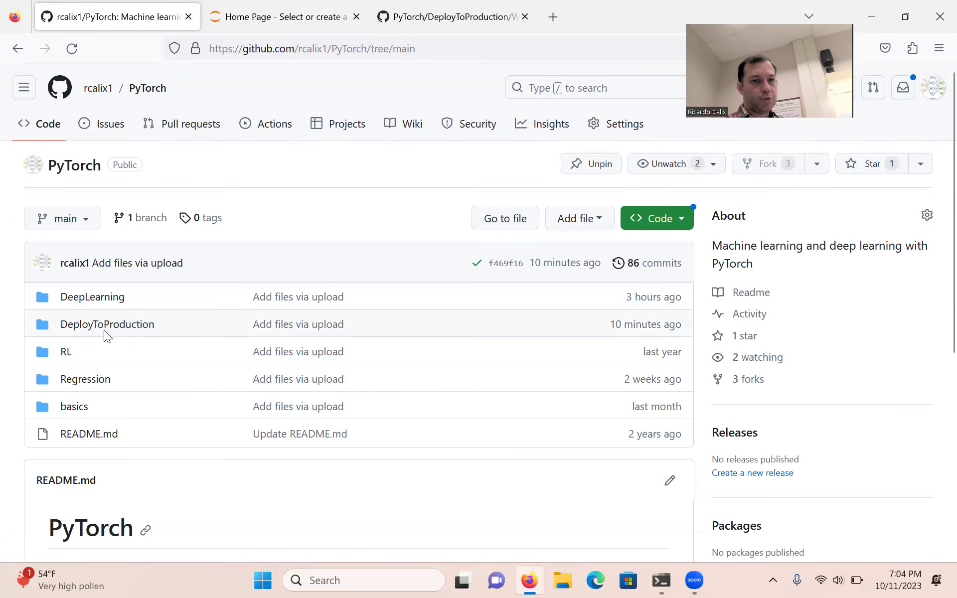
{"action": "left_click", "coordinate": [84, 302]}
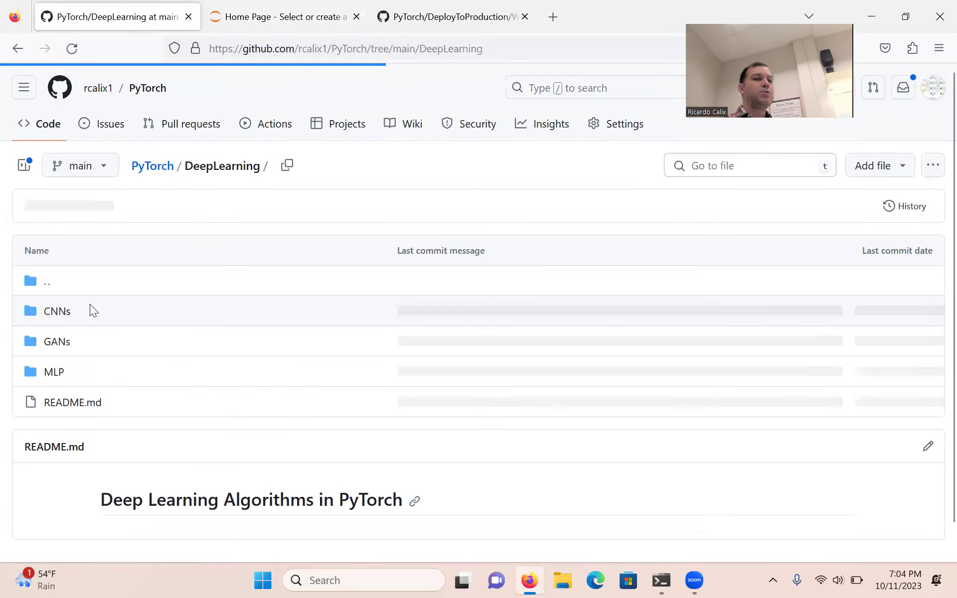
Step: From the GitHub account's profile page, open the pinned PyTorch repository and go to its DeepLearning/MLP folder
{"action": "left_click", "coordinate": [97, 90]}
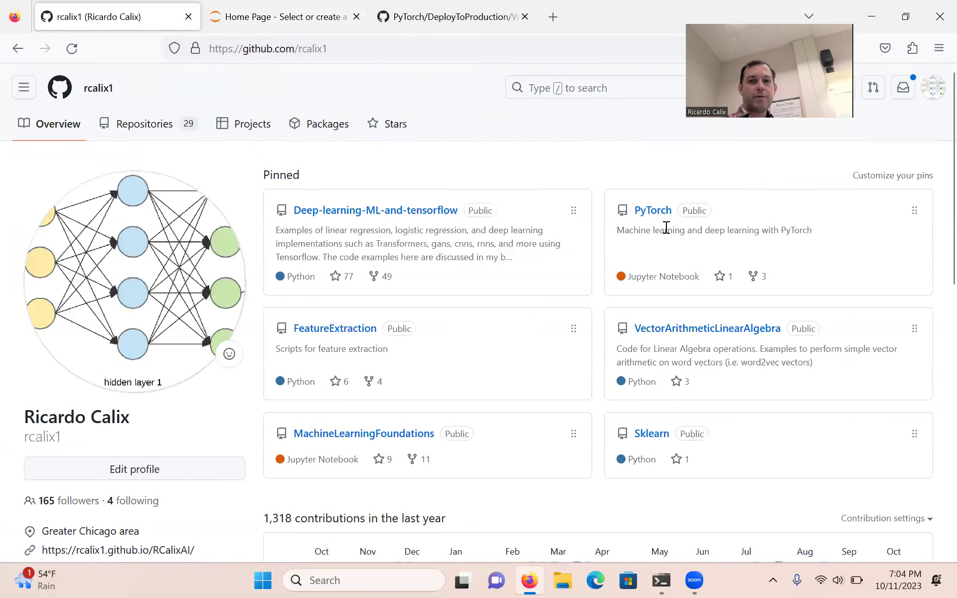
{"action": "left_click", "coordinate": [653, 212]}
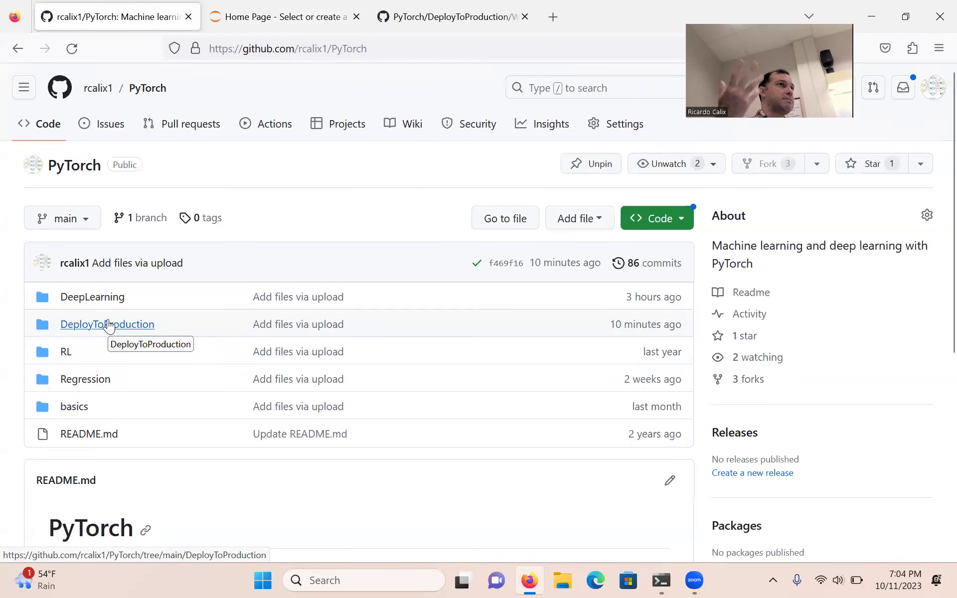
{"action": "left_click", "coordinate": [95, 297]}
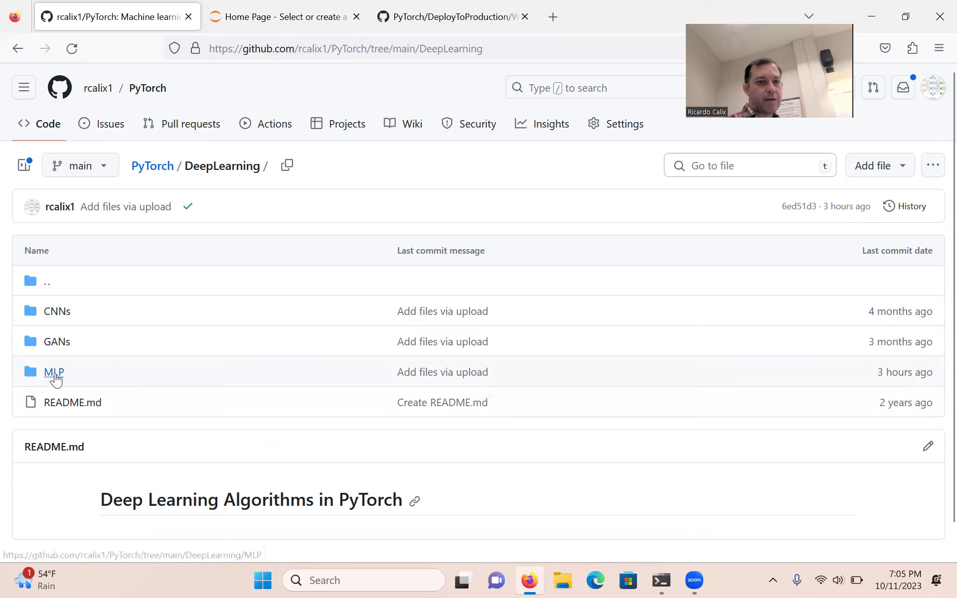
{"action": "left_click", "coordinate": [55, 378]}
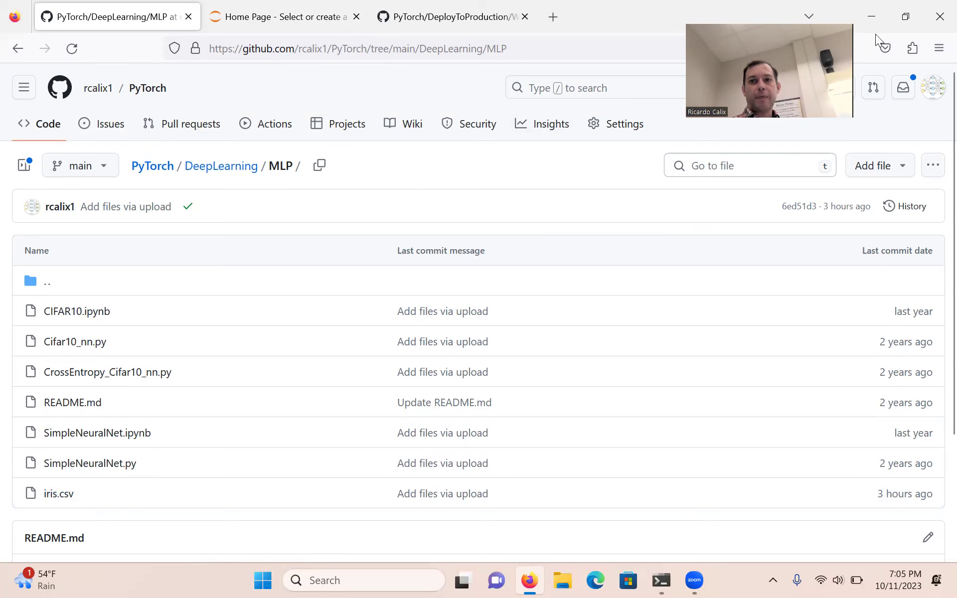
Step: Minimize the browser and the Anaconda Prompt, and move iris.csv to an empty area of the desktop
{"action": "left_click", "coordinate": [872, 18]}
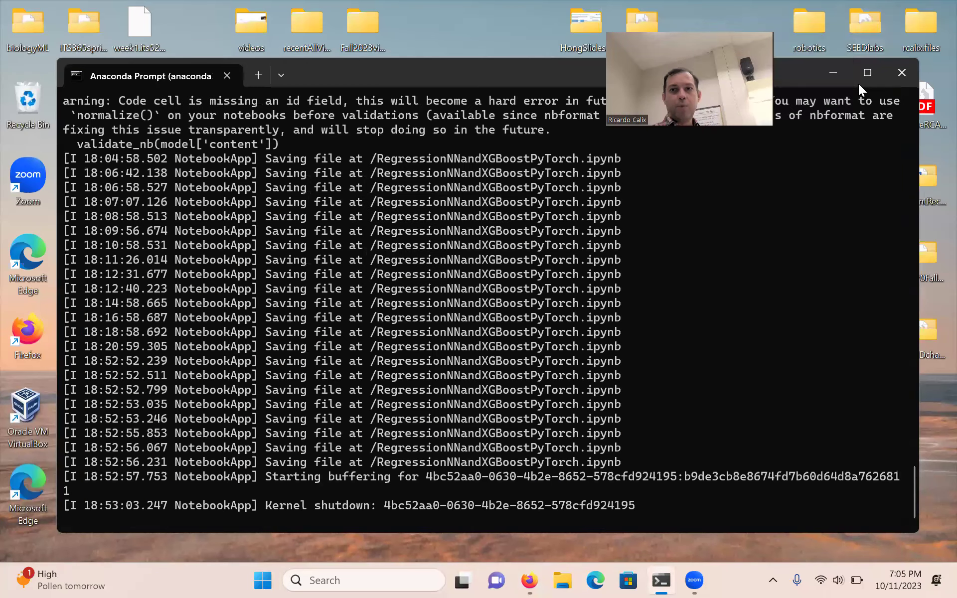
{"action": "left_click", "coordinate": [835, 70]}
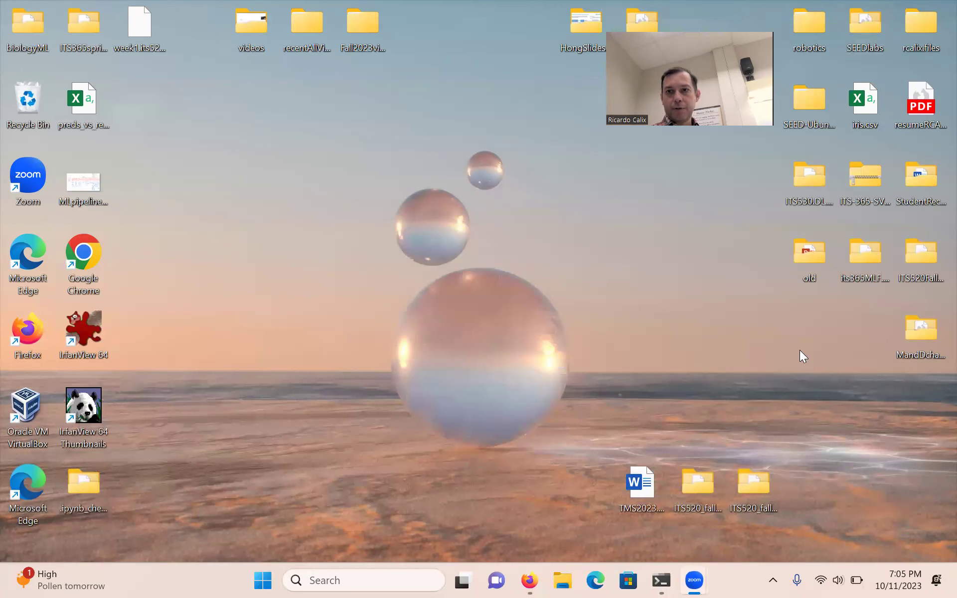
{"action": "left_click_drag", "start_coordinate": [862, 106], "coordinate": [260, 272]}
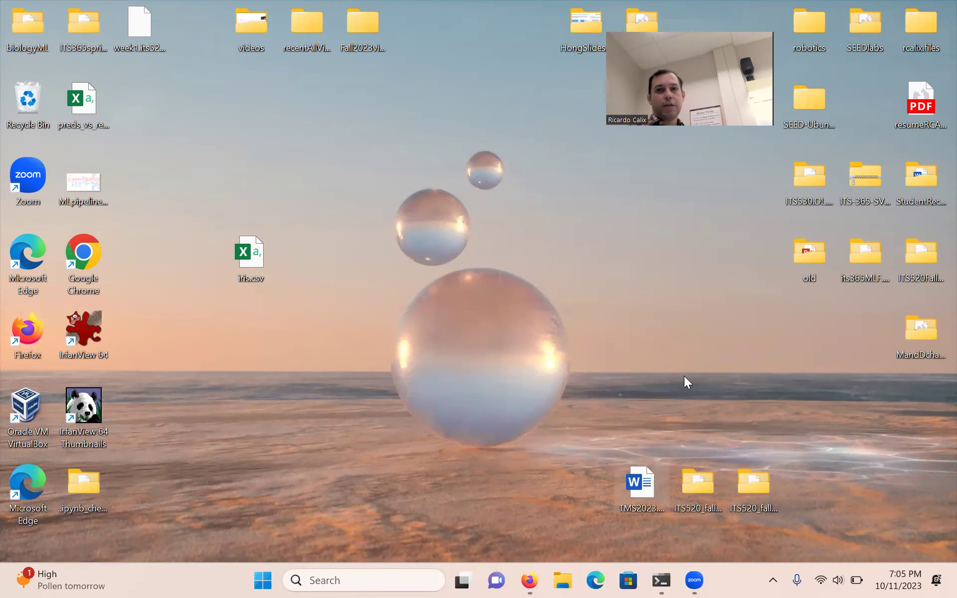
Step: Launch Weka 3.8.6, start its Explorer application and maximize the Explorer window
{"action": "left_click", "coordinate": [354, 577]}
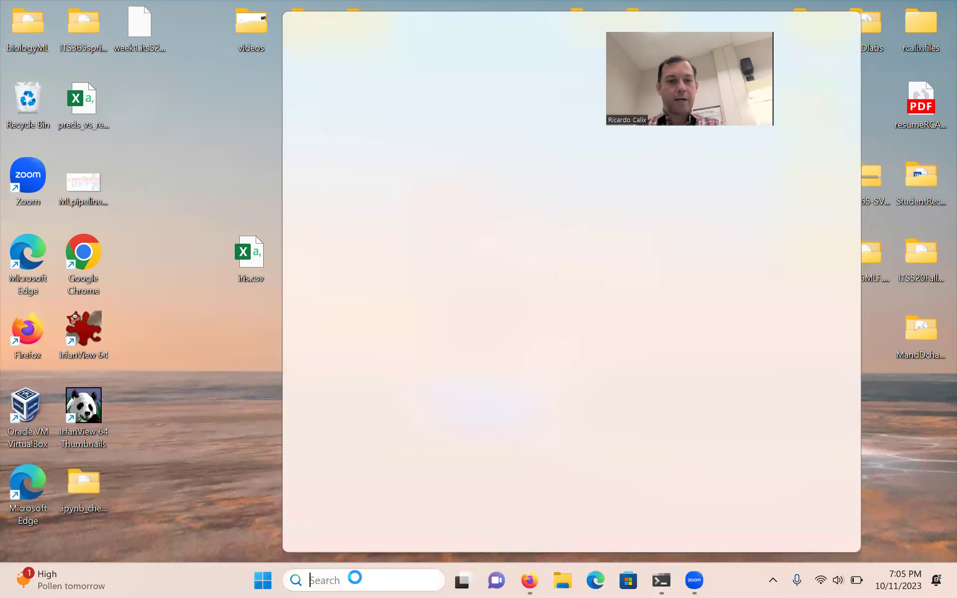
{"action": "type", "text": "we"}
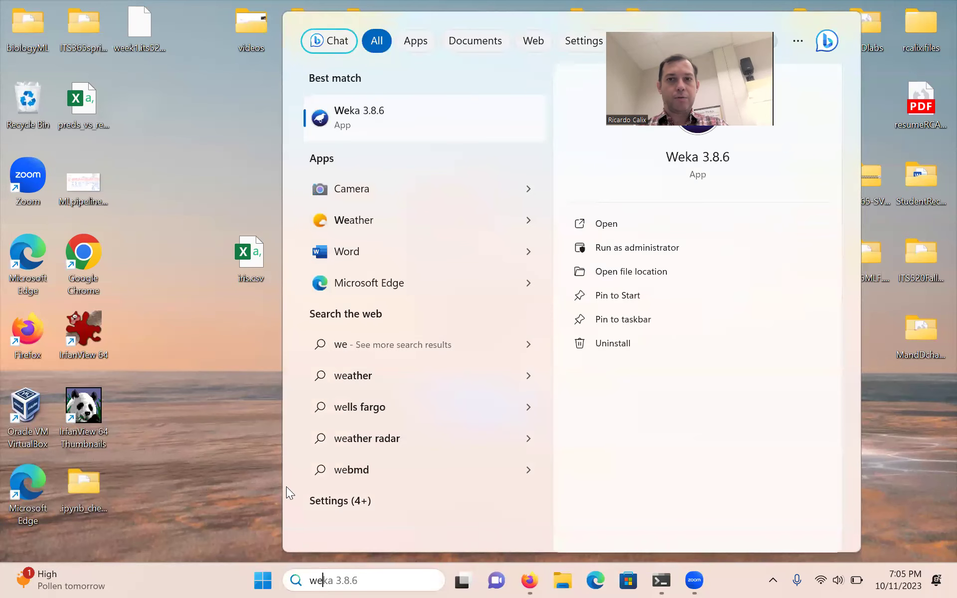
{"action": "left_click", "coordinate": [367, 109]}
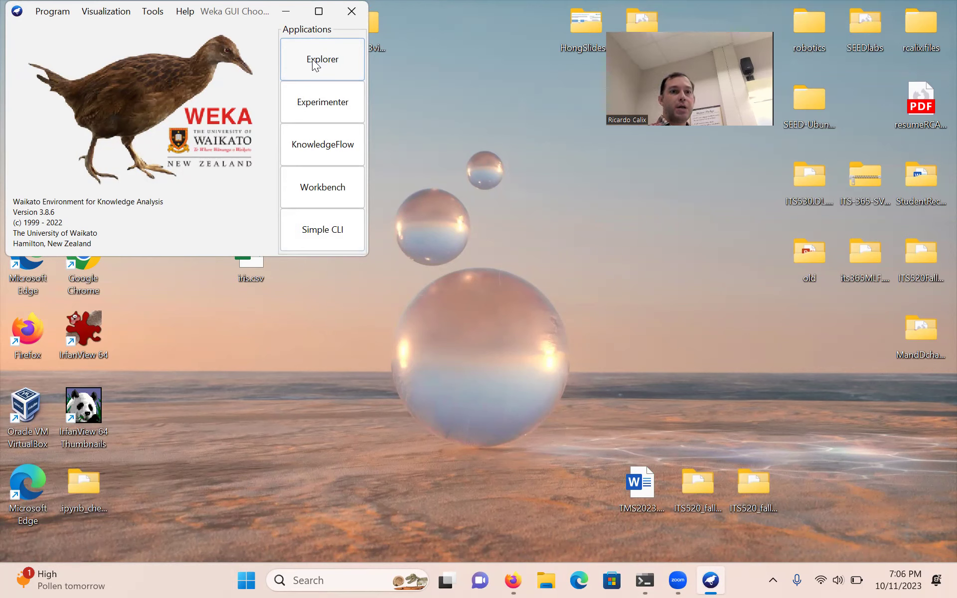
{"action": "left_click", "coordinate": [313, 65]}
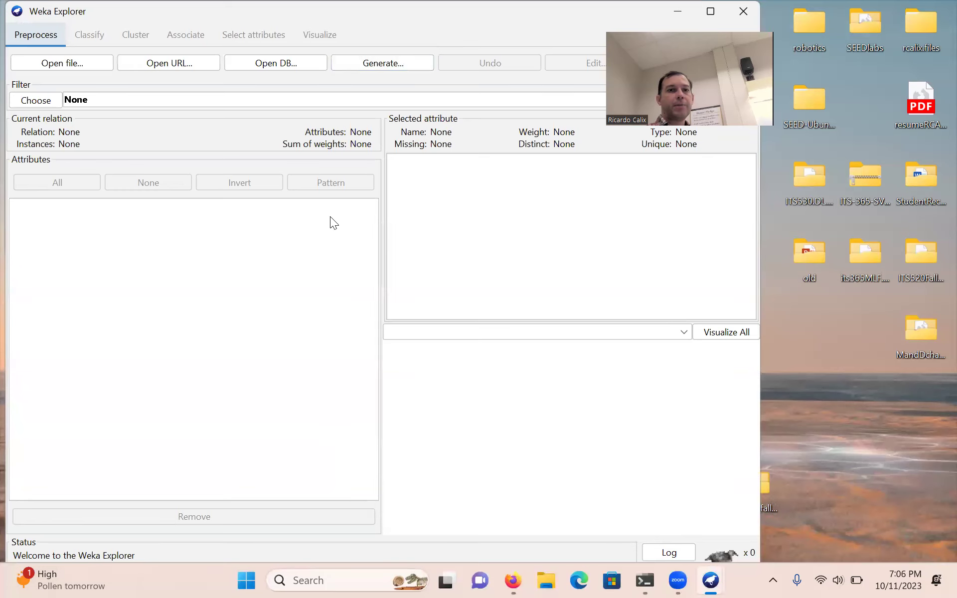
{"action": "key", "text": "super+Up"}
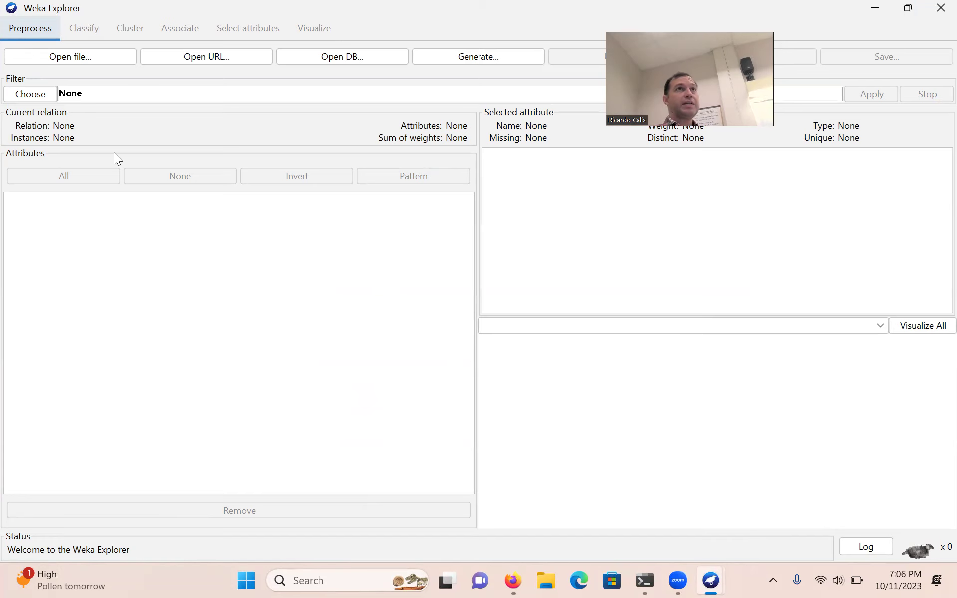
Step: Load iris.csv from the Desktop folder into the Weka Explorer, with the file type set to CSV data files (*.csv)
{"action": "left_click", "coordinate": [74, 59]}
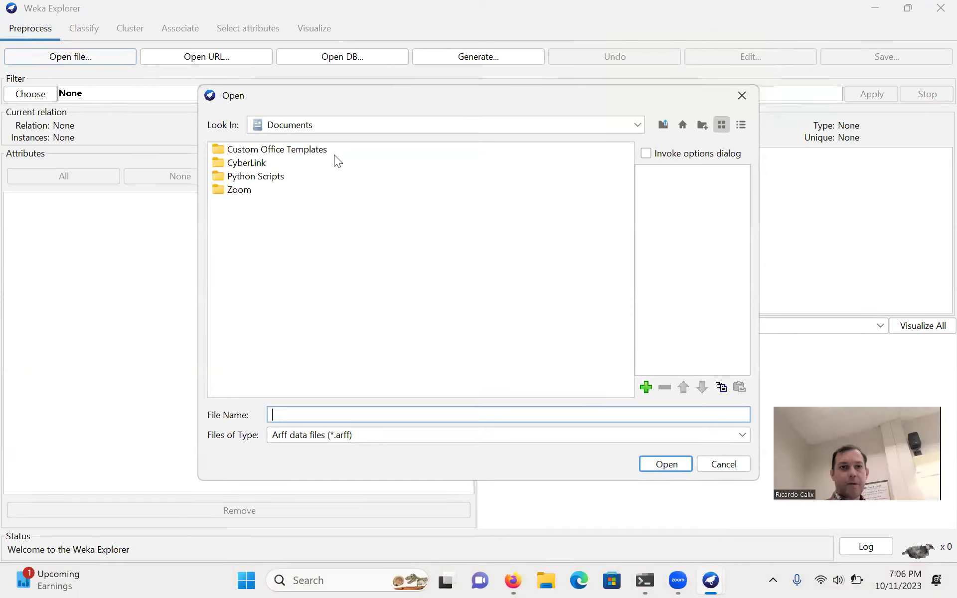
{"action": "left_click", "coordinate": [639, 125]}
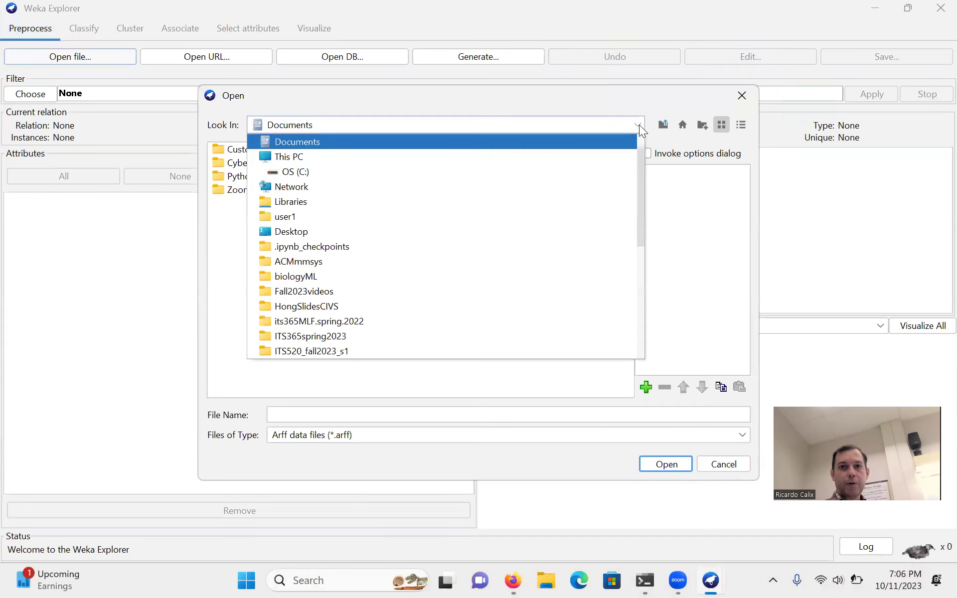
{"action": "scroll", "coordinate": [499, 170], "scroll_direction": "up", "scroll_amount": 1}
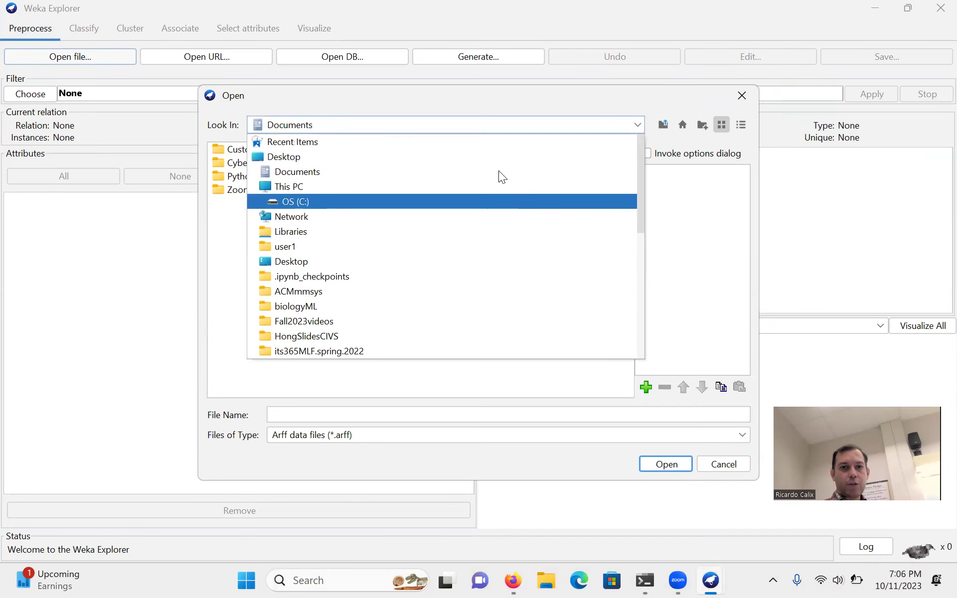
{"action": "left_click", "coordinate": [342, 153]}
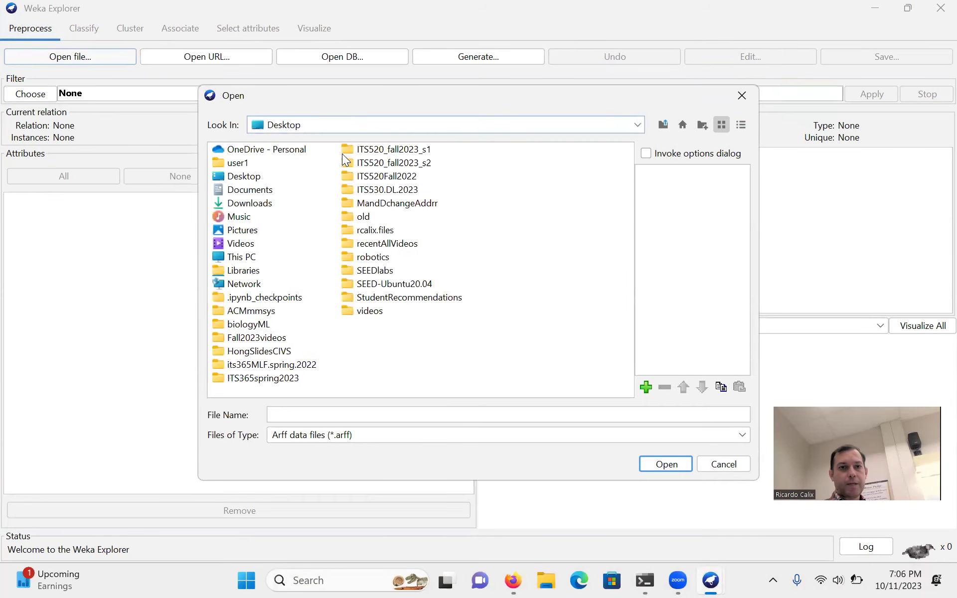
{"action": "left_click", "coordinate": [742, 436]}
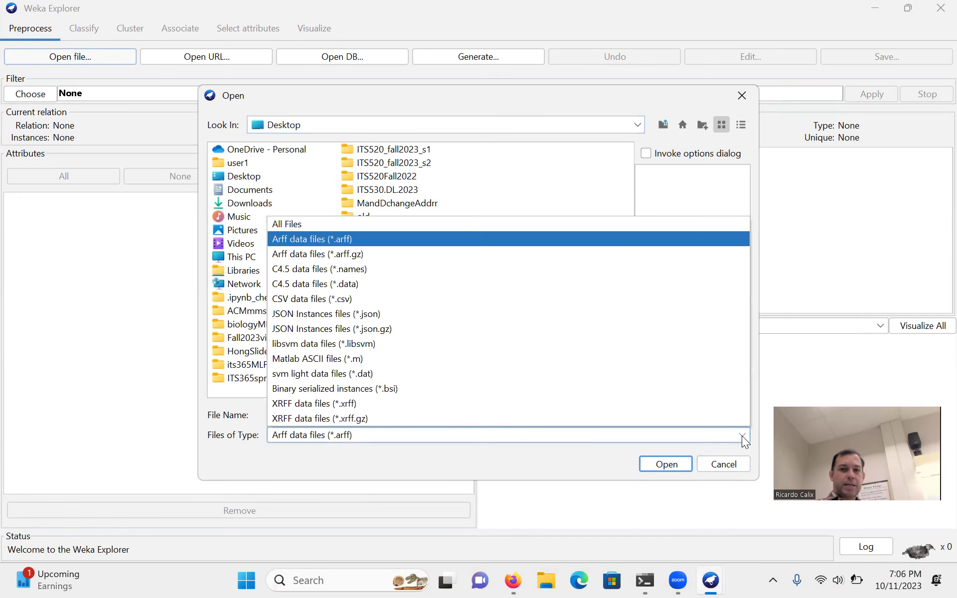
{"action": "left_click", "coordinate": [430, 298]}
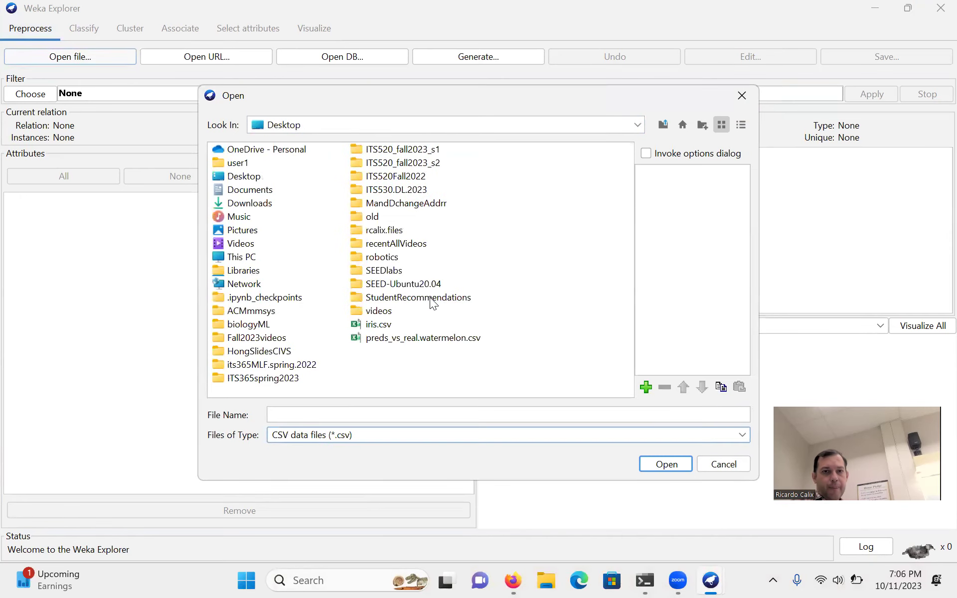
{"action": "left_click", "coordinate": [384, 326]}
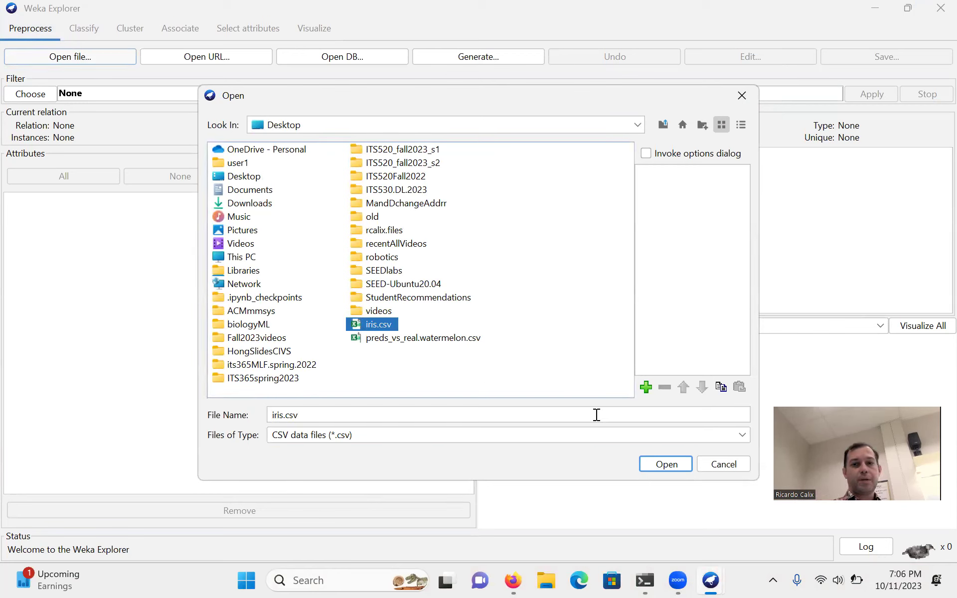
{"action": "left_click", "coordinate": [666, 464]}
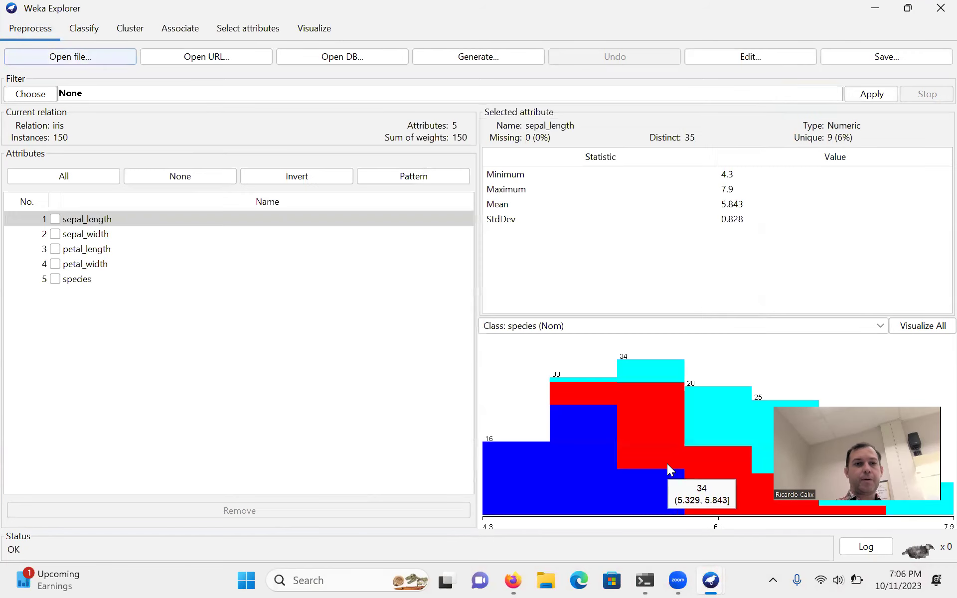
{"action": "mouse_move", "coordinate": [745, 416]}
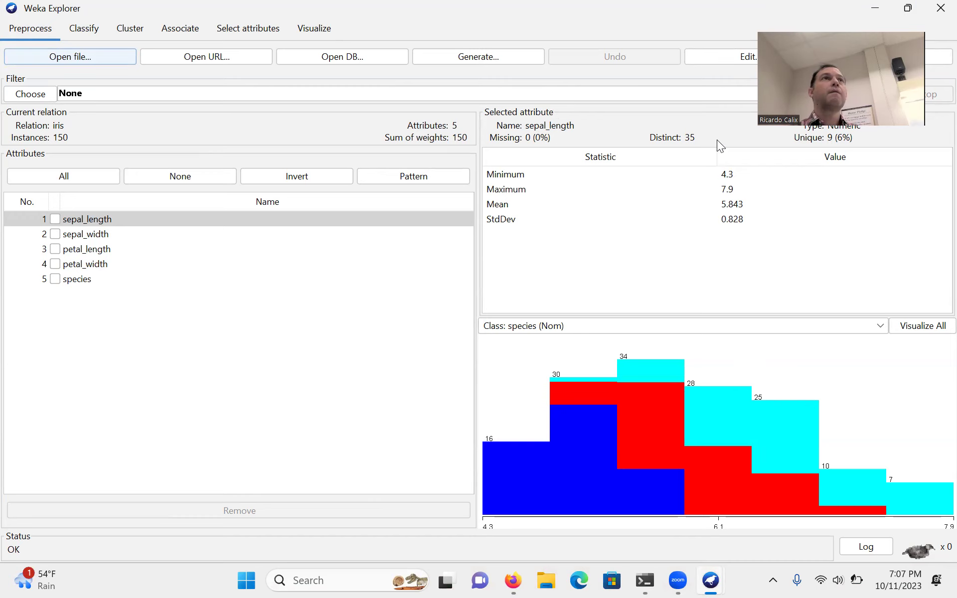
Step: Reload the iris.csv dataset, choosing Desktop as the folder and CSV data files as the type again
{"action": "left_click", "coordinate": [86, 59]}
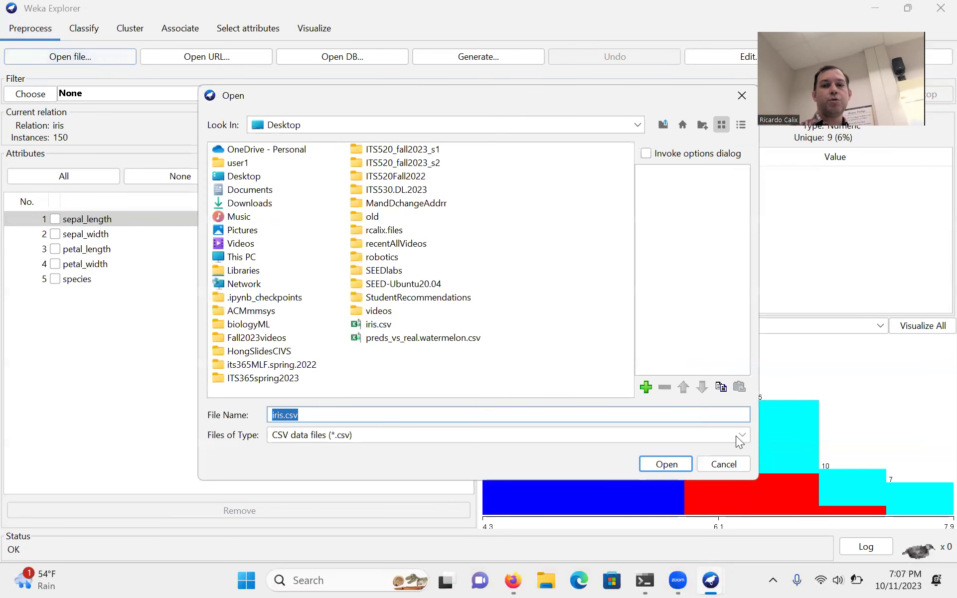
{"action": "left_click", "coordinate": [742, 436]}
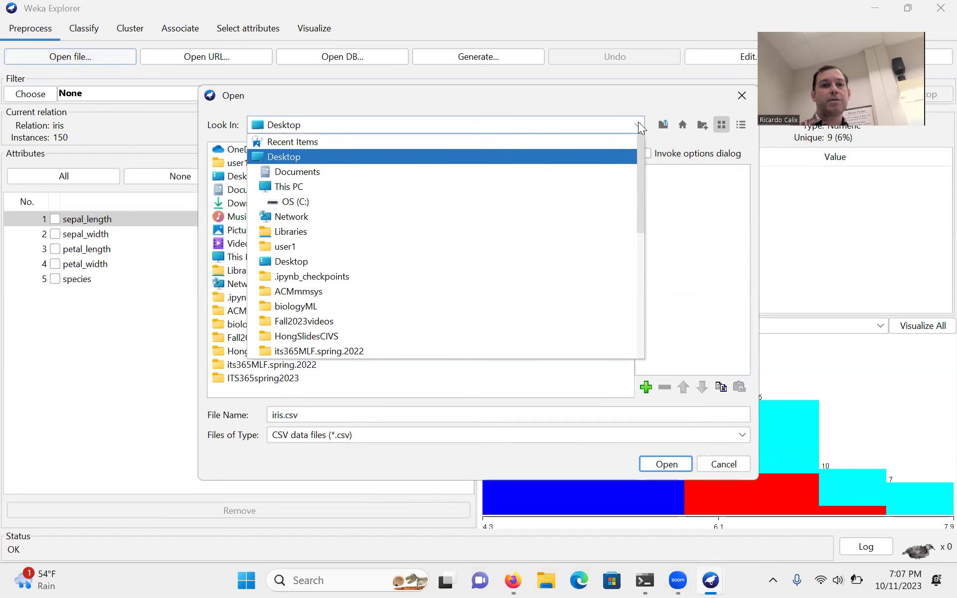
{"action": "left_click", "coordinate": [321, 156]}
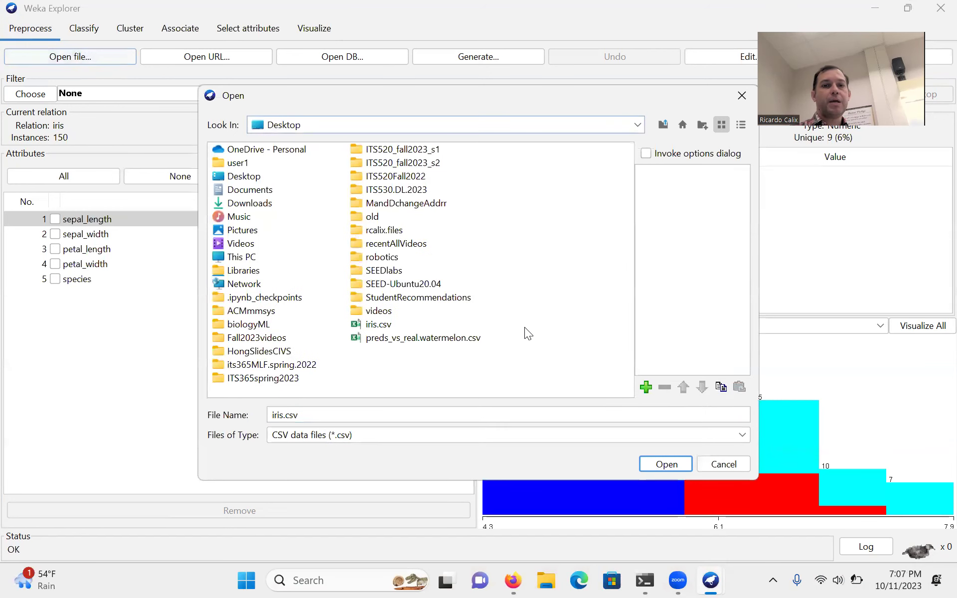
{"action": "left_click", "coordinate": [744, 435]}
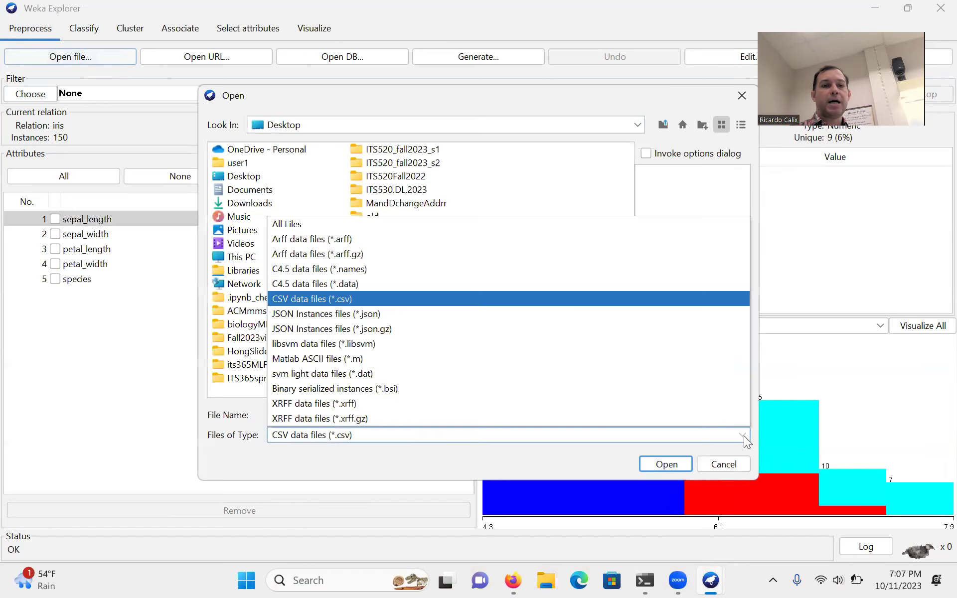
{"action": "left_click", "coordinate": [413, 298]}
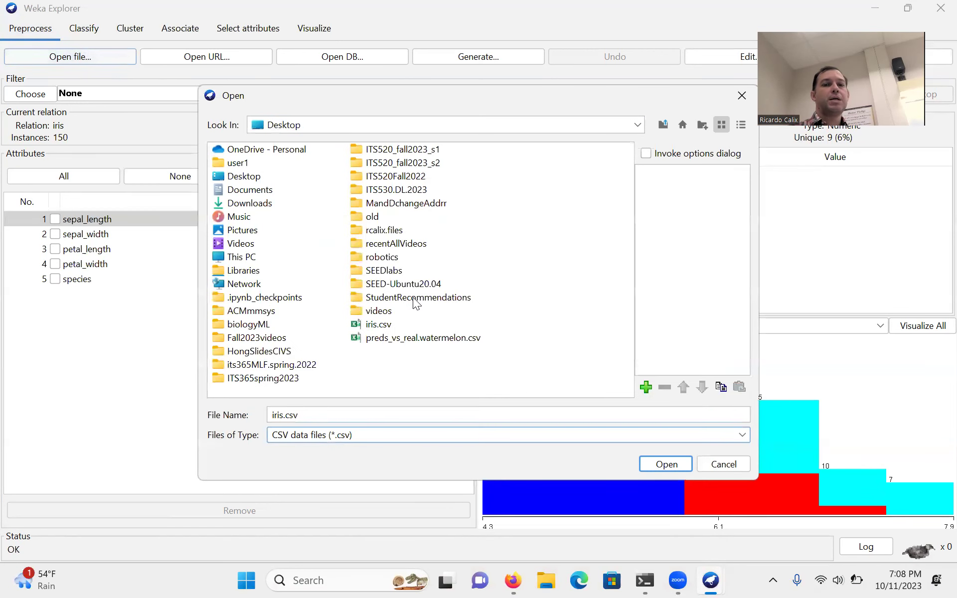
{"action": "left_click", "coordinate": [380, 330]}
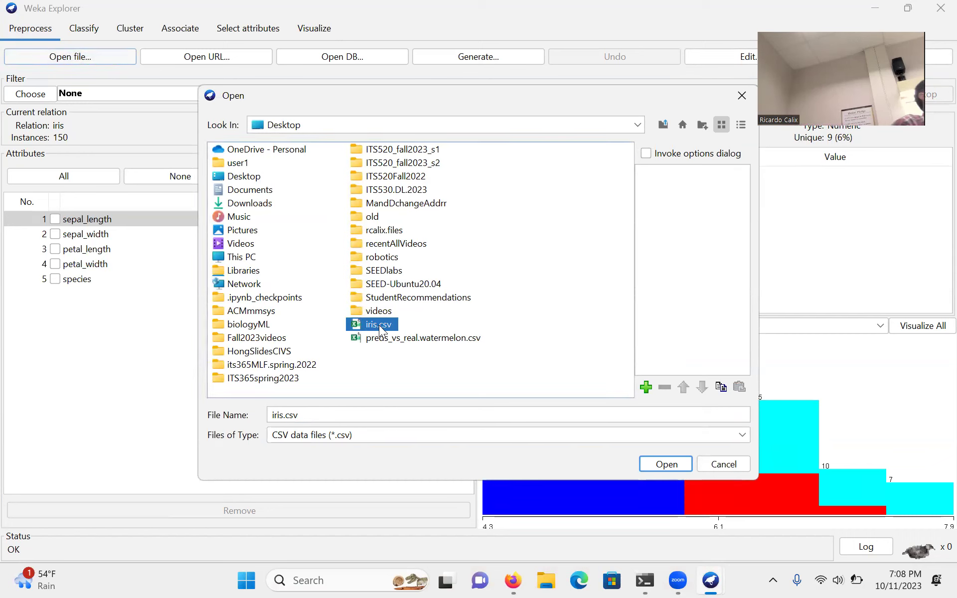
{"action": "left_click", "coordinate": [656, 461]}
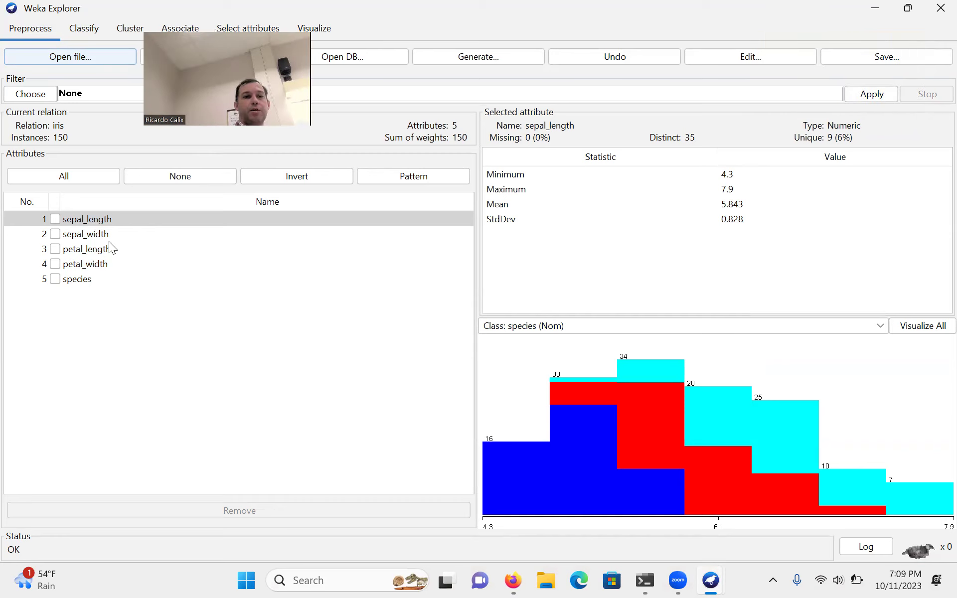
Step: View the statistics and class histogram of each attribute in turn, from sepal_length through petal_width to species
{"action": "left_click", "coordinate": [90, 233]}
{"action": "left_click", "coordinate": [87, 219]}
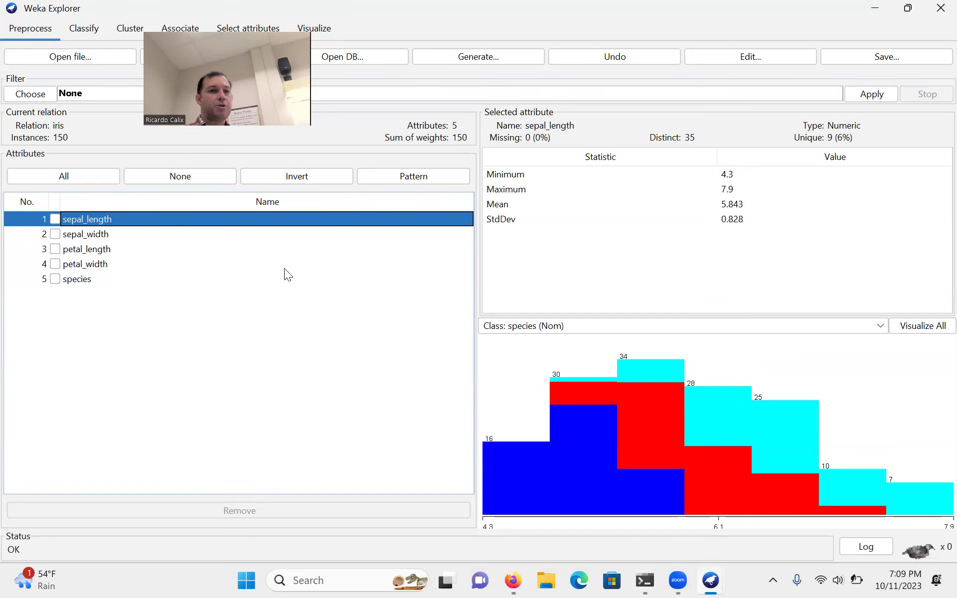
{"action": "left_click", "coordinate": [104, 232]}
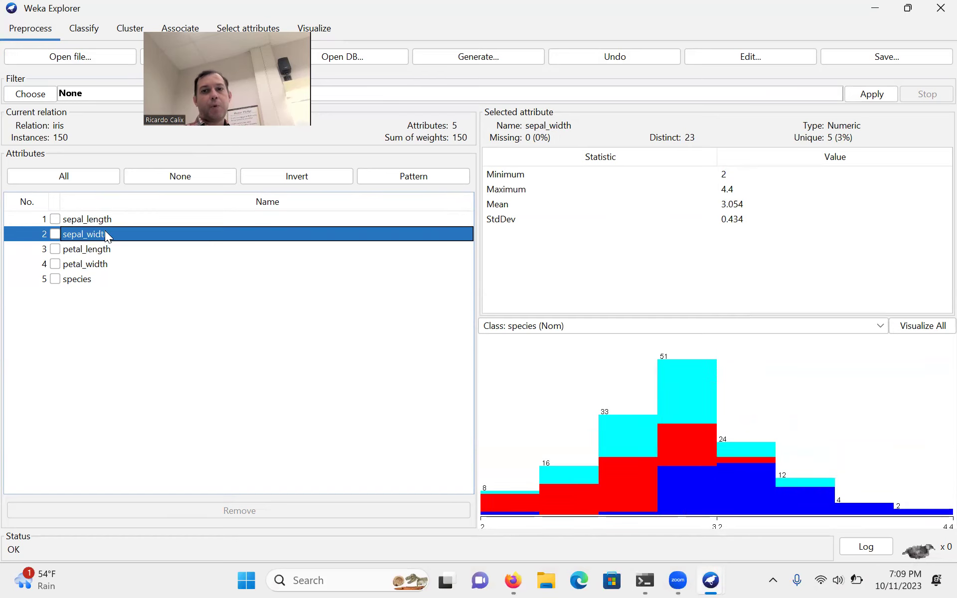
{"action": "left_click", "coordinate": [95, 250]}
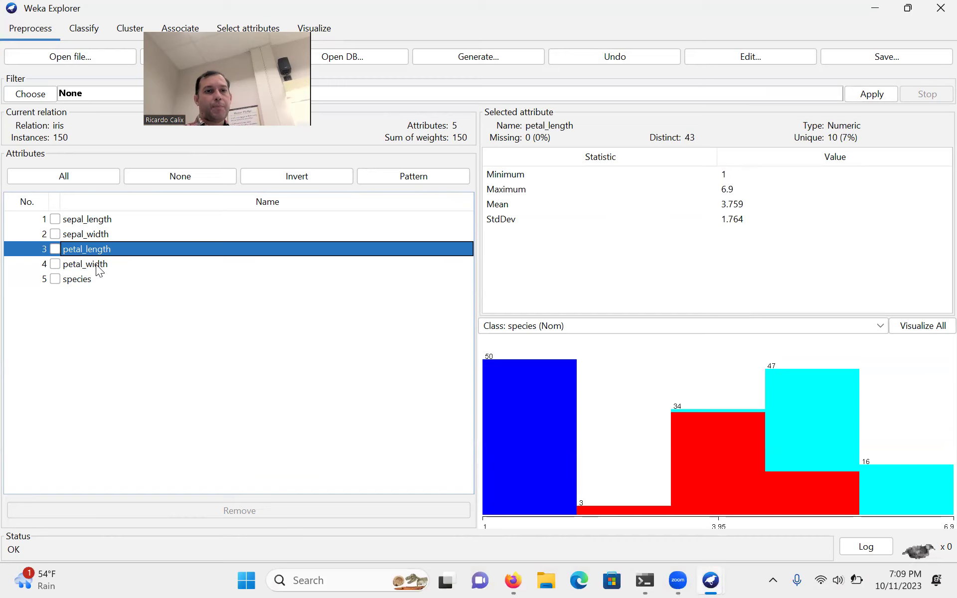
{"action": "left_click", "coordinate": [96, 264]}
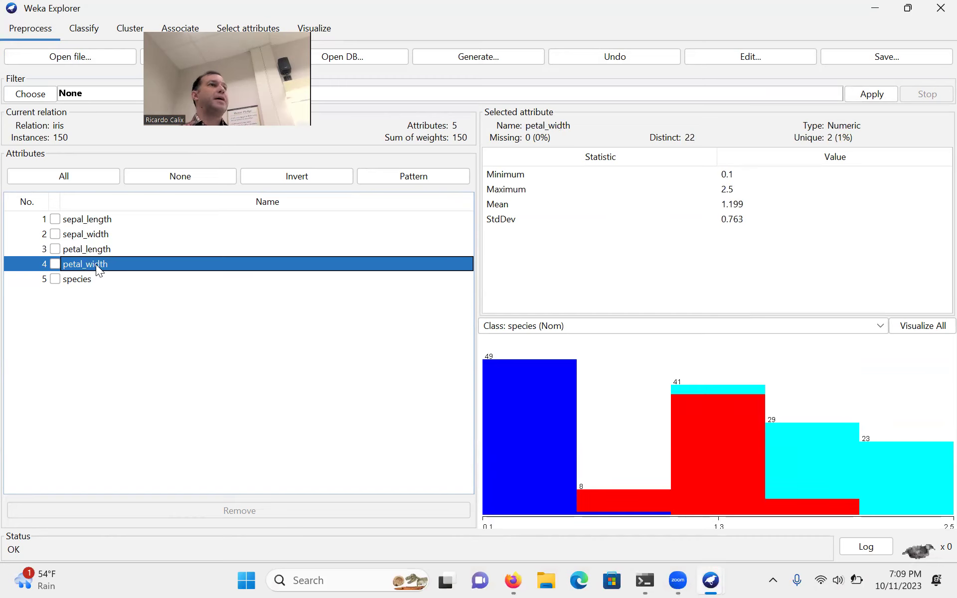
{"action": "left_click", "coordinate": [82, 279]}
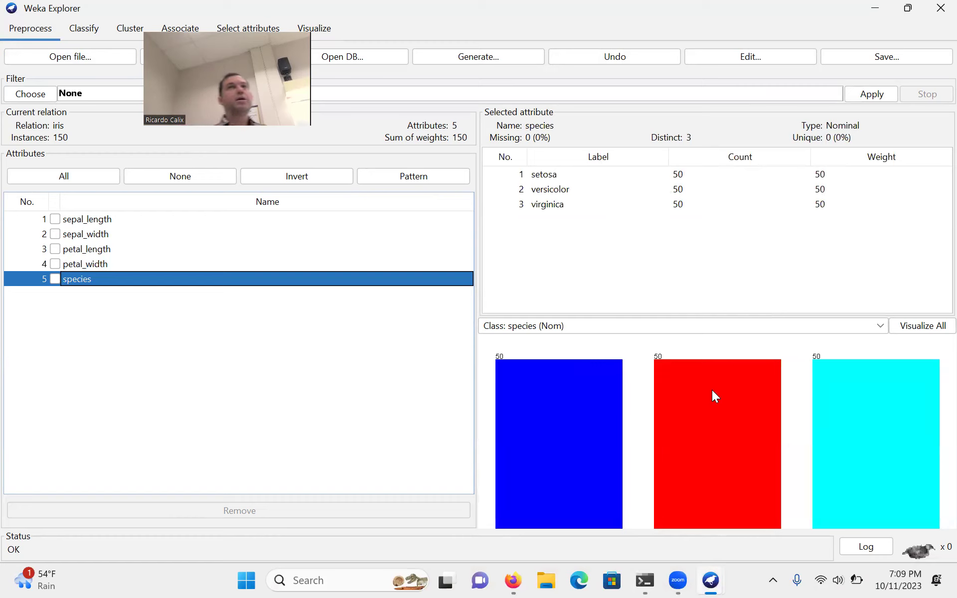
{"action": "mouse_move", "coordinate": [712, 392]}
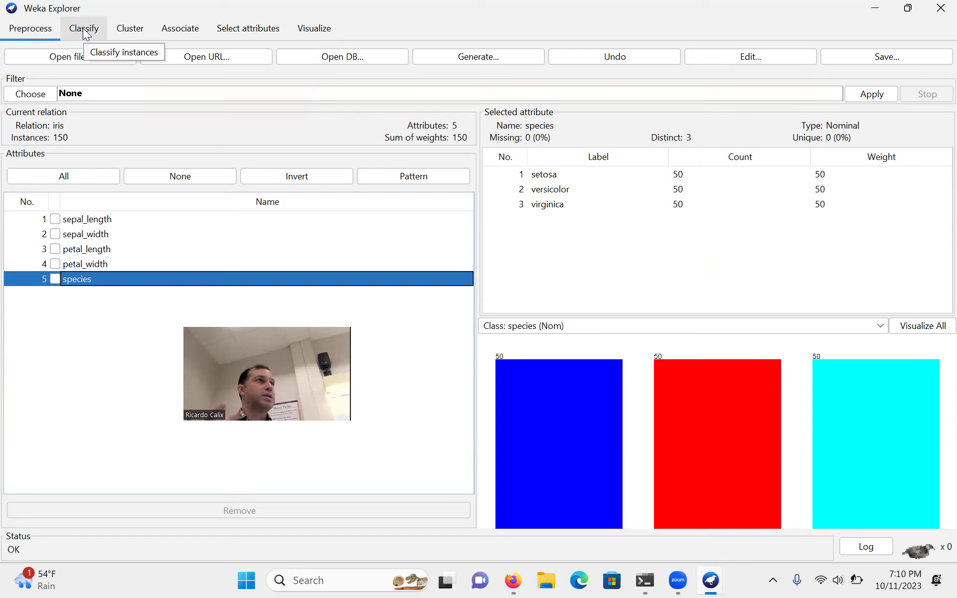
Step: Check the data type of all five attributes again, going from sepal_length down to species
{"action": "left_click", "coordinate": [85, 223]}
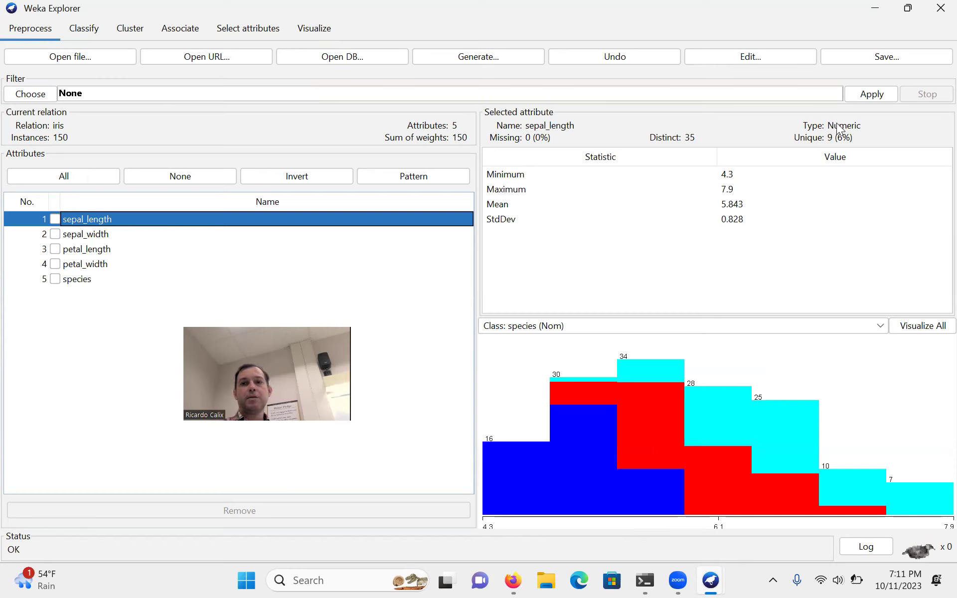
{"action": "left_click", "coordinate": [95, 235]}
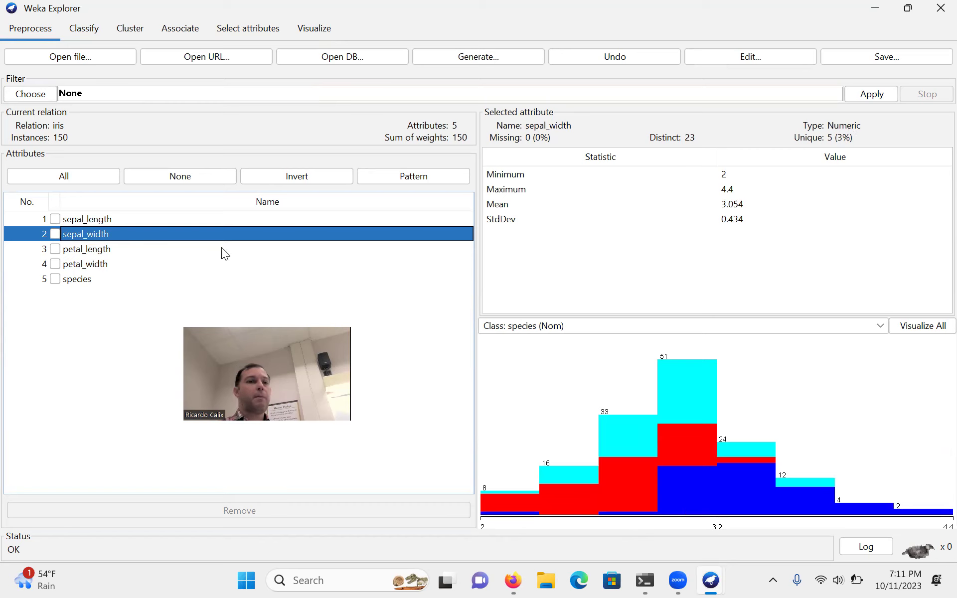
{"action": "left_click", "coordinate": [103, 252]}
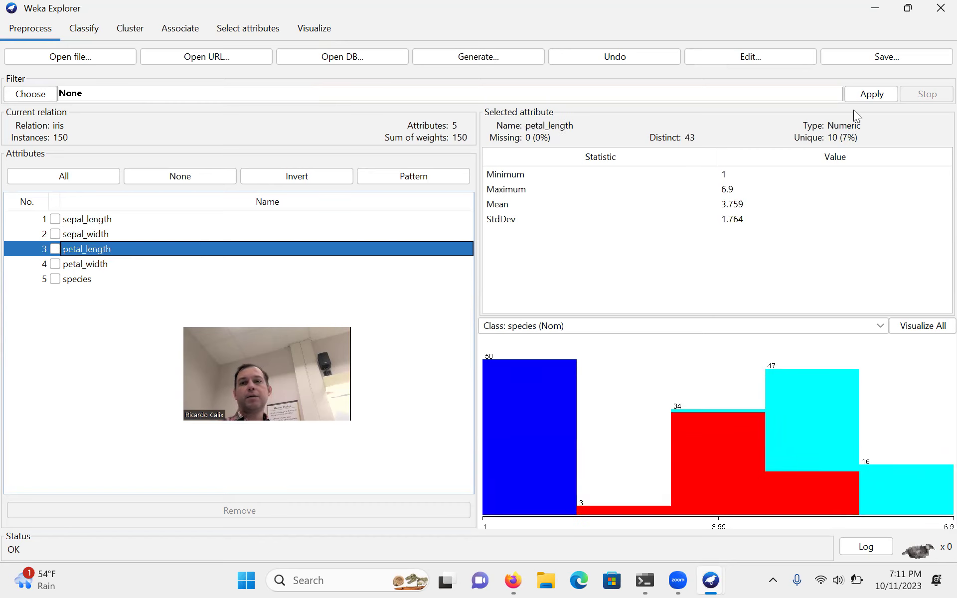
{"action": "left_click", "coordinate": [90, 266]}
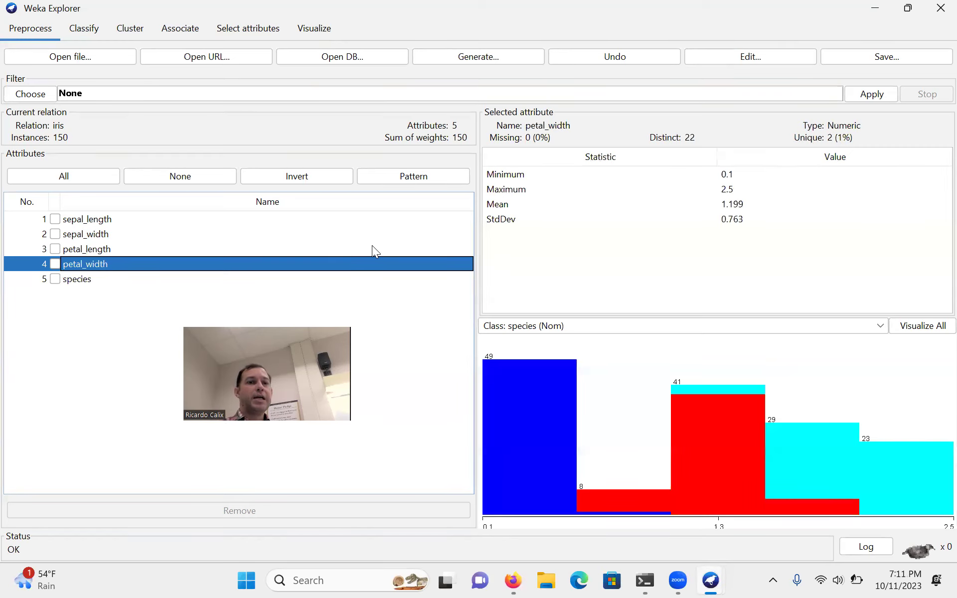
{"action": "left_click", "coordinate": [86, 282]}
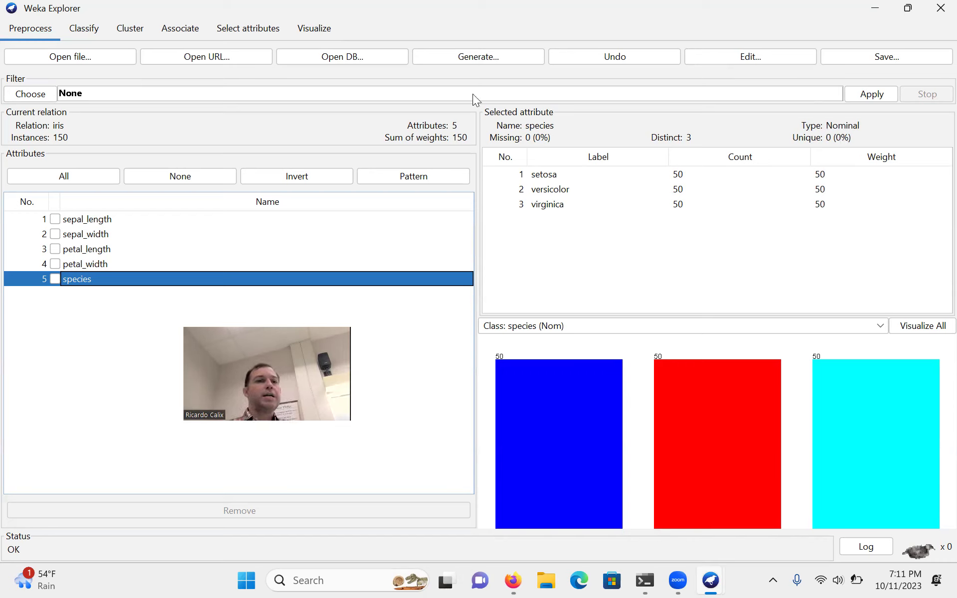
Step: Choose the unsupervised attribute filter NumericToNominal as the preprocessing filter
{"action": "left_click", "coordinate": [32, 93]}
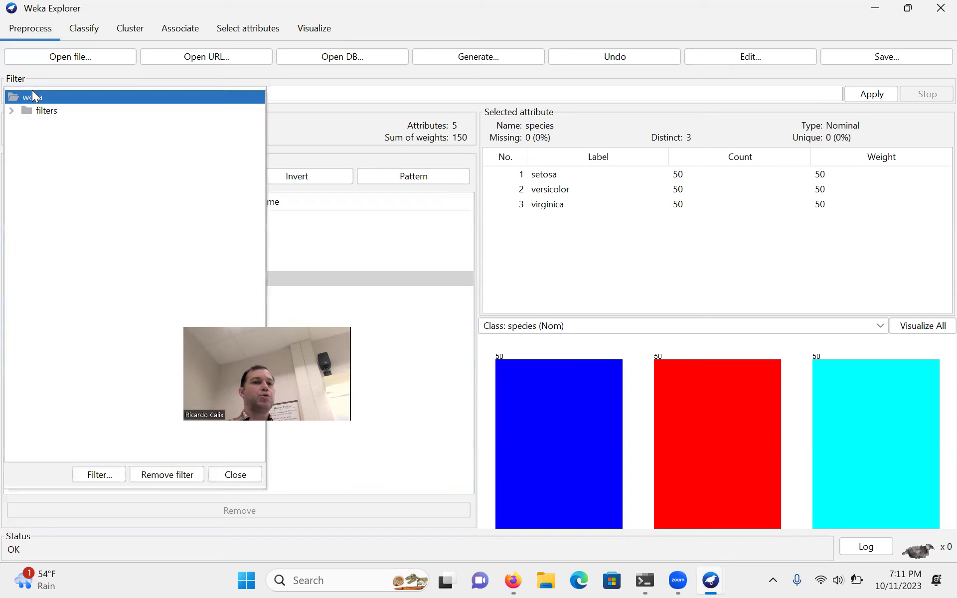
{"action": "left_click", "coordinate": [11, 111]}
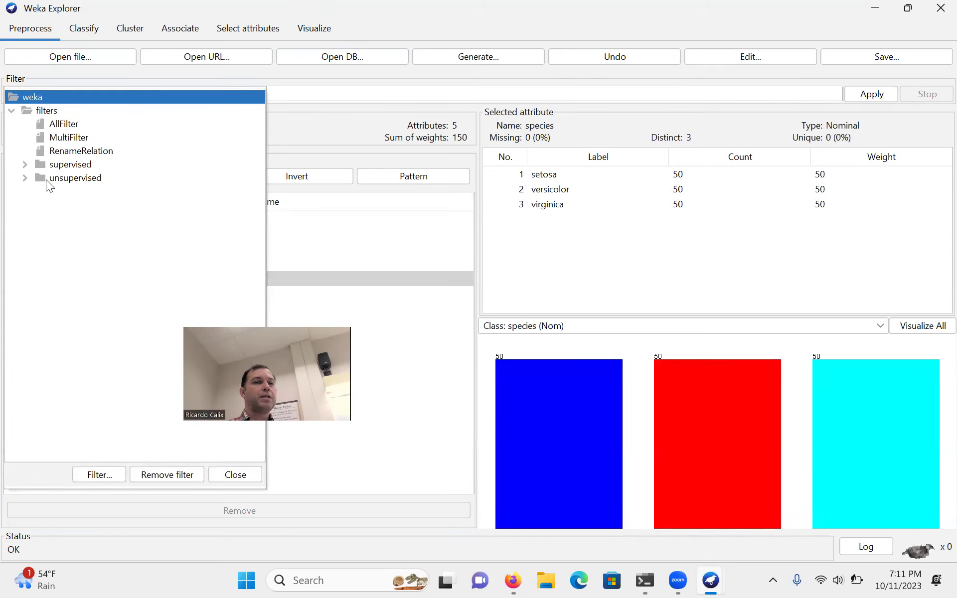
{"action": "left_click", "coordinate": [25, 178]}
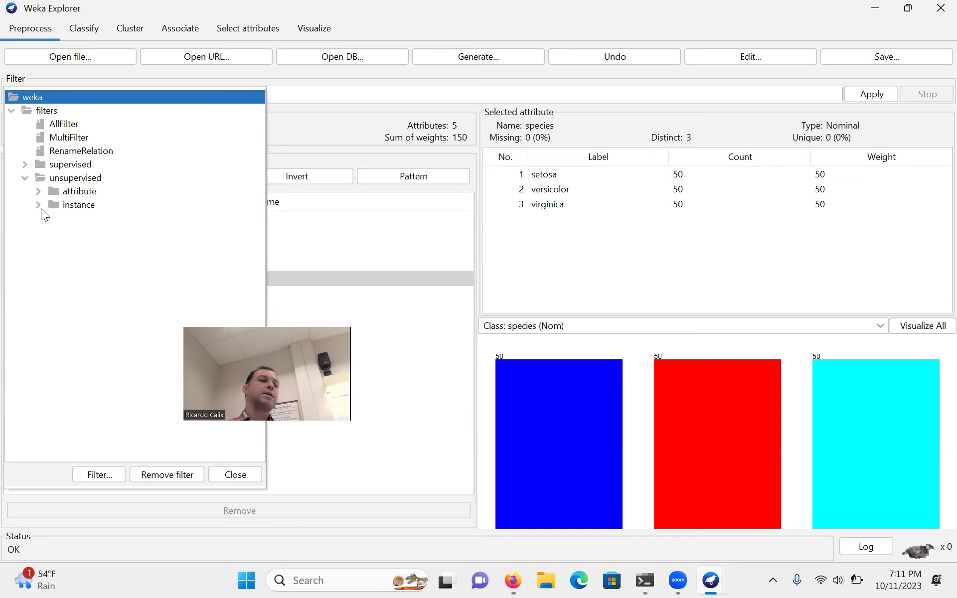
{"action": "left_click", "coordinate": [39, 193]}
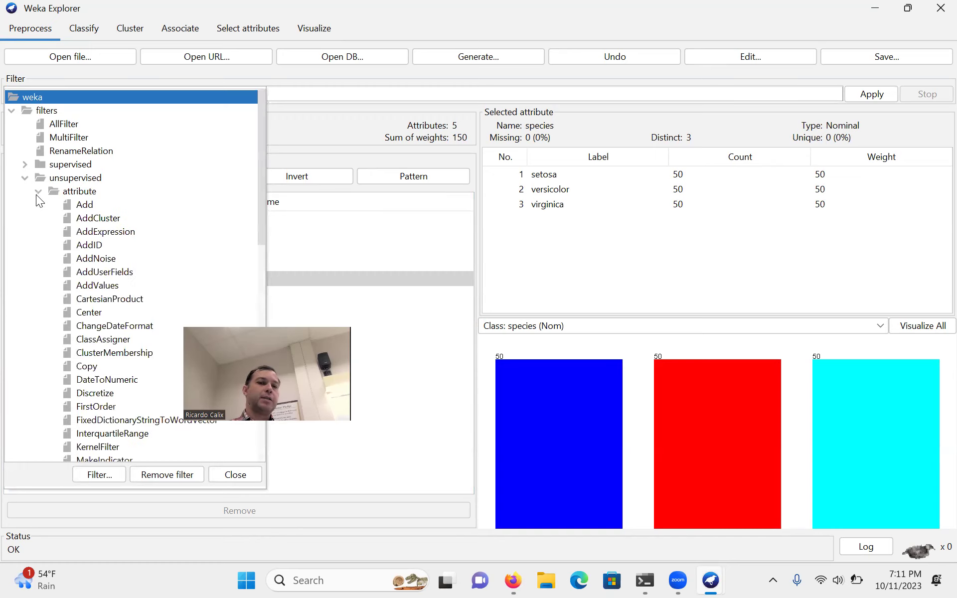
{"action": "scroll", "coordinate": [138, 331], "scroll_direction": "down", "scroll_amount": 6}
{"action": "scroll", "coordinate": [137, 327], "scroll_direction": "down", "scroll_amount": 1}
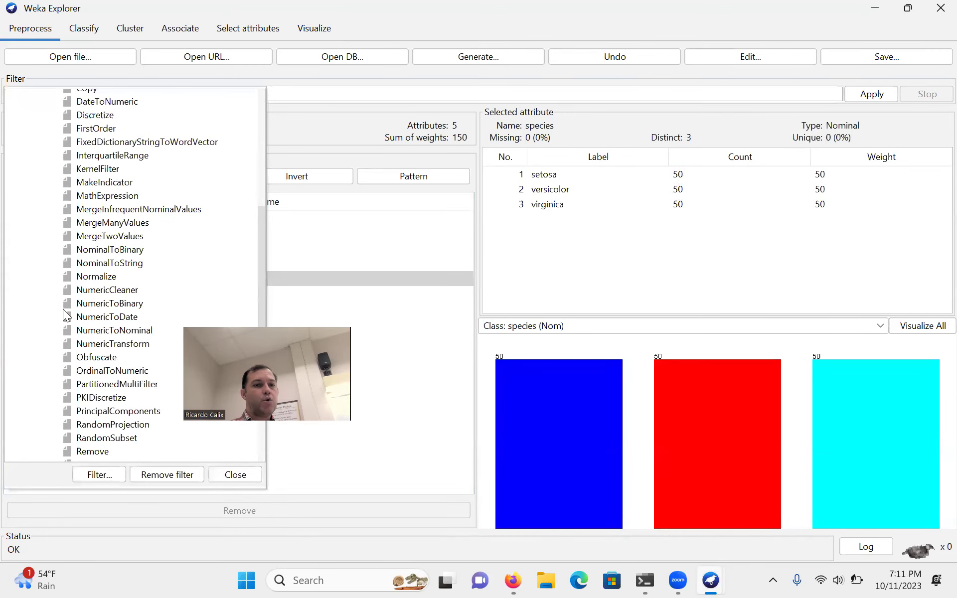
{"action": "left_click", "coordinate": [101, 330]}
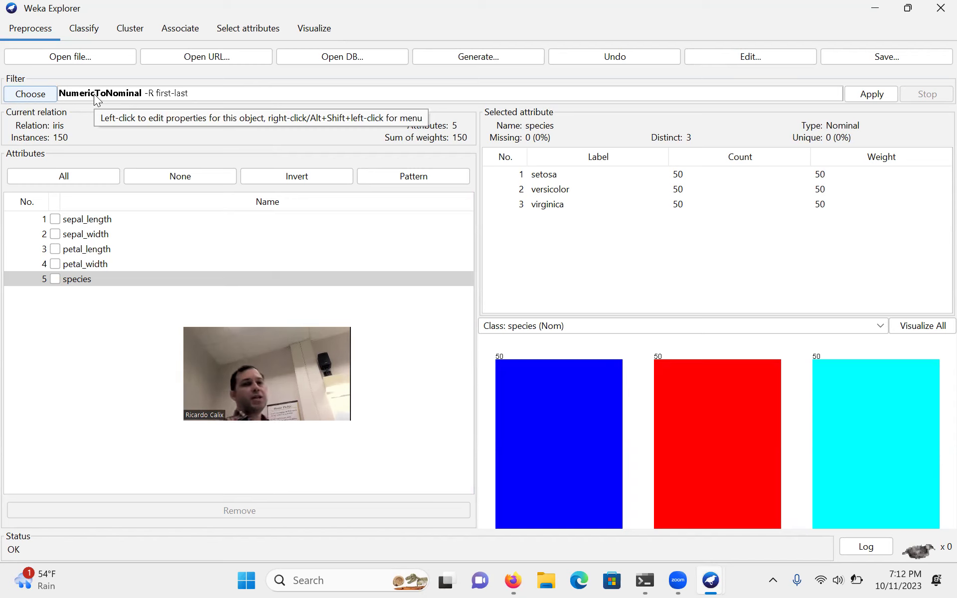
Step: Set the NumericToNominal filter's attributeIndices to 5 and apply the filter to the iris dataset
{"action": "left_click", "coordinate": [234, 98]}
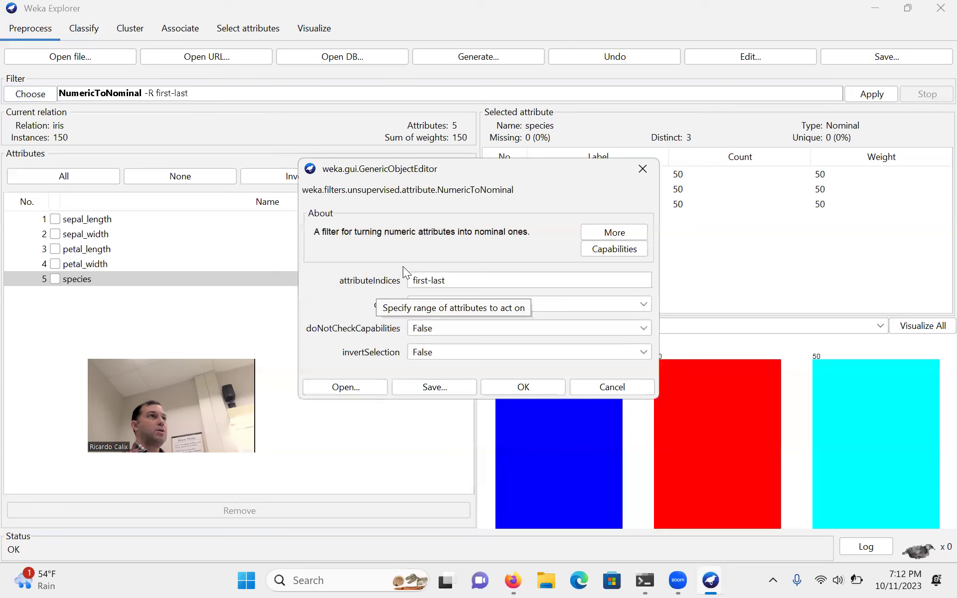
{"action": "left_click_drag", "start_coordinate": [513, 280], "coordinate": [402, 278]}
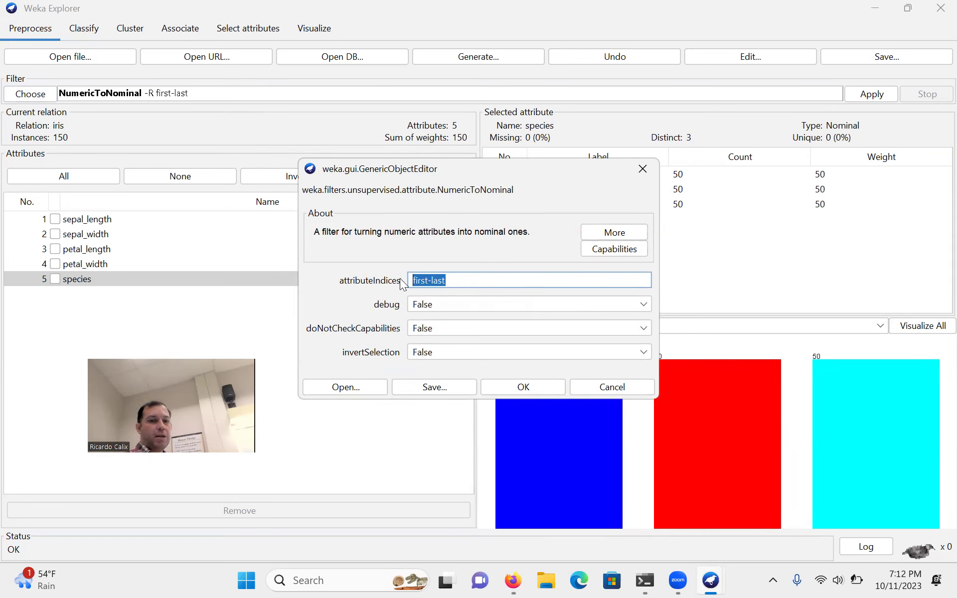
{"action": "type", "text": "5"}
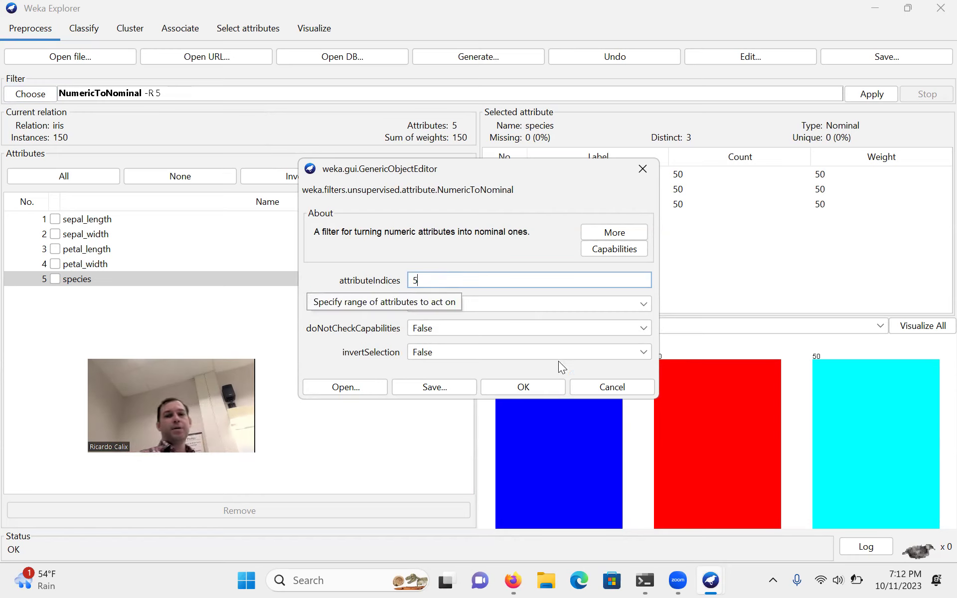
{"action": "left_click", "coordinate": [544, 387]}
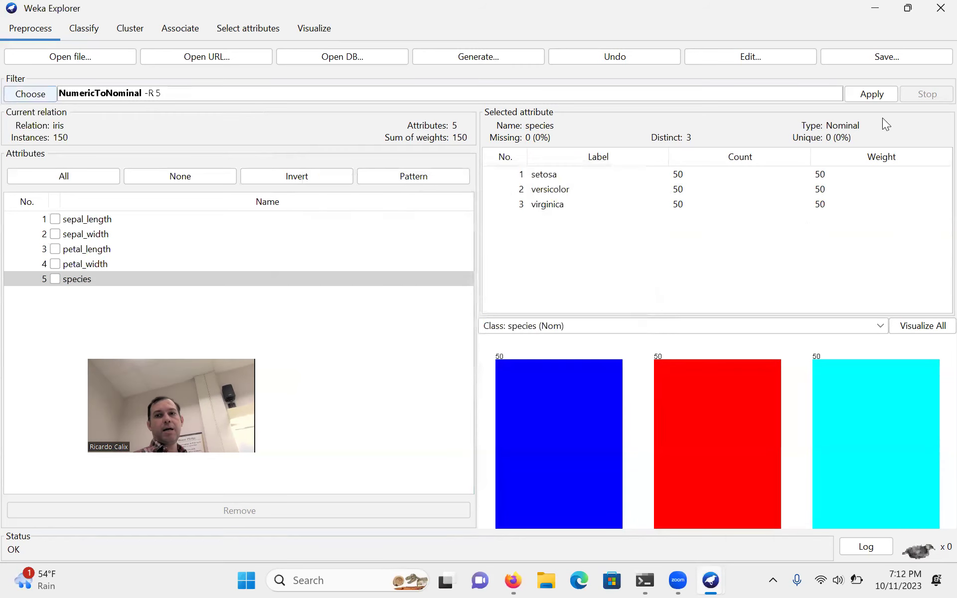
{"action": "left_click", "coordinate": [880, 95]}
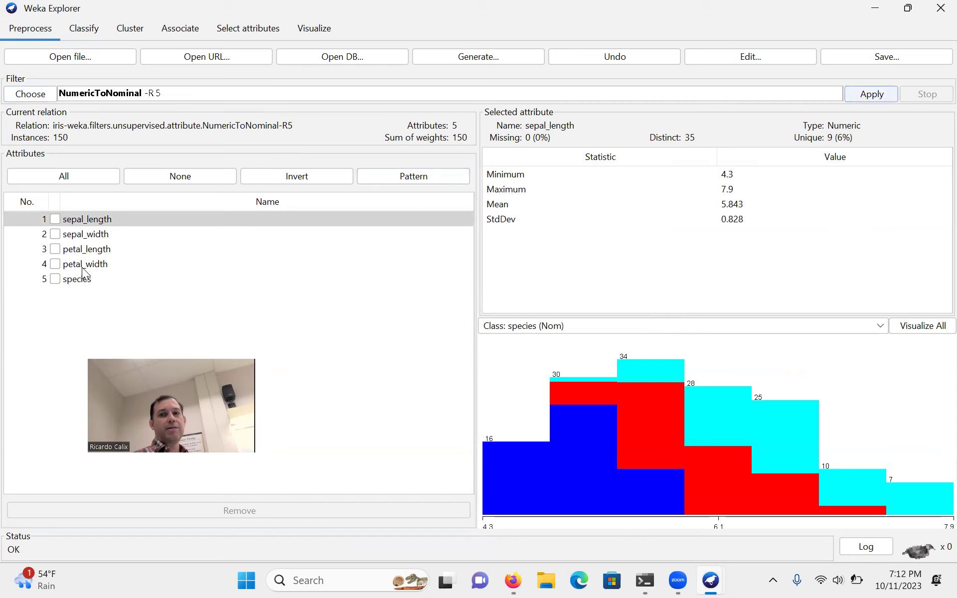
Step: Inspect the filtered dataset's attributes sepal_width, petal_length, petal_width and species for their types
{"action": "left_click", "coordinate": [85, 235]}
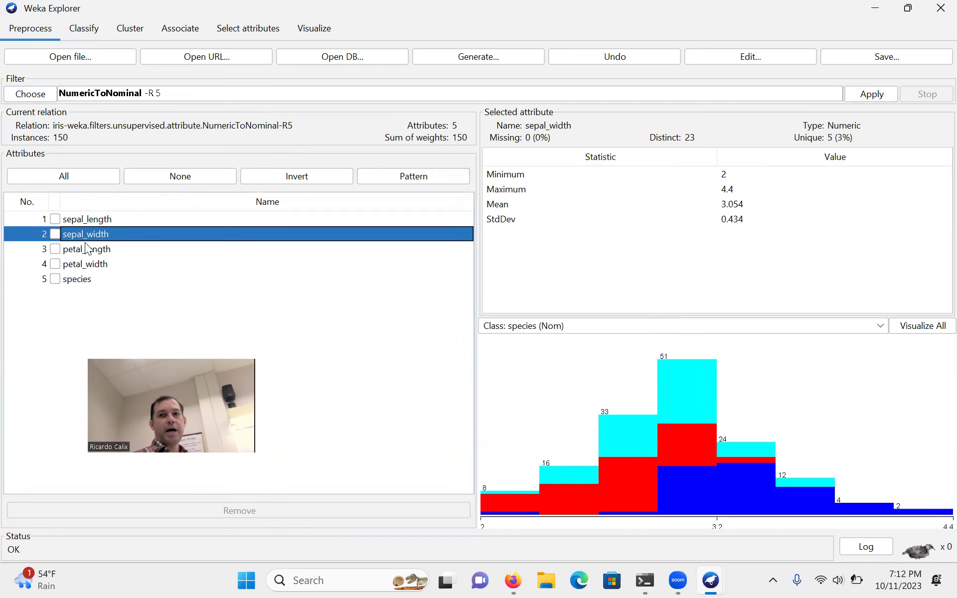
{"action": "left_click", "coordinate": [86, 251]}
{"action": "left_click", "coordinate": [86, 264]}
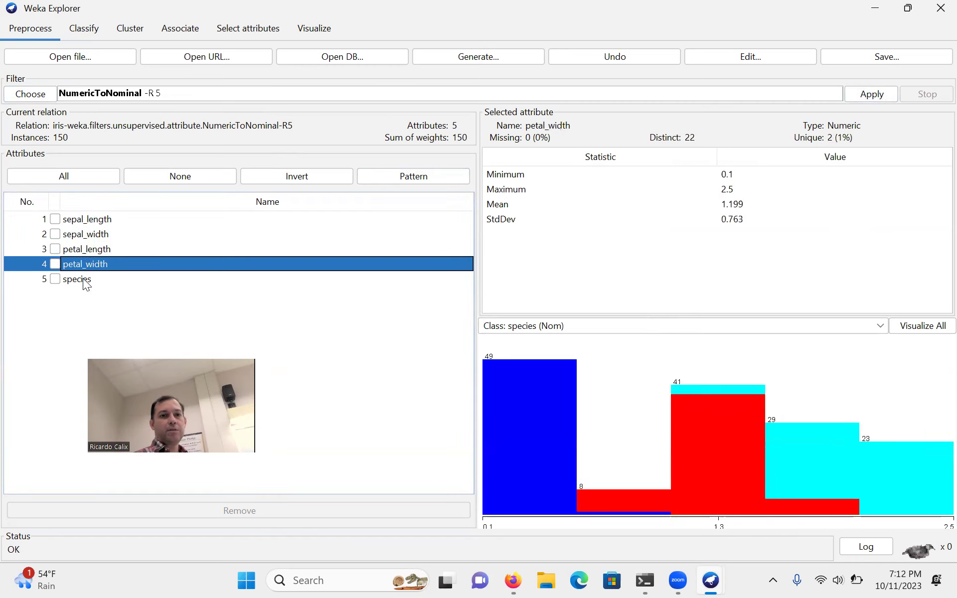
{"action": "left_click", "coordinate": [85, 281]}
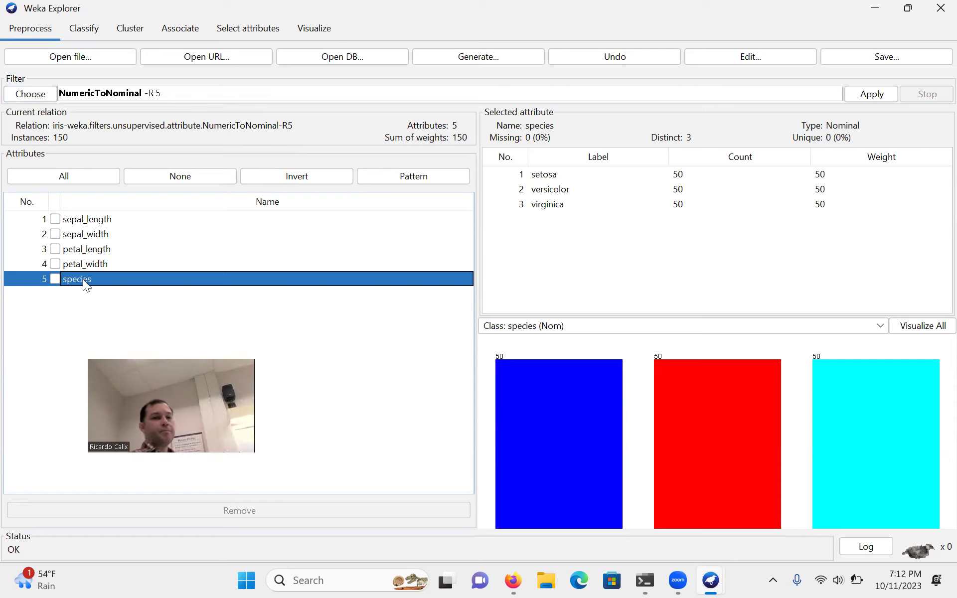
Step: Choose NumericToNominal again and review its attributeIndices setting, closing the filter's properties without changes
{"action": "left_click", "coordinate": [37, 96]}
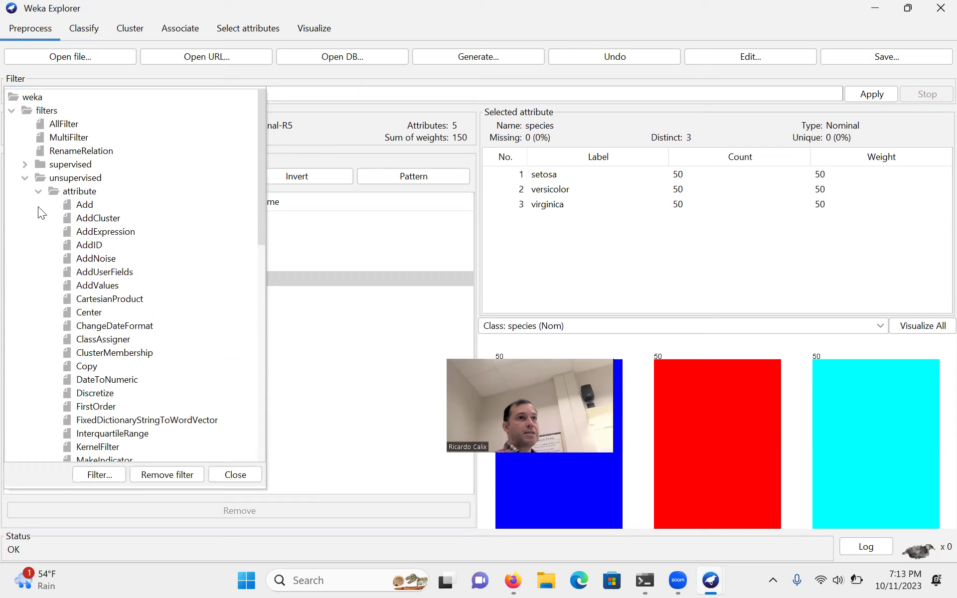
{"action": "scroll", "coordinate": [134, 317], "scroll_direction": "down", "scroll_amount": 3}
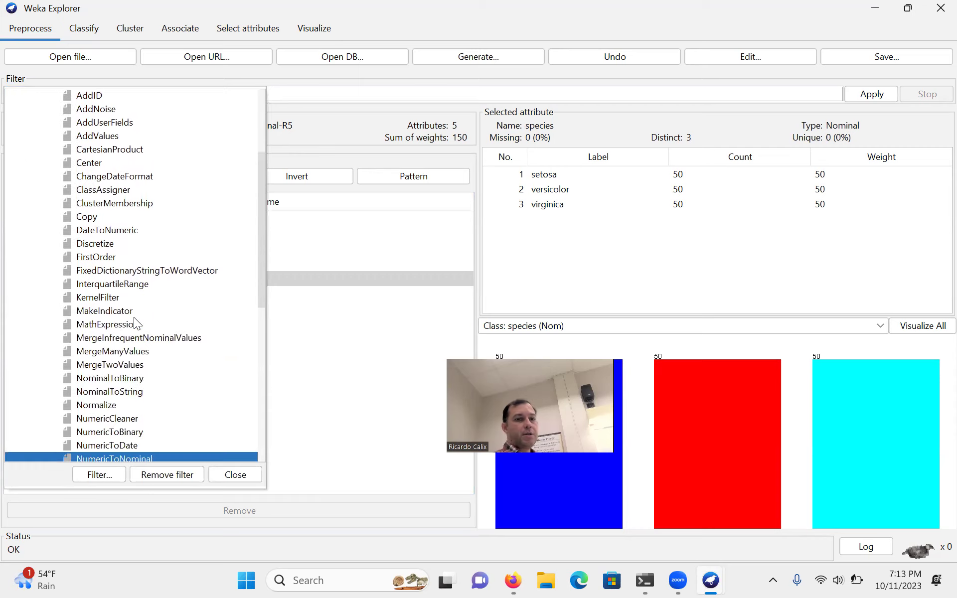
{"action": "scroll", "coordinate": [110, 427], "scroll_direction": "down", "scroll_amount": 3}
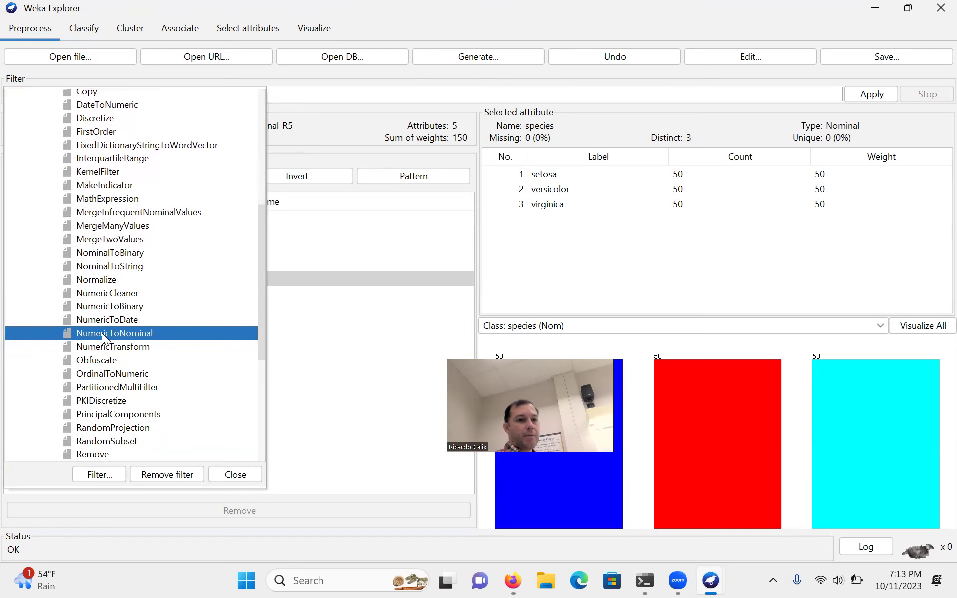
{"action": "left_click", "coordinate": [101, 333]}
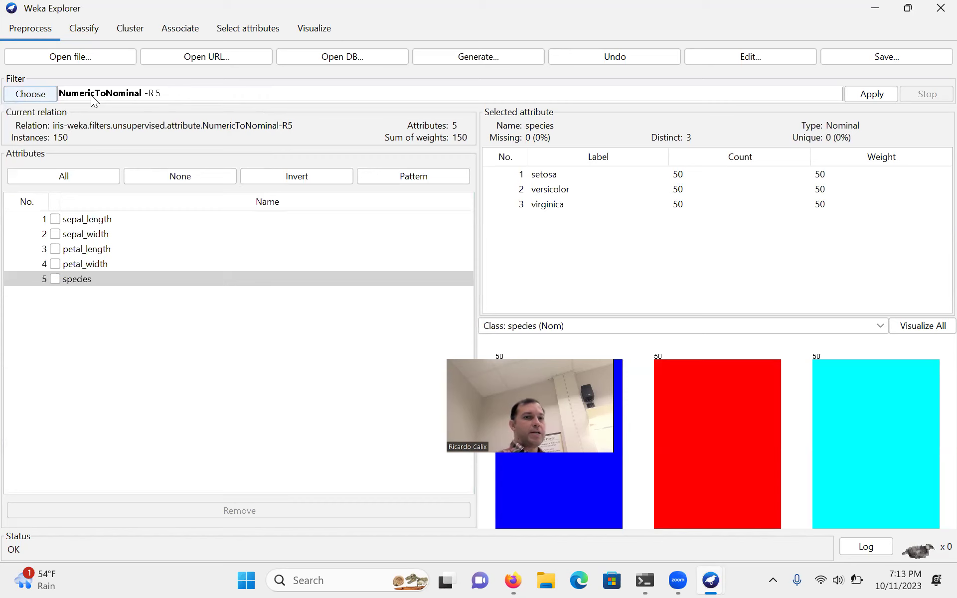
{"action": "left_click", "coordinate": [191, 93]}
{"action": "left_click_drag", "start_coordinate": [445, 281], "coordinate": [429, 280]}
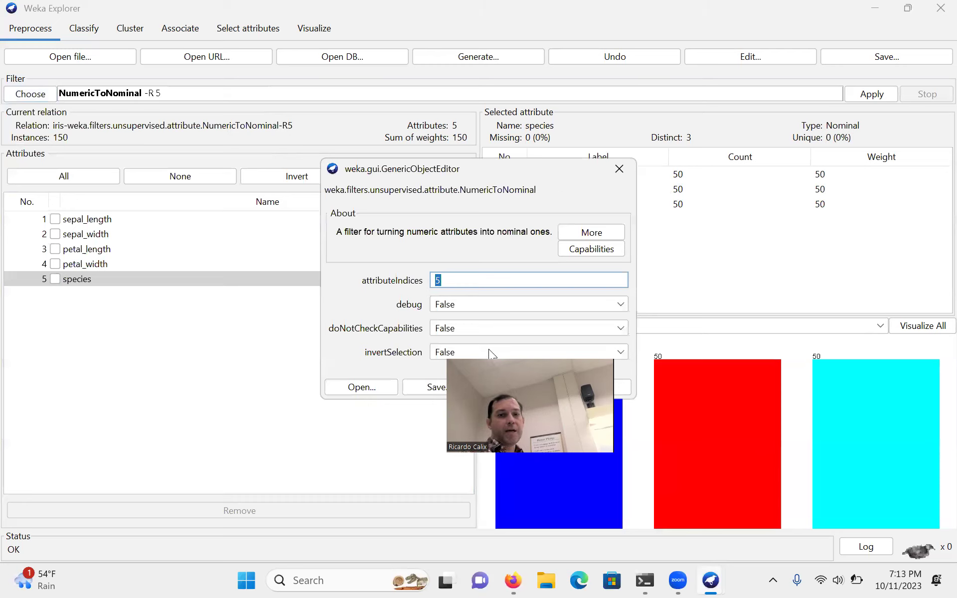
{"action": "left_click", "coordinate": [620, 169]}
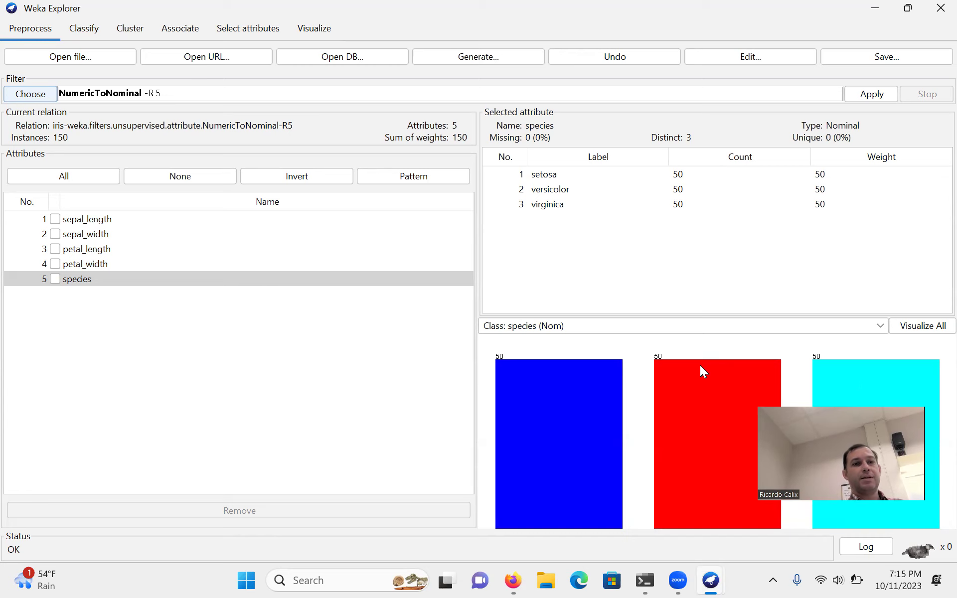
Step: Look through the unsupervised attribute filters, read descriptions such as NominalToString, NumericCleaner and NumericToDate, and close the list
{"action": "left_click", "coordinate": [47, 94]}
{"action": "scroll", "coordinate": [128, 291], "scroll_direction": "down", "scroll_amount": 3}
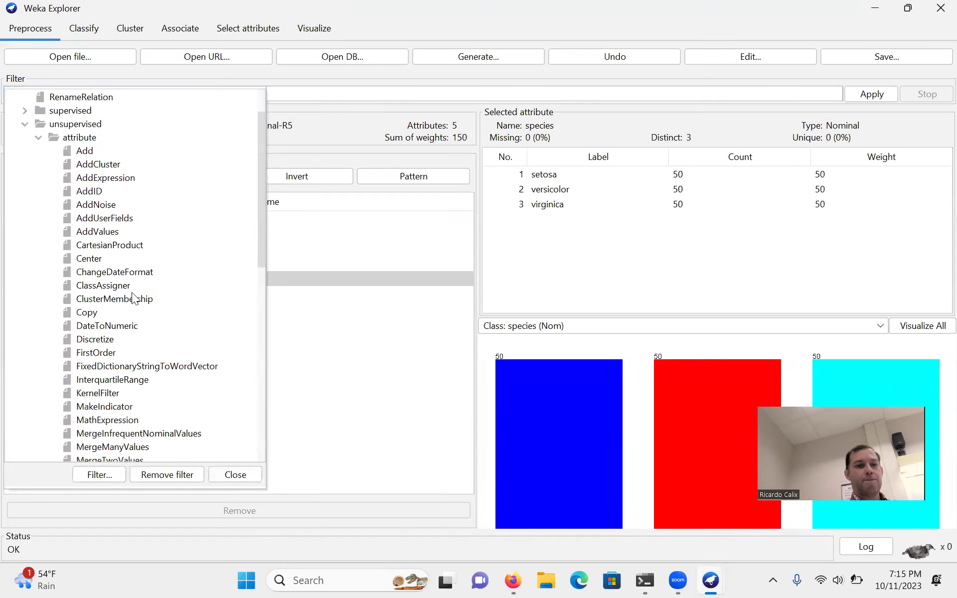
{"action": "left_click", "coordinate": [59, 437]}
{"action": "scroll", "coordinate": [59, 398], "scroll_direction": "down", "scroll_amount": 2}
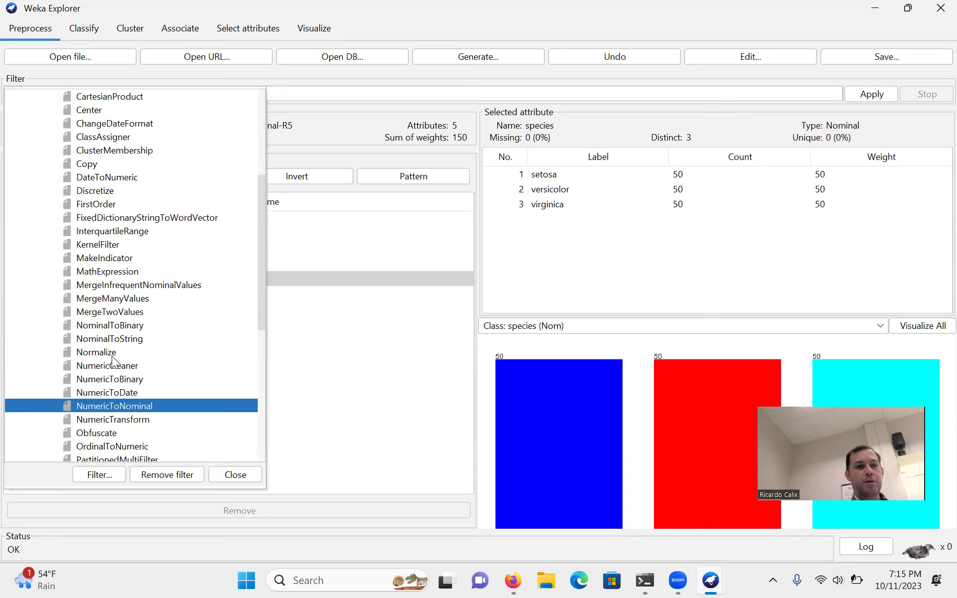
{"action": "scroll", "coordinate": [163, 379], "scroll_direction": "down", "scroll_amount": 2}
{"action": "scroll", "coordinate": [163, 378], "scroll_direction": "down", "scroll_amount": 2}
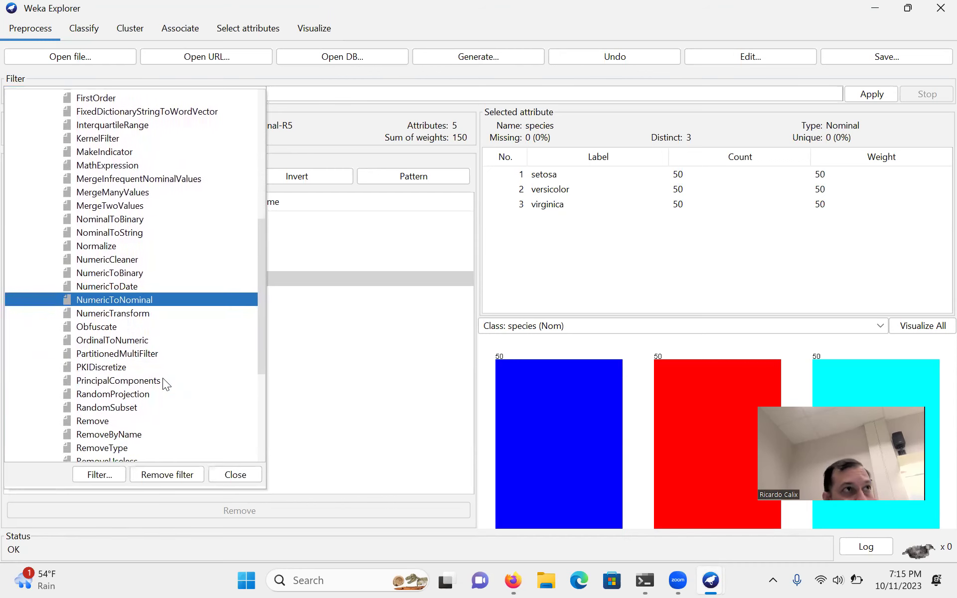
{"action": "scroll", "coordinate": [163, 378], "scroll_direction": "up", "scroll_amount": 3}
{"action": "scroll", "coordinate": [162, 378], "scroll_direction": "up", "scroll_amount": 1}
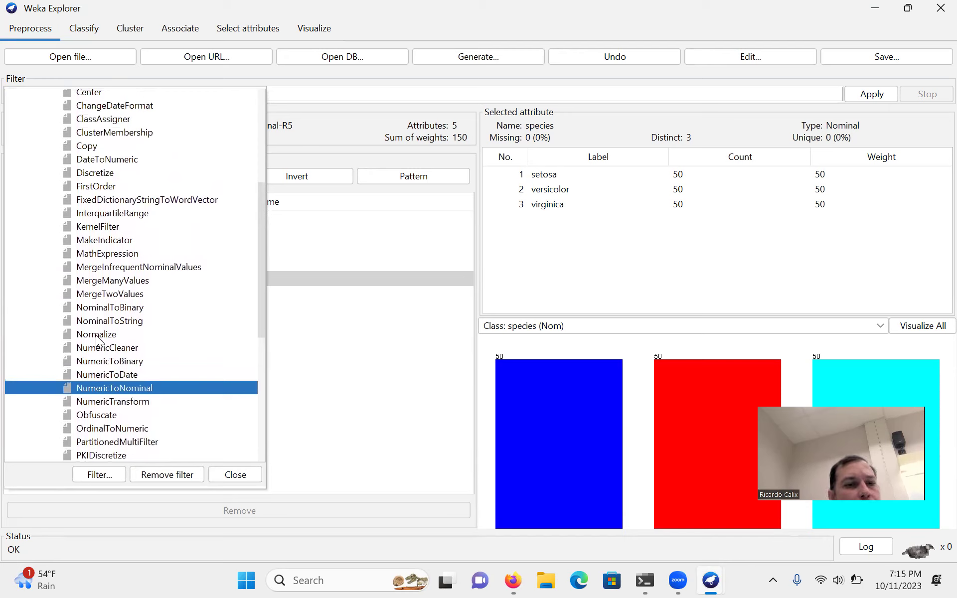
{"action": "scroll", "coordinate": [175, 347], "scroll_direction": "down", "scroll_amount": 2}
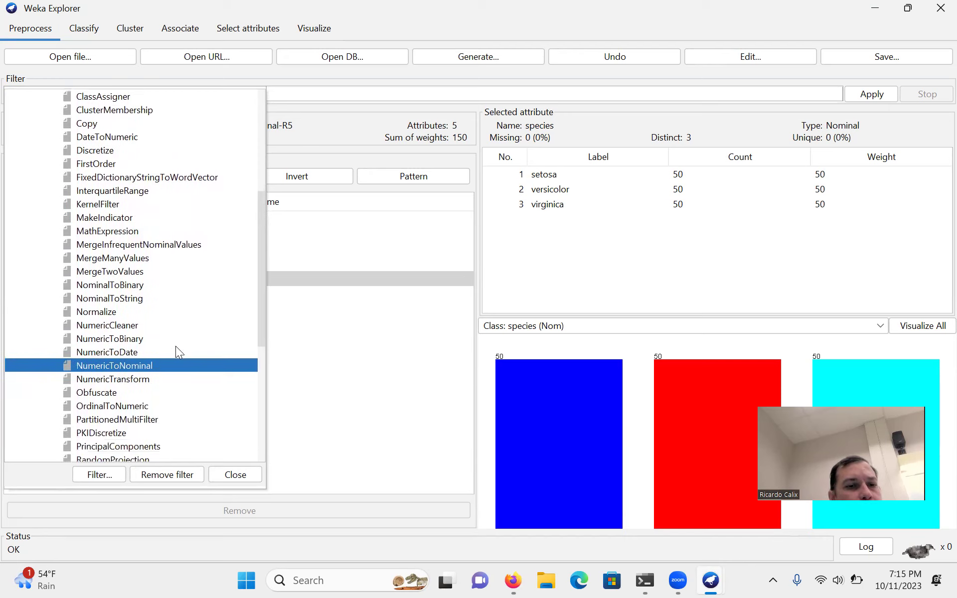
{"action": "scroll", "coordinate": [176, 346], "scroll_direction": "down", "scroll_amount": 3}
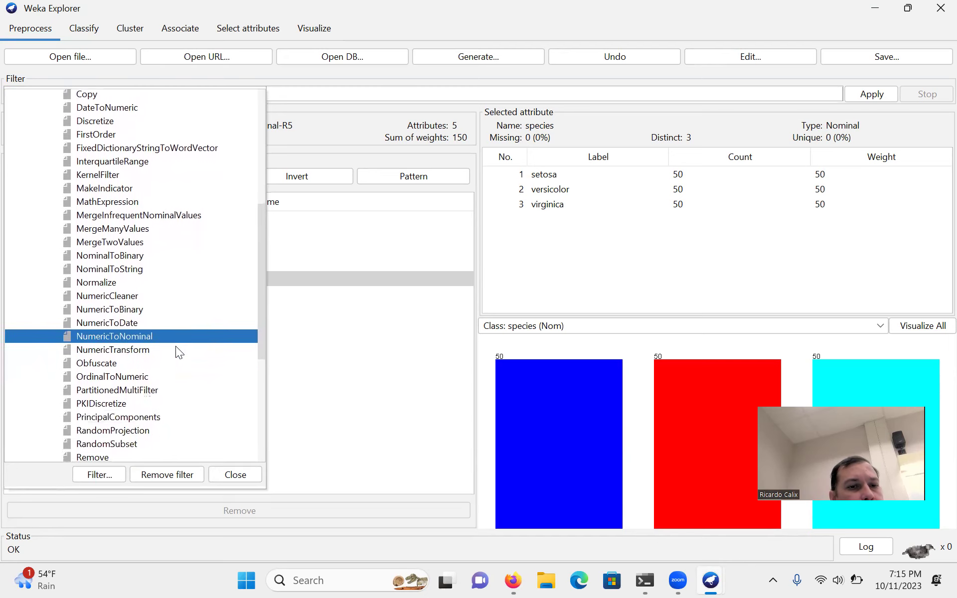
{"action": "scroll", "coordinate": [175, 352], "scroll_direction": "down", "scroll_amount": 3}
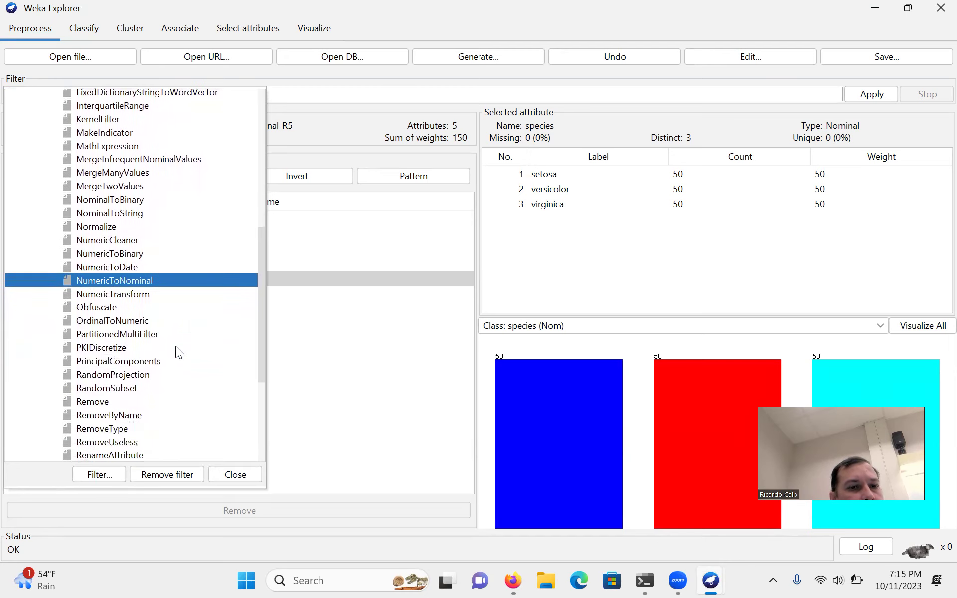
{"action": "scroll", "coordinate": [176, 346], "scroll_direction": "down", "scroll_amount": 2}
{"action": "scroll", "coordinate": [175, 346], "scroll_direction": "down", "scroll_amount": 5}
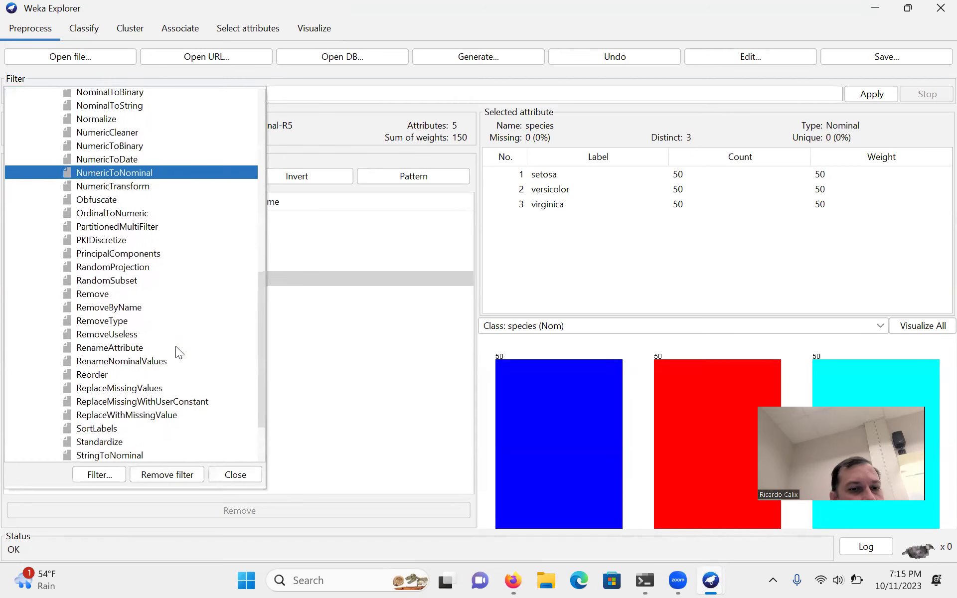
{"action": "scroll", "coordinate": [175, 346], "scroll_direction": "down", "scroll_amount": 3}
{"action": "scroll", "coordinate": [175, 346], "scroll_direction": "up", "scroll_amount": 4}
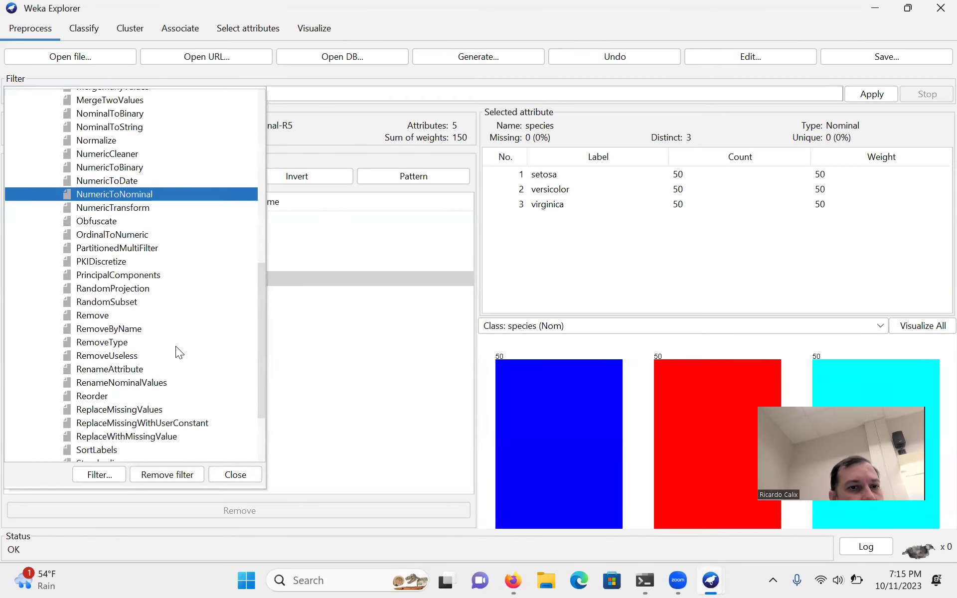
{"action": "scroll", "coordinate": [175, 352], "scroll_direction": "up", "scroll_amount": 6}
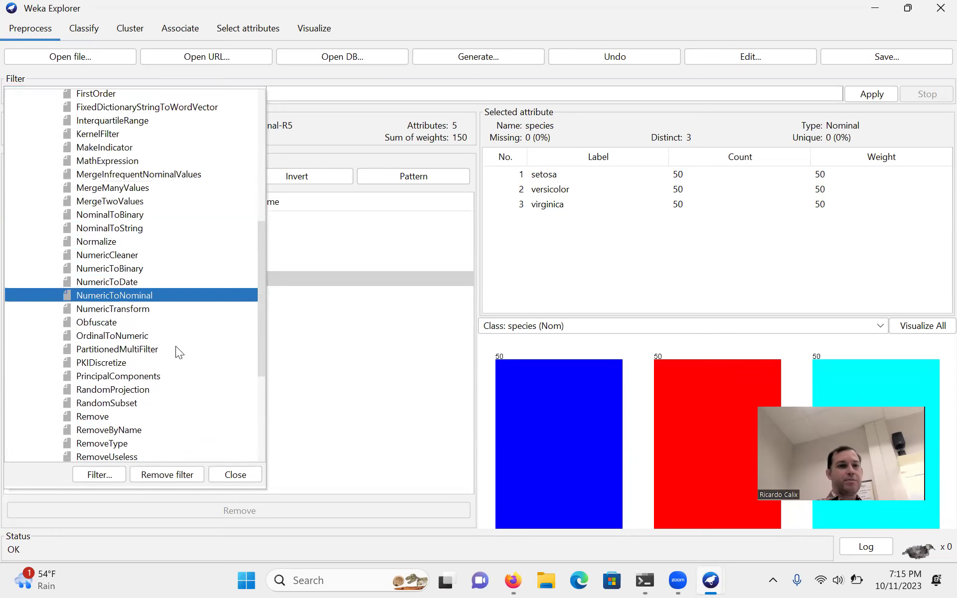
{"action": "scroll", "coordinate": [176, 346], "scroll_direction": "up", "scroll_amount": 7}
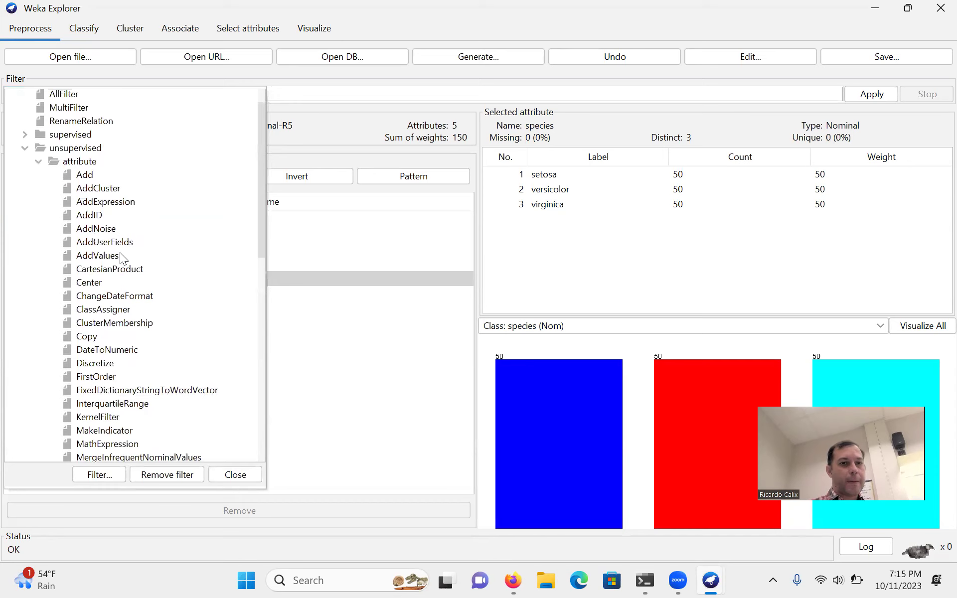
{"action": "mouse_move", "coordinate": [128, 311]}
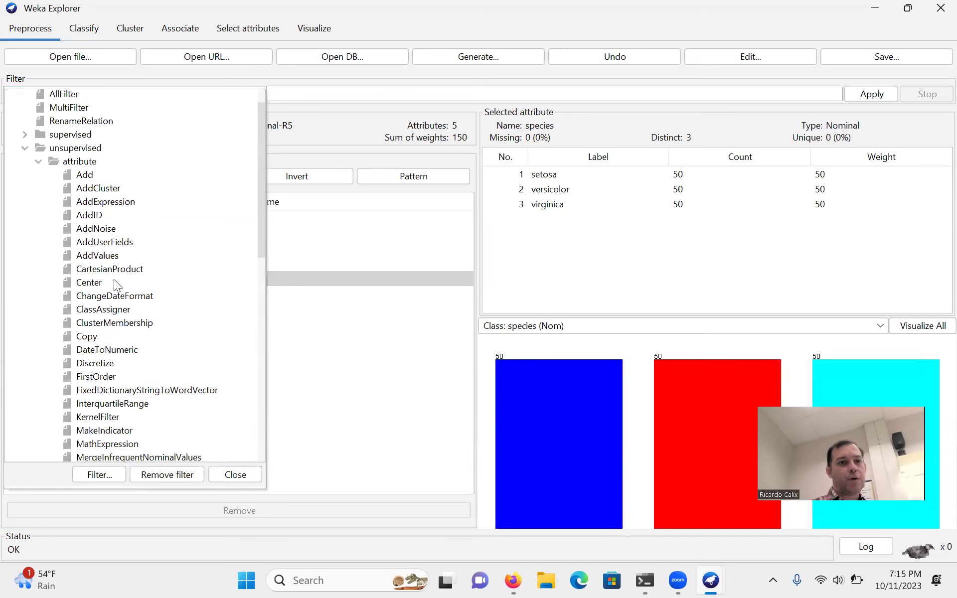
{"action": "scroll", "coordinate": [114, 280], "scroll_direction": "down", "scroll_amount": 3}
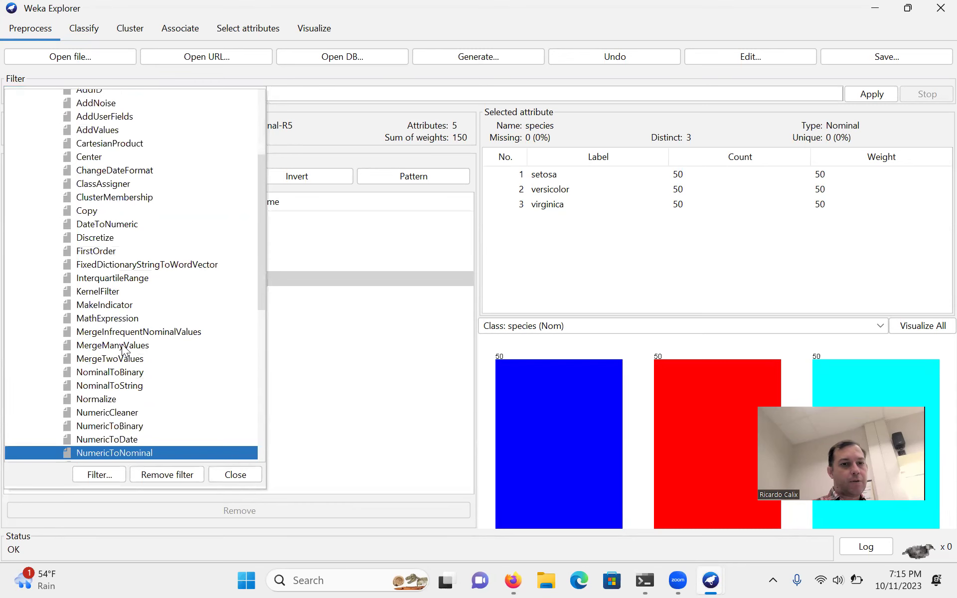
{"action": "mouse_move", "coordinate": [124, 347]}
{"action": "scroll", "coordinate": [124, 349], "scroll_direction": "down", "scroll_amount": 1}
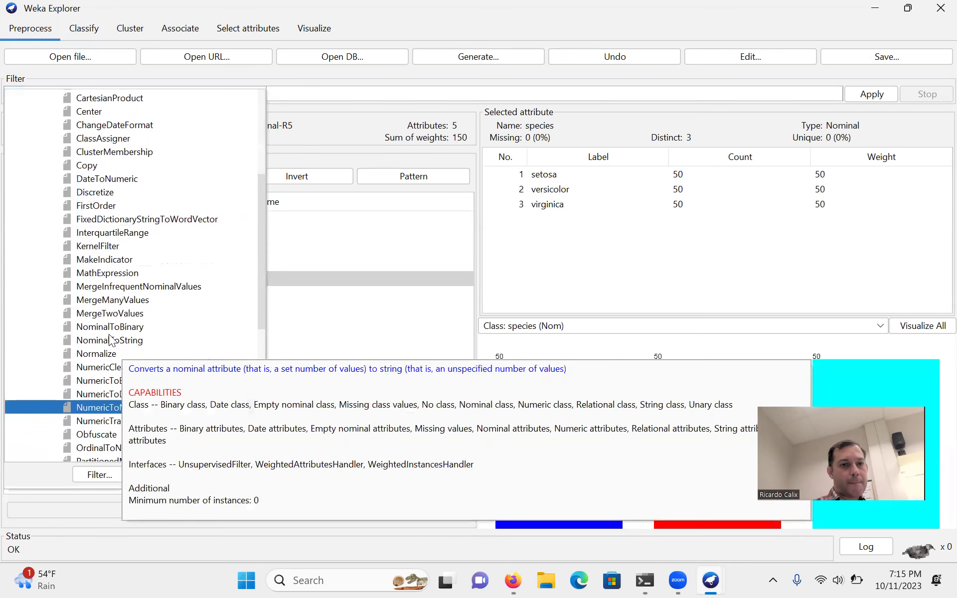
{"action": "scroll", "coordinate": [110, 358], "scroll_direction": "down", "scroll_amount": 1}
{"action": "scroll", "coordinate": [109, 357], "scroll_direction": "down", "scroll_amount": 2}
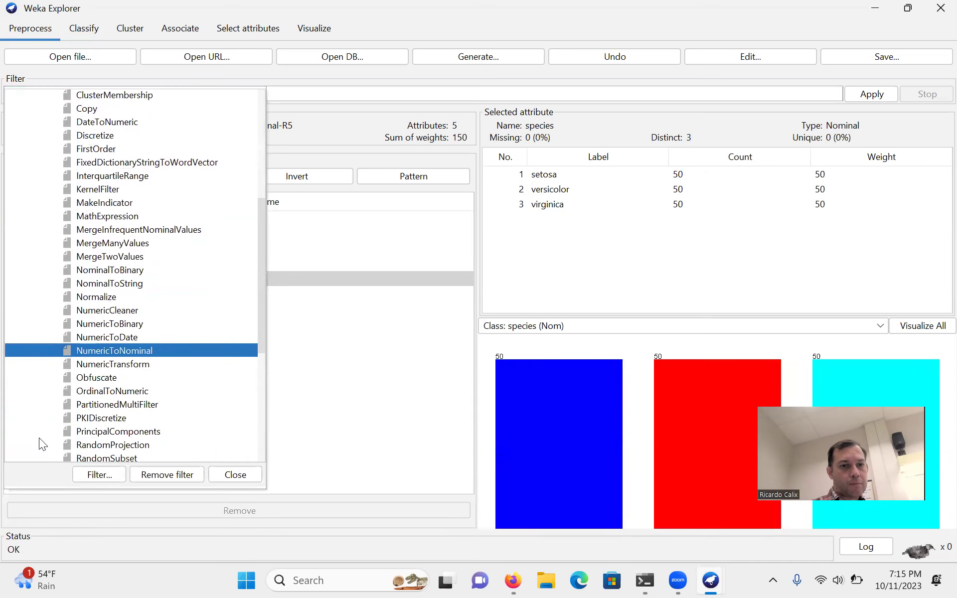
{"action": "scroll", "coordinate": [39, 430], "scroll_direction": "down", "scroll_amount": 2}
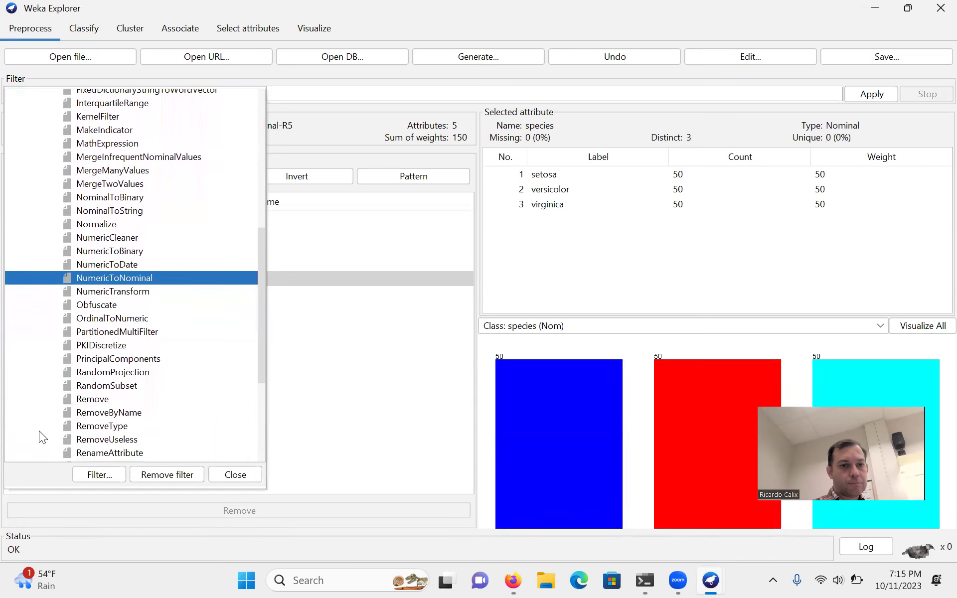
{"action": "scroll", "coordinate": [39, 431], "scroll_direction": "down", "scroll_amount": 4}
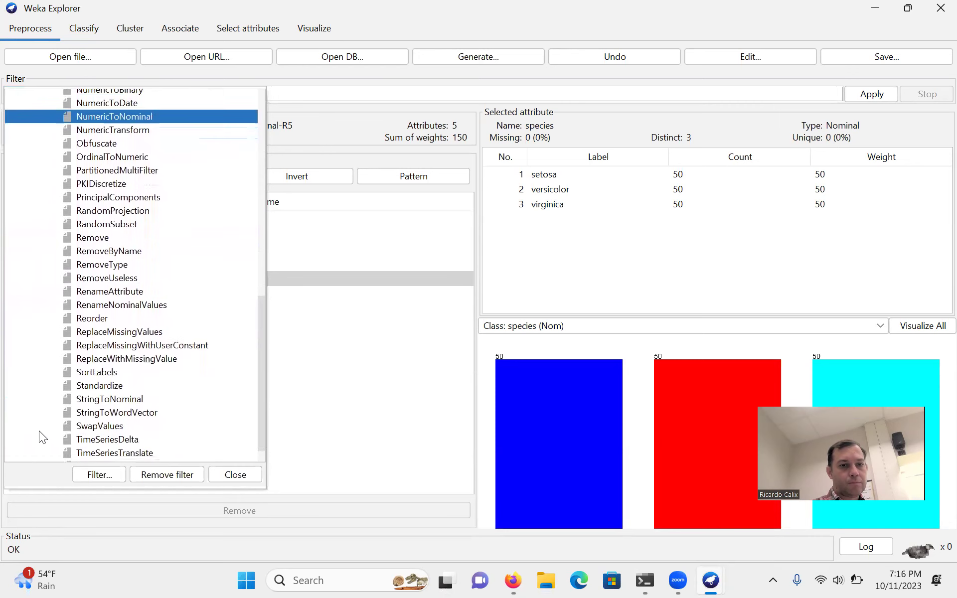
{"action": "scroll", "coordinate": [39, 437], "scroll_direction": "down", "scroll_amount": 1}
{"action": "scroll", "coordinate": [102, 232], "scroll_direction": "up", "scroll_amount": 4}
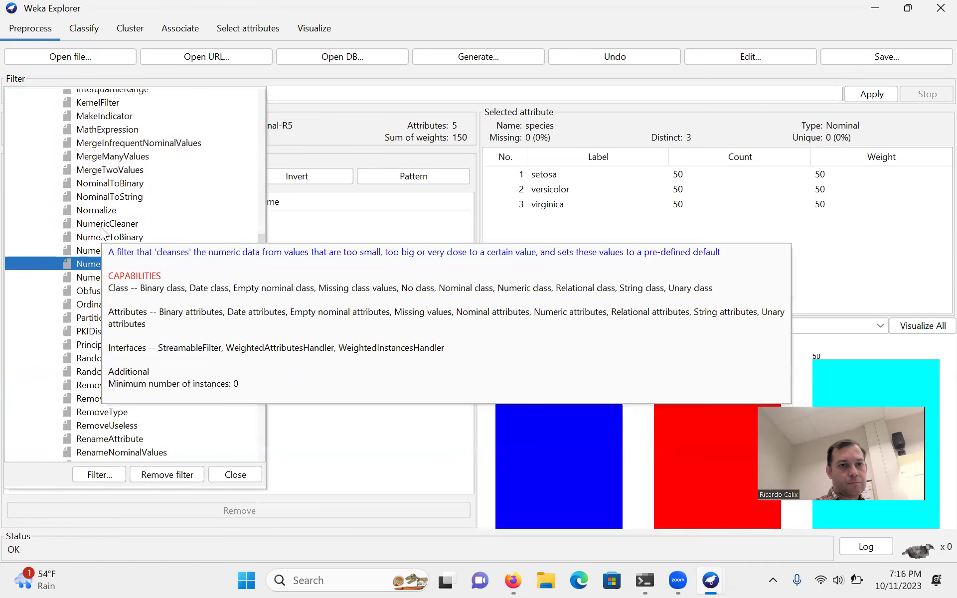
{"action": "scroll", "coordinate": [102, 209], "scroll_direction": "up", "scroll_amount": 1}
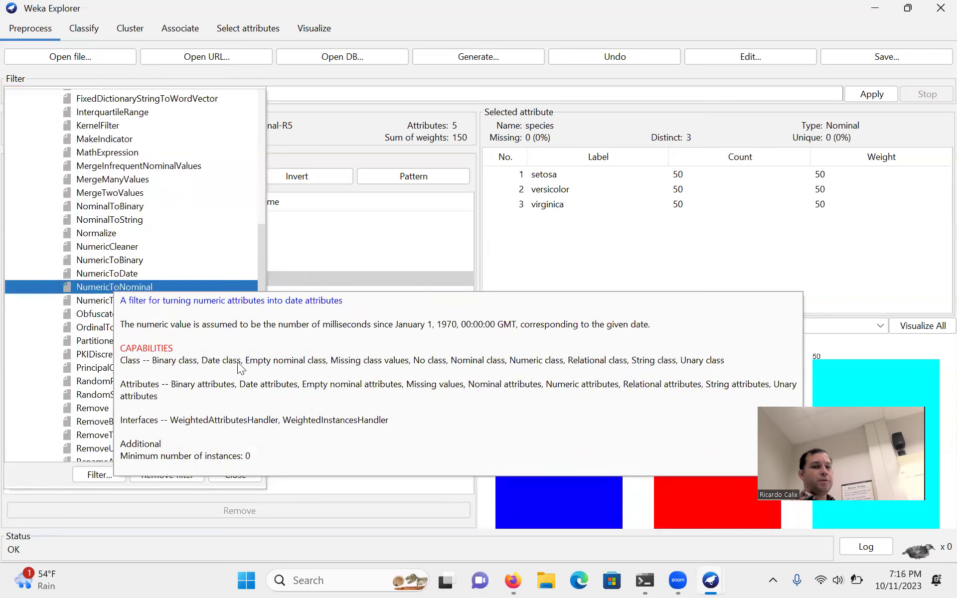
{"action": "left_click", "coordinate": [235, 475]}
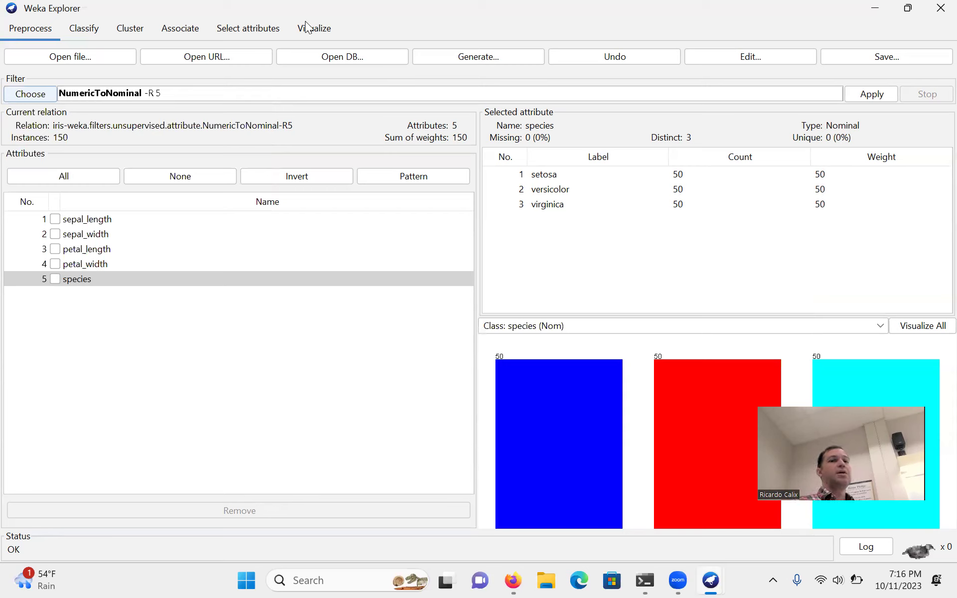
Step: Go to the classification section and look over the available classifier groups and rules classifiers, closing the list
{"action": "left_click", "coordinate": [83, 30]}
{"action": "left_click", "coordinate": [45, 64]}
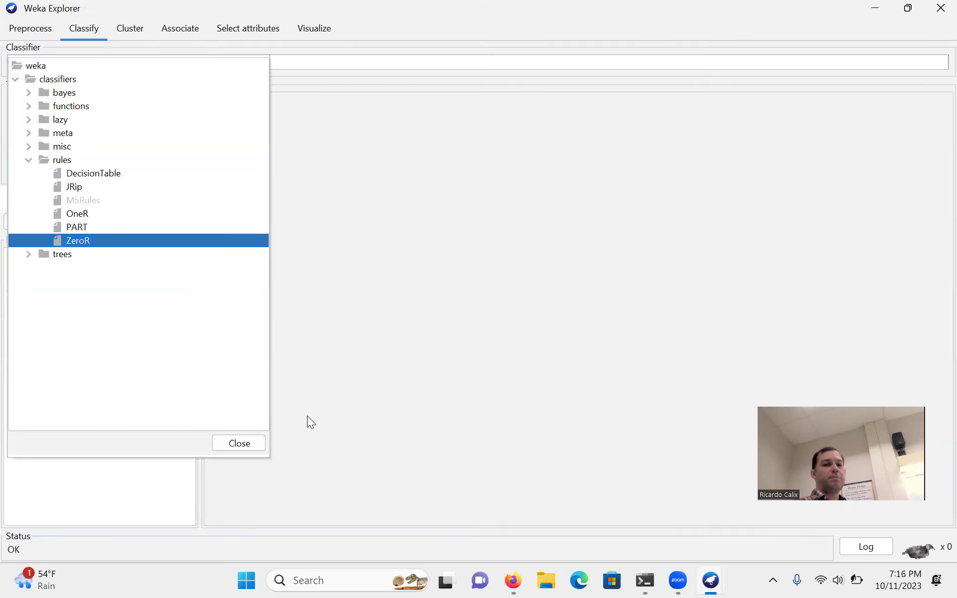
{"action": "left_click", "coordinate": [252, 444]}
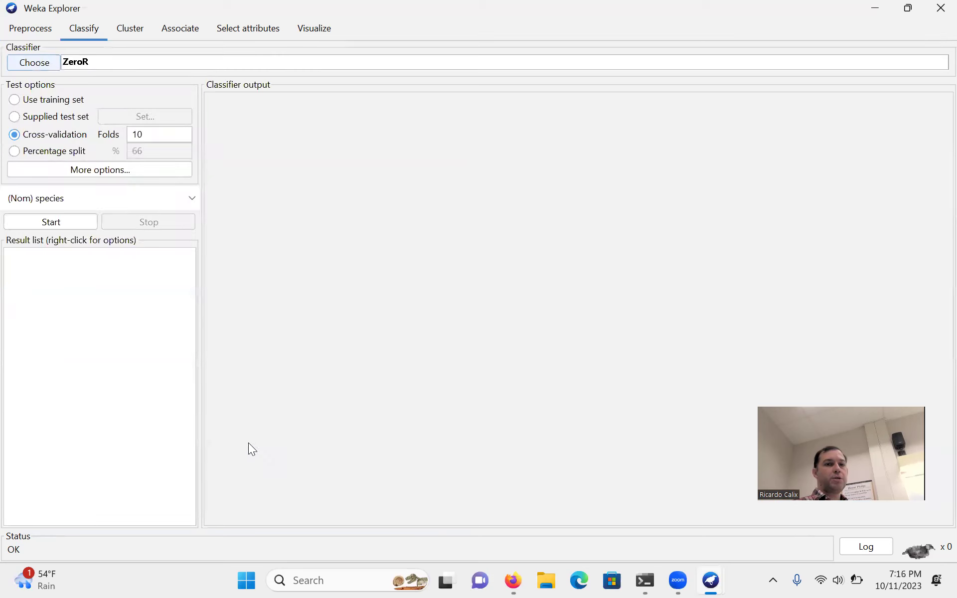
Step: Set the percentage split to 80, and switch the test option back to cross-validation with 10 folds
{"action": "left_click", "coordinate": [13, 151]}
{"action": "left_click_drag", "start_coordinate": [145, 152], "coordinate": [122, 152]}
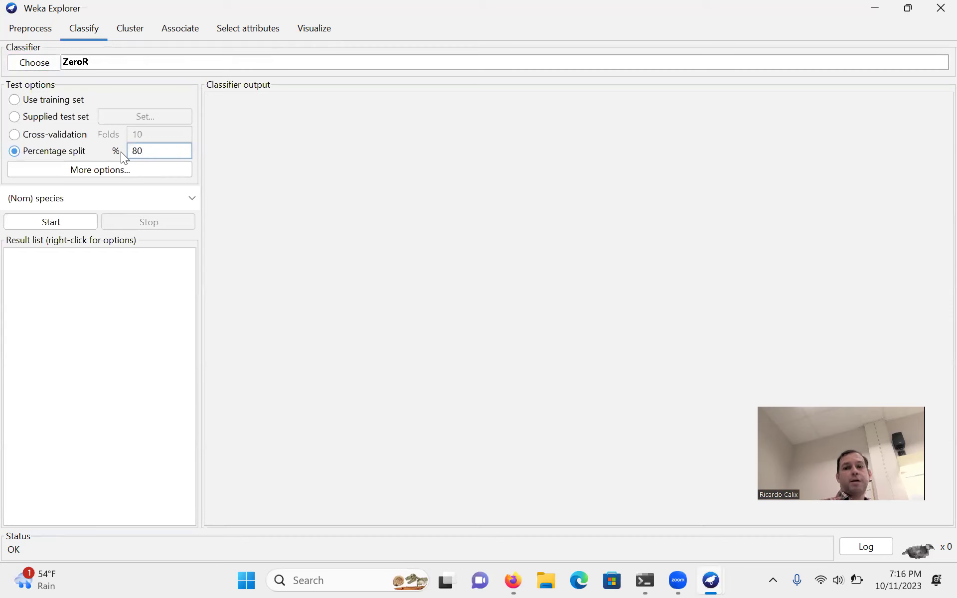
{"action": "left_click", "coordinate": [14, 135]}
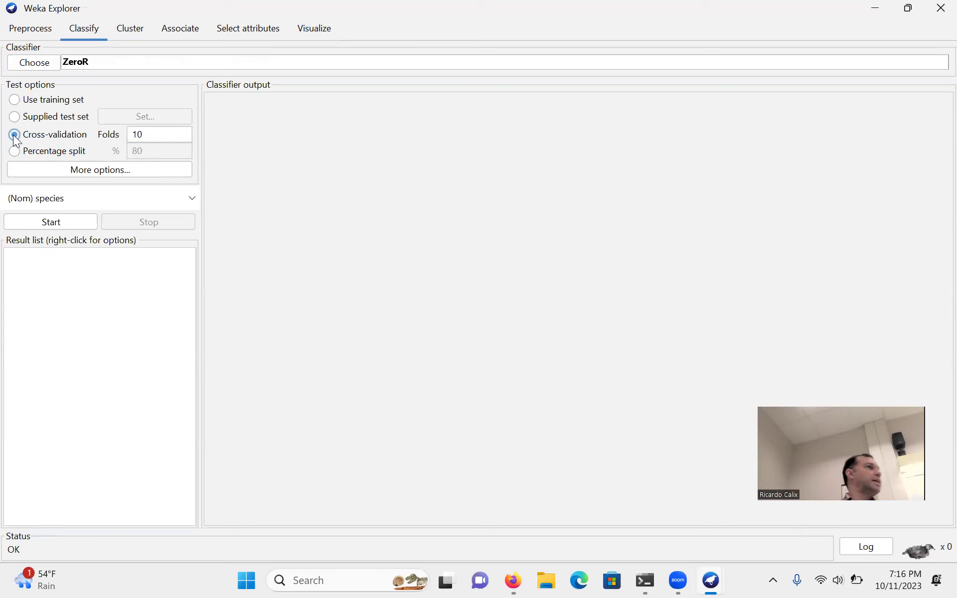
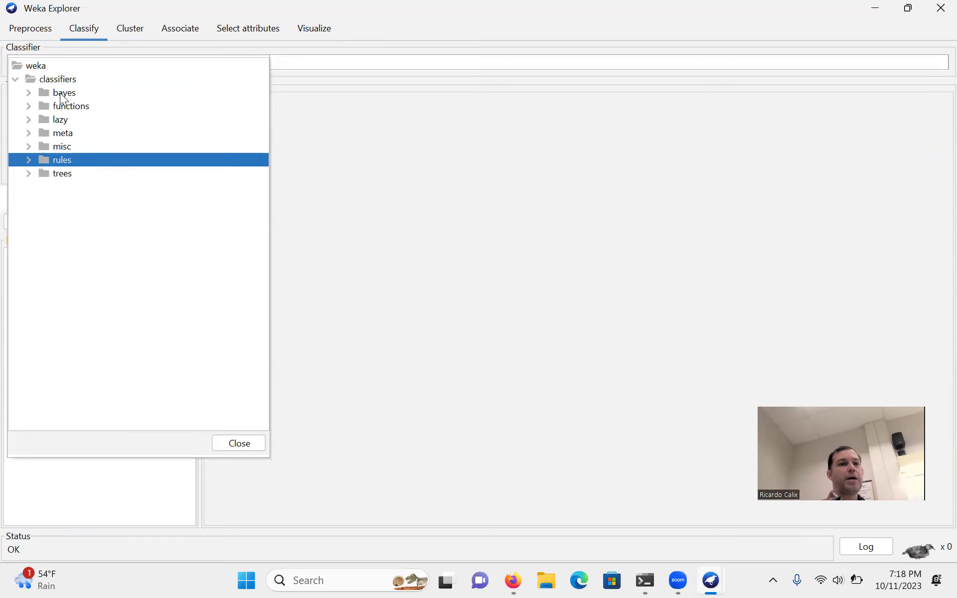
Step: Choose the NaiveBayes classifier with species as the class attribute, run it, and review the percentage of correctly classified instances
{"action": "left_click", "coordinate": [28, 93]}
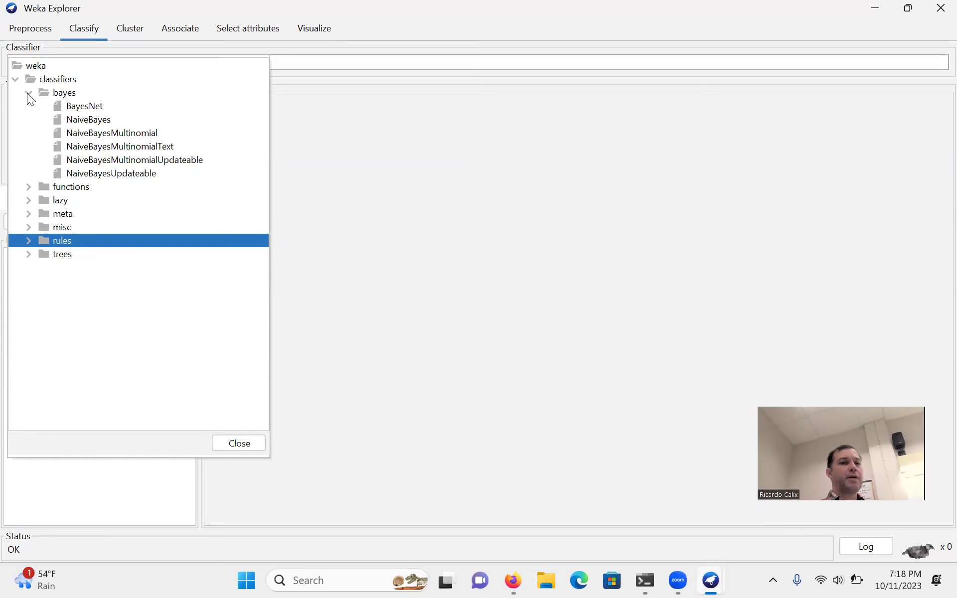
{"action": "left_click", "coordinate": [86, 119]}
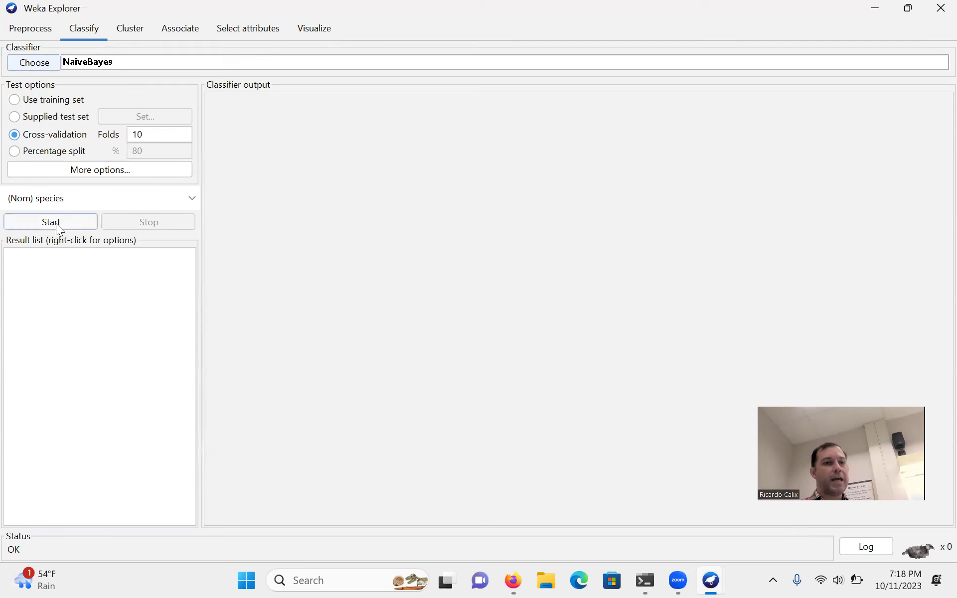
{"action": "left_click", "coordinate": [190, 198]}
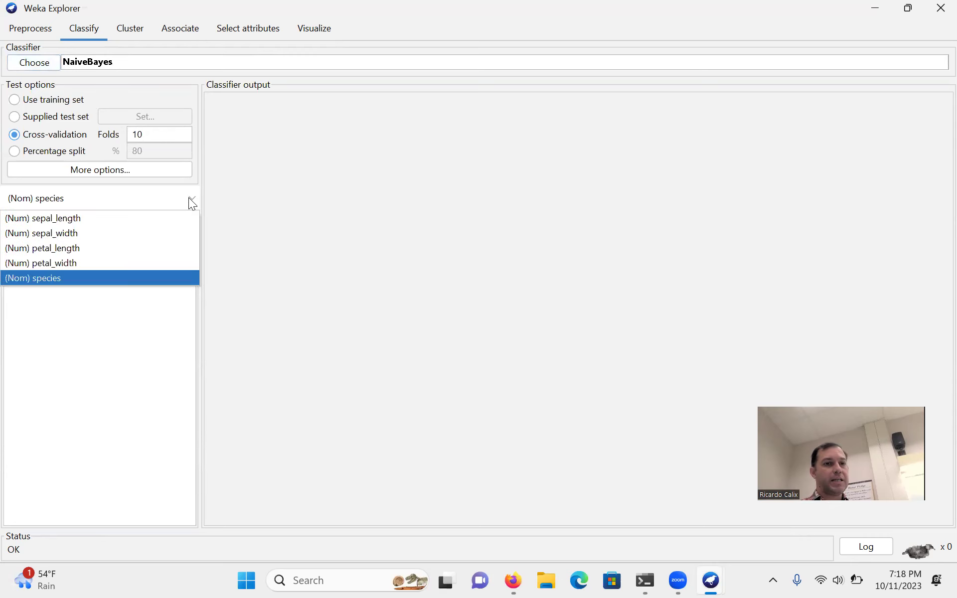
{"action": "left_click", "coordinate": [57, 278]}
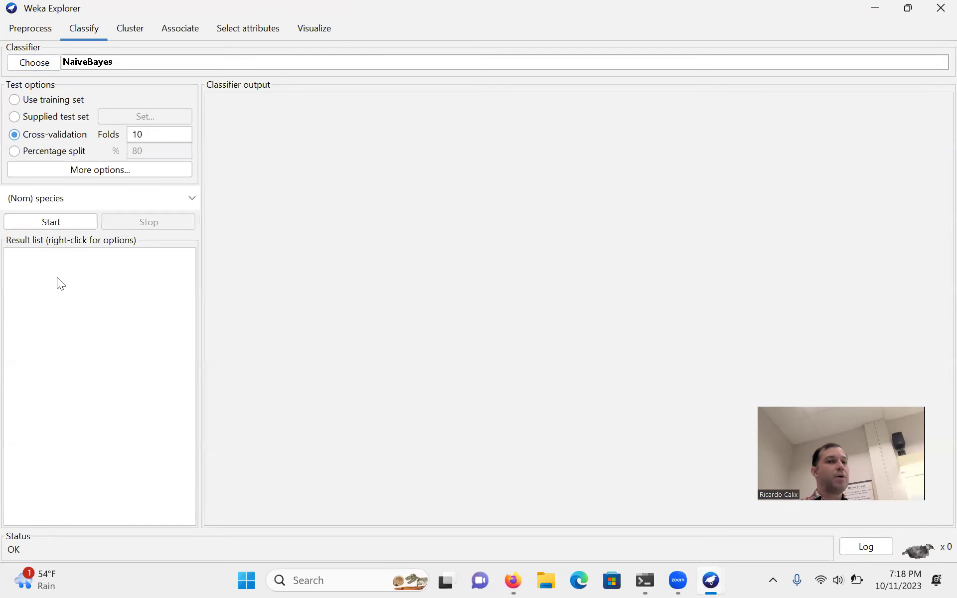
{"action": "left_click", "coordinate": [64, 224]}
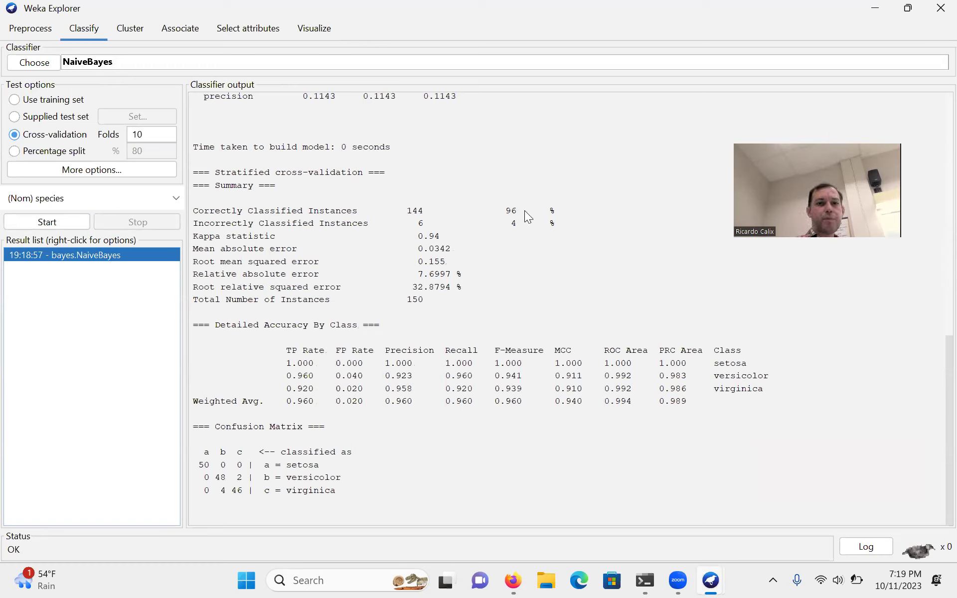
{"action": "left_click_drag", "start_coordinate": [520, 212], "coordinate": [496, 214]}
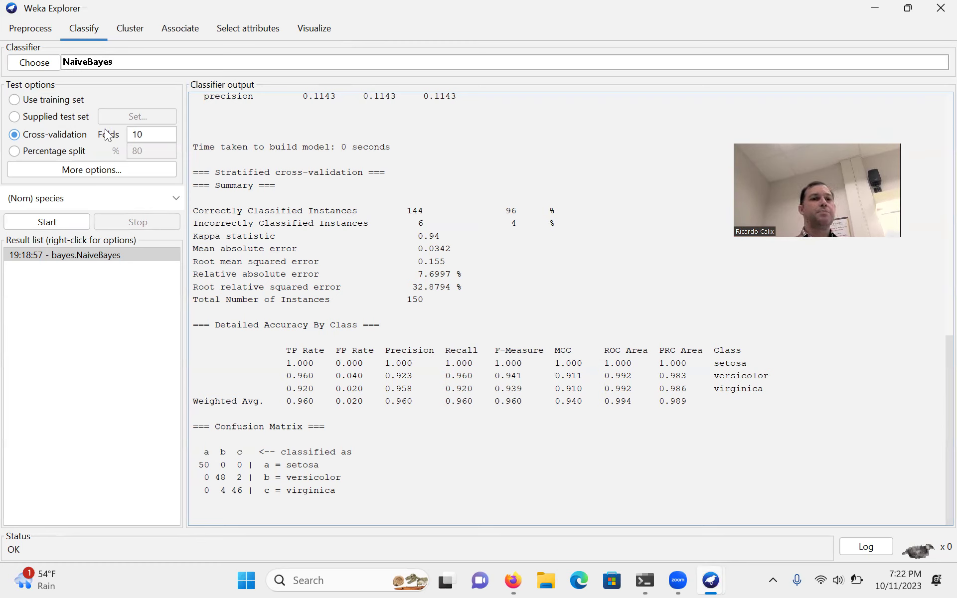
Step: Choose the MultilayerPerceptron classifier from the functions group and run it on species with 10-fold cross-validation
{"action": "left_click", "coordinate": [39, 64]}
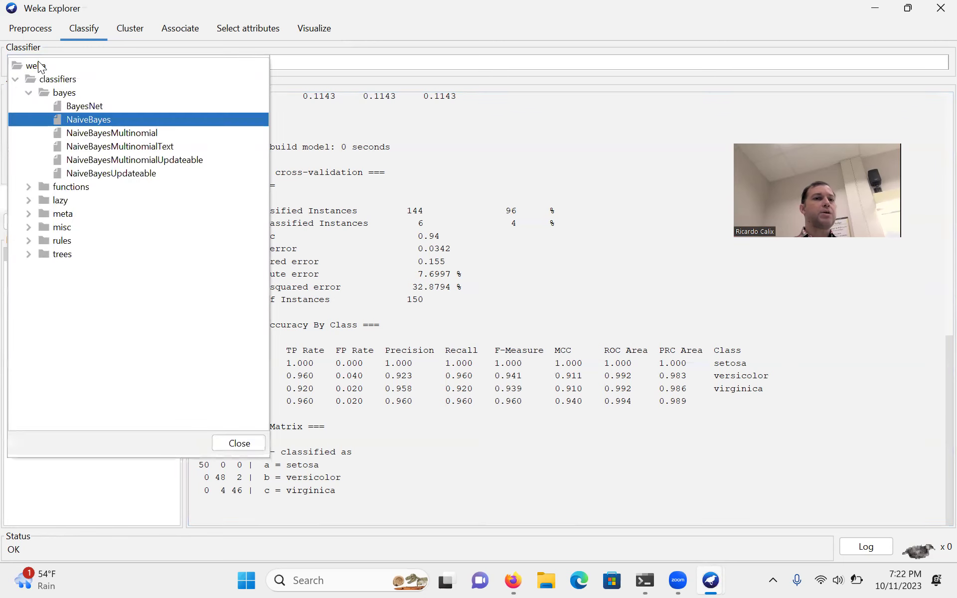
{"action": "left_click", "coordinate": [28, 92]}
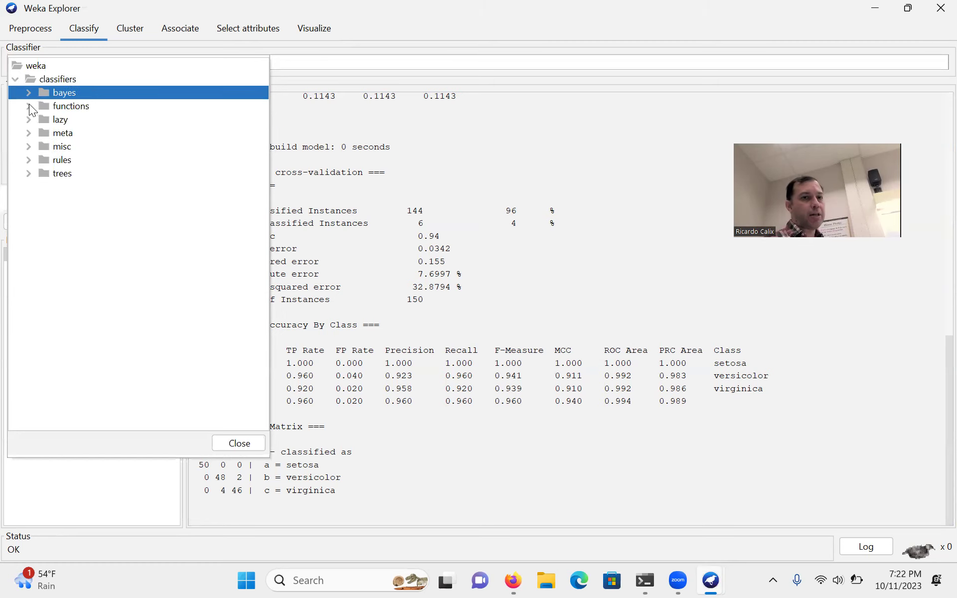
{"action": "left_click", "coordinate": [28, 105]}
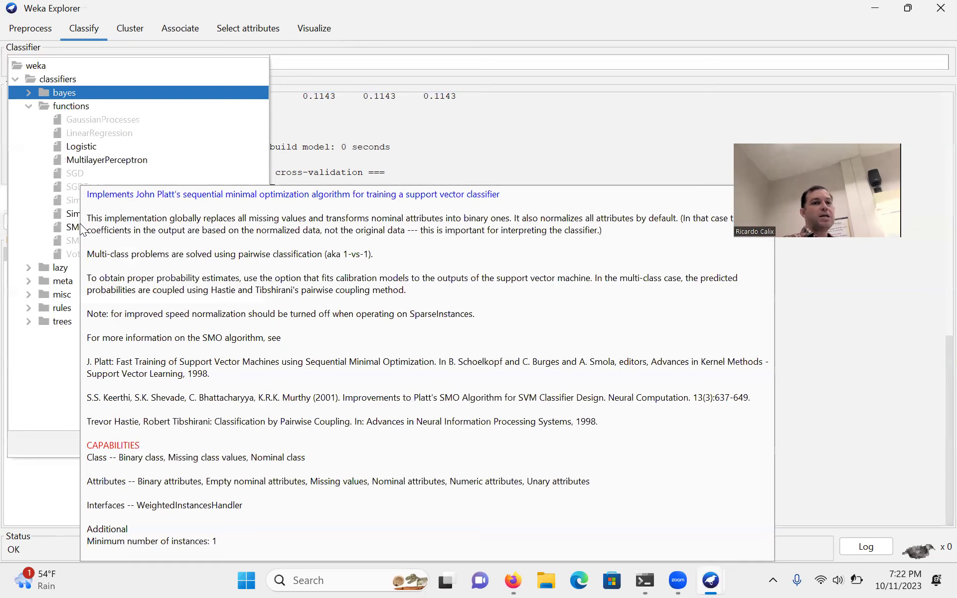
{"action": "mouse_move", "coordinate": [128, 167]}
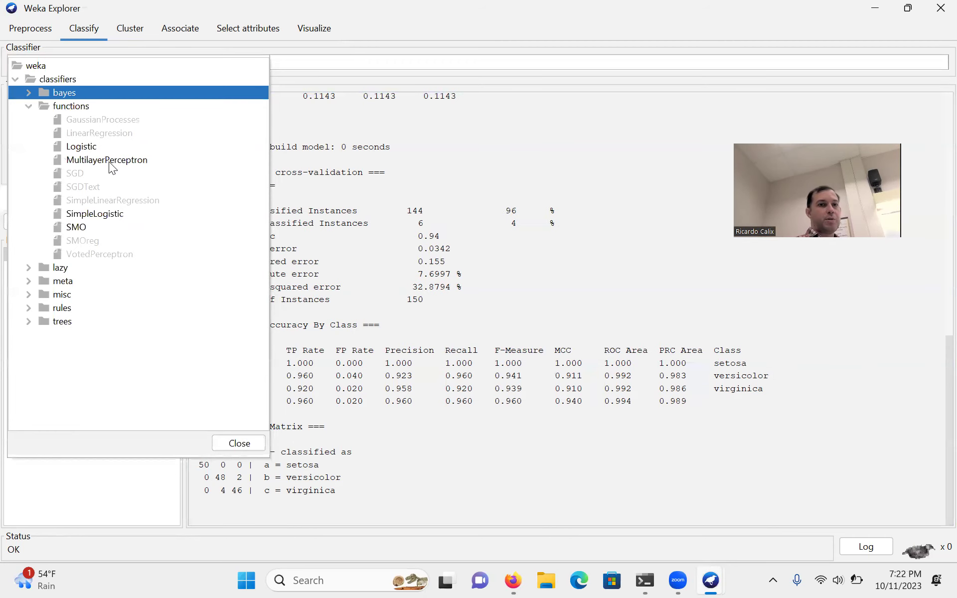
{"action": "left_click", "coordinate": [109, 162]}
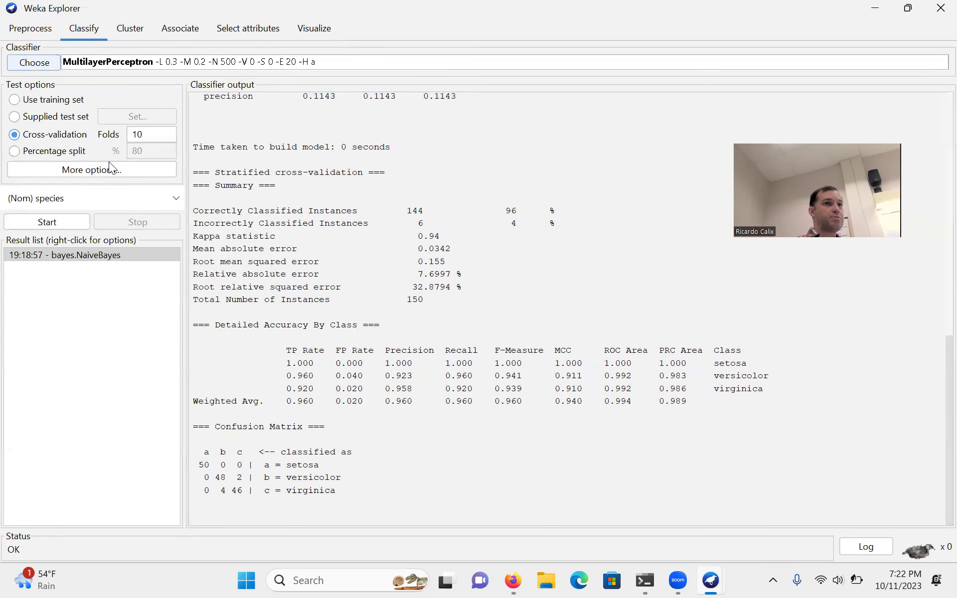
{"action": "left_click", "coordinate": [48, 222]}
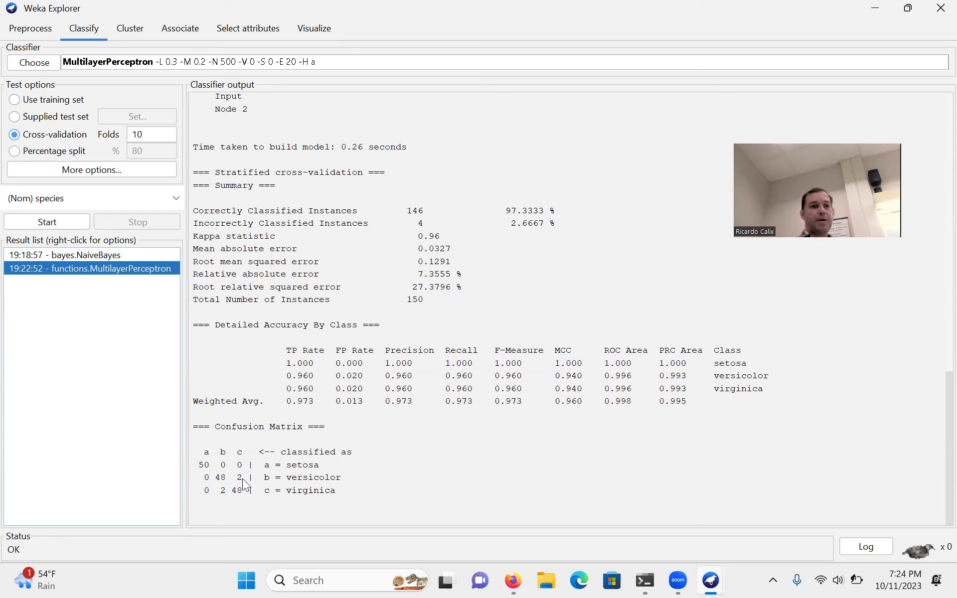
Step: Switch the classifier to SMO from the functions group and run it with the same 10-fold cross-validation
{"action": "left_click", "coordinate": [35, 62]}
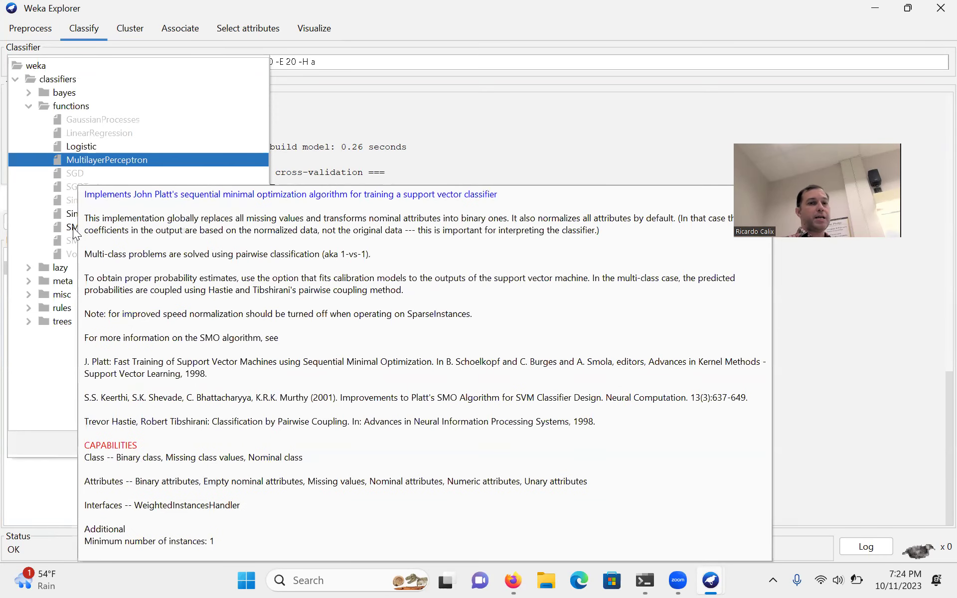
{"action": "left_click", "coordinate": [73, 227]}
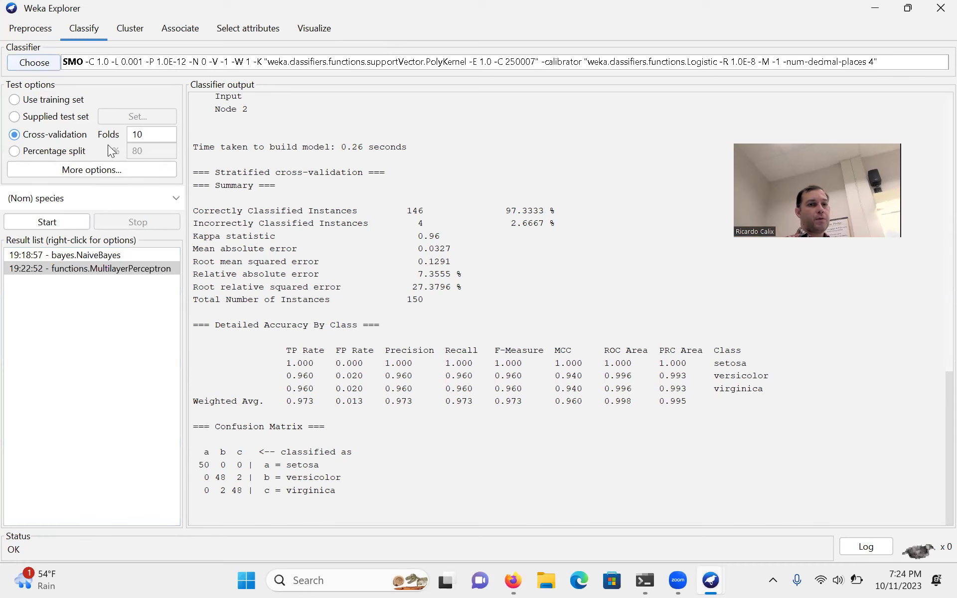
{"action": "left_click", "coordinate": [57, 220]}
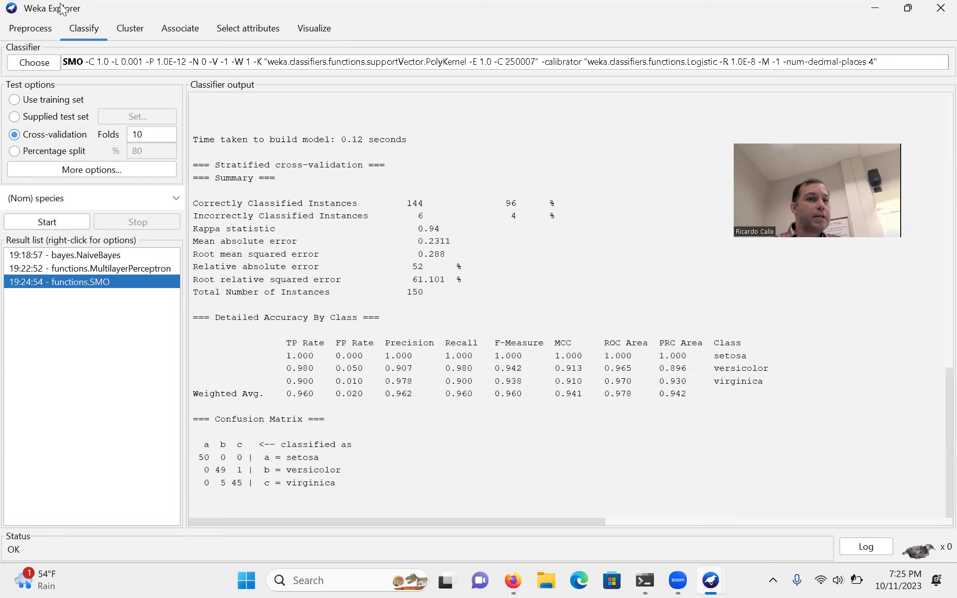
Step: Choose the IBk classifier from the lazy group, run it with 10-fold cross-validation, and dismiss the low-battery notice
{"action": "left_click", "coordinate": [42, 62]}
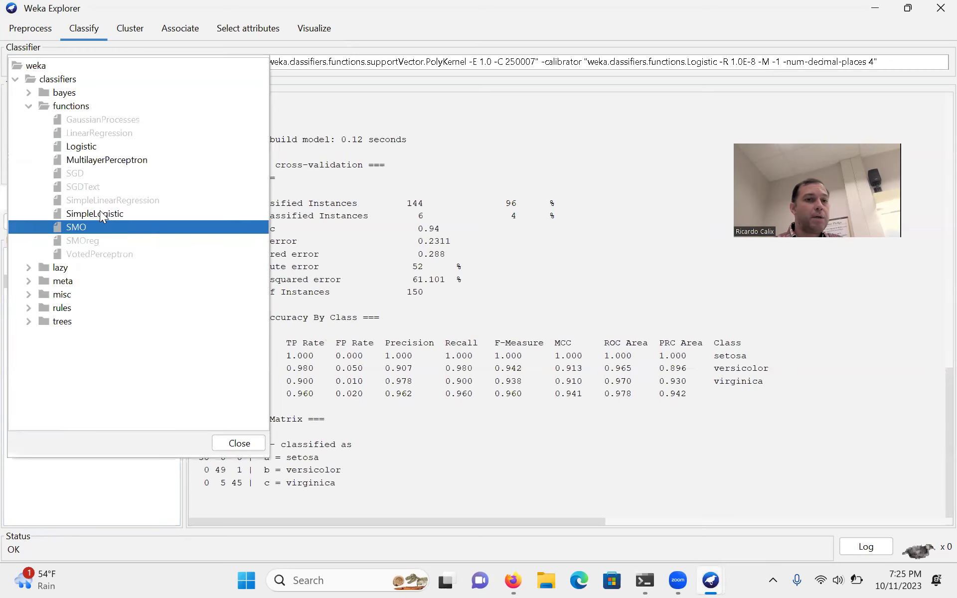
{"action": "left_click", "coordinate": [28, 106]}
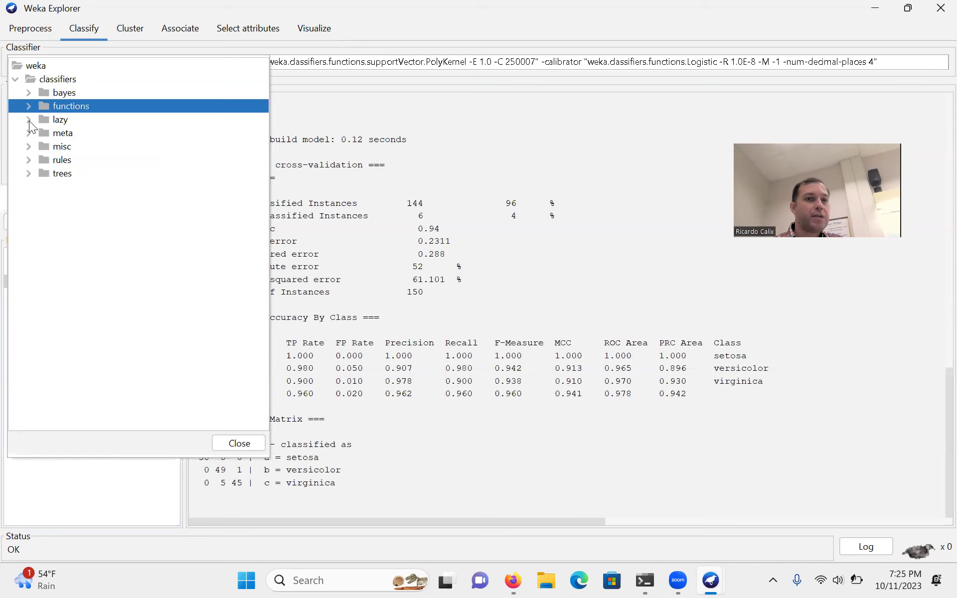
{"action": "left_click", "coordinate": [28, 120]}
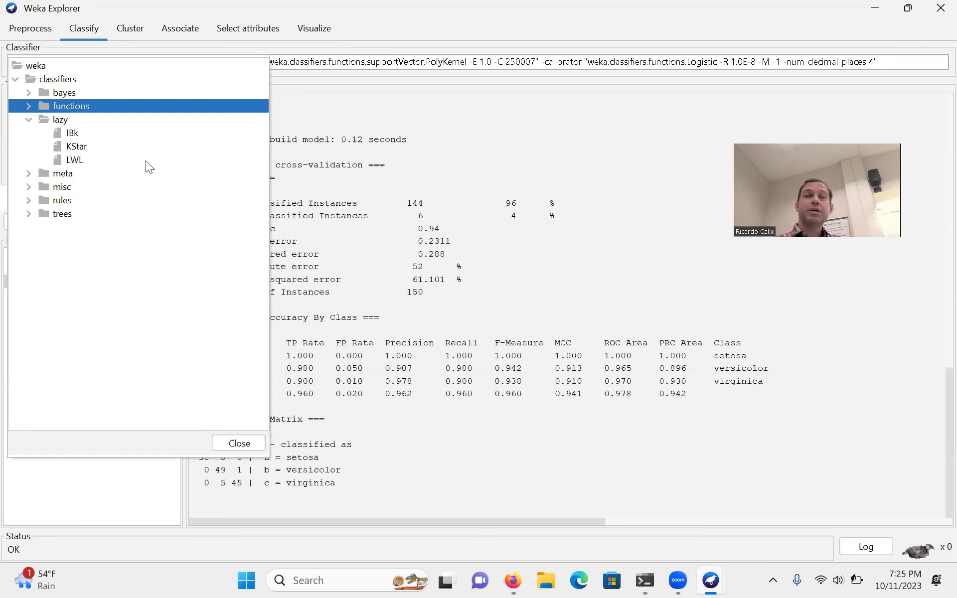
{"action": "mouse_move", "coordinate": [78, 134]}
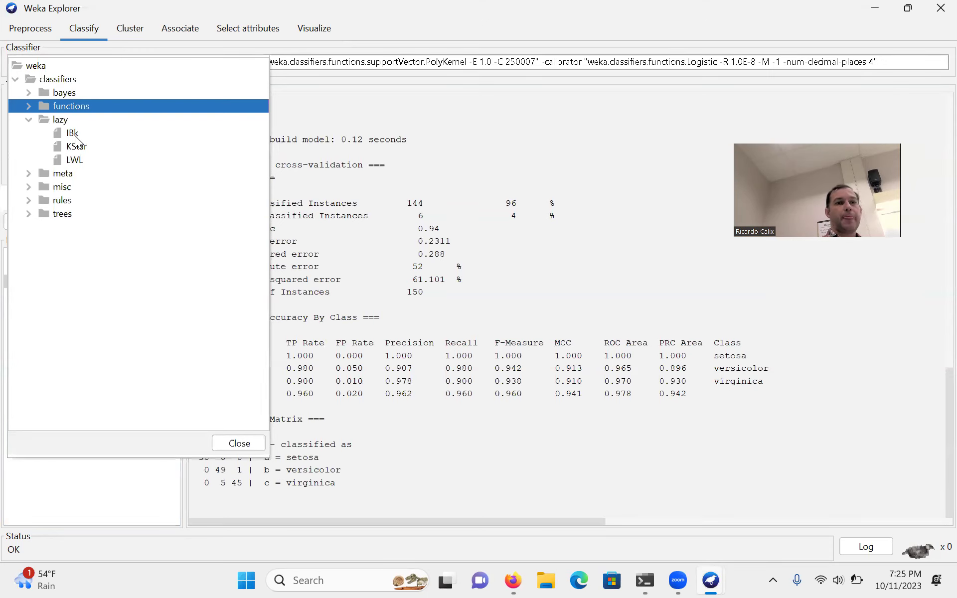
{"action": "left_click", "coordinate": [73, 133]}
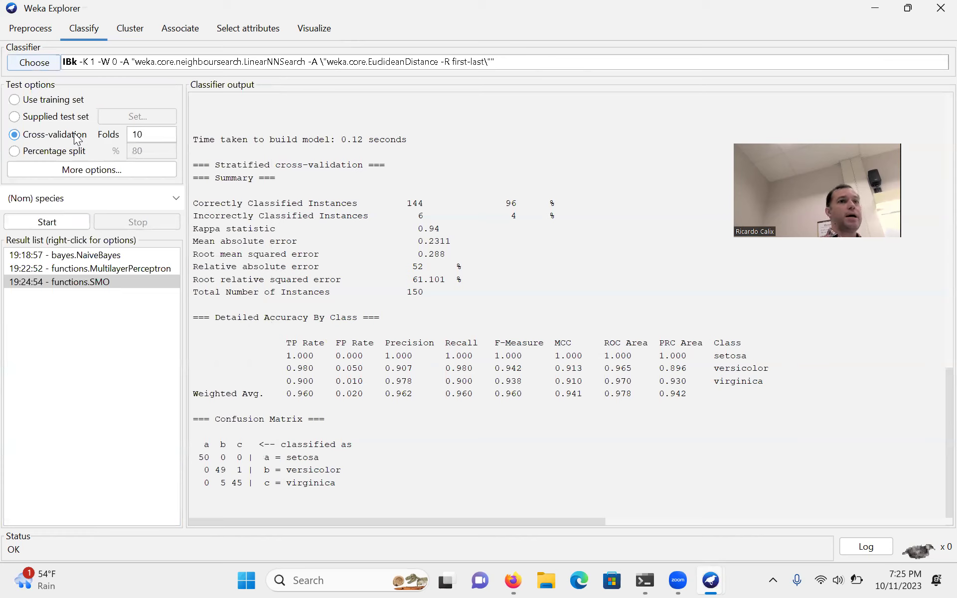
{"action": "left_click", "coordinate": [58, 222]}
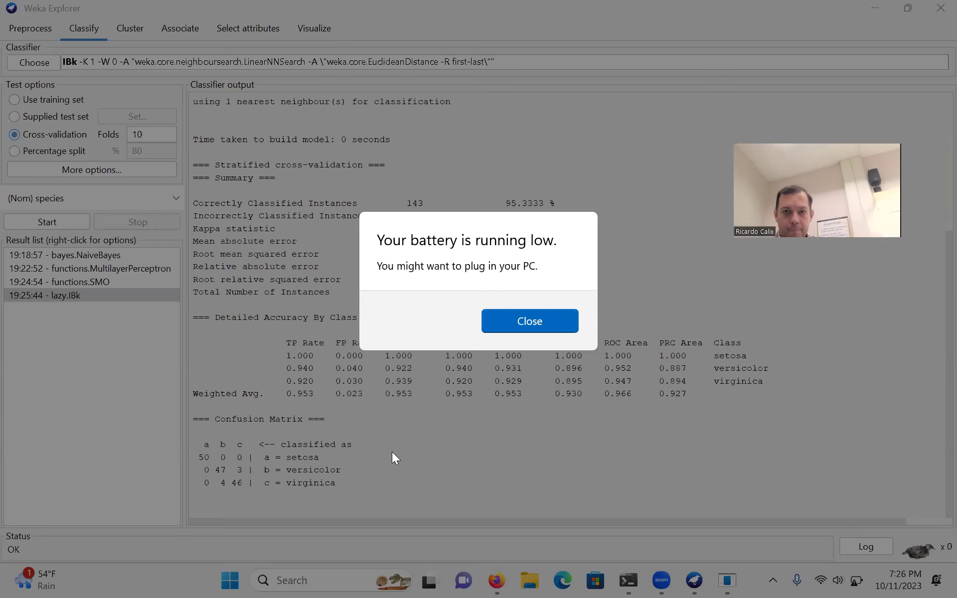
{"action": "key", "text": "Return"}
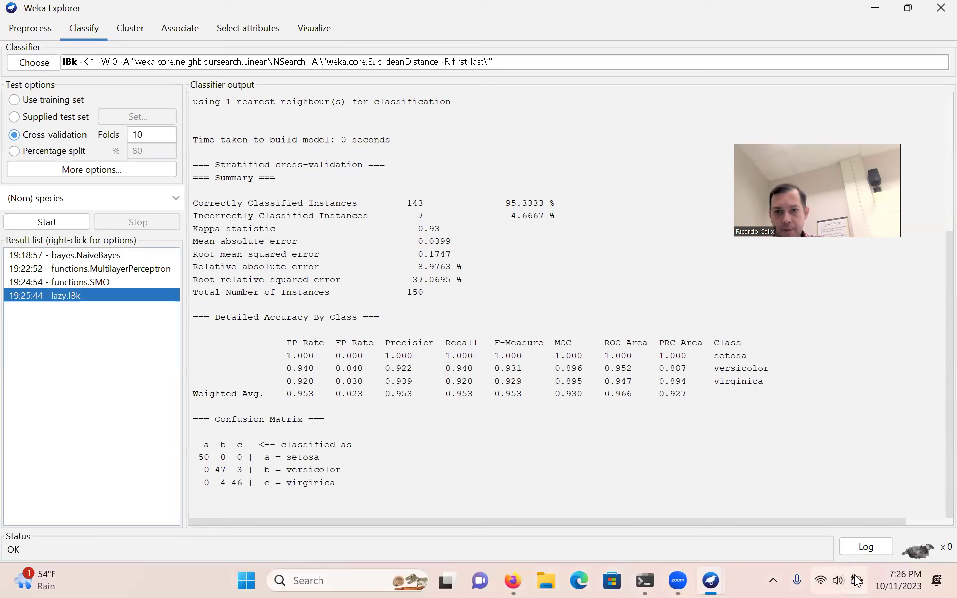
{"action": "mouse_move", "coordinate": [857, 581]}
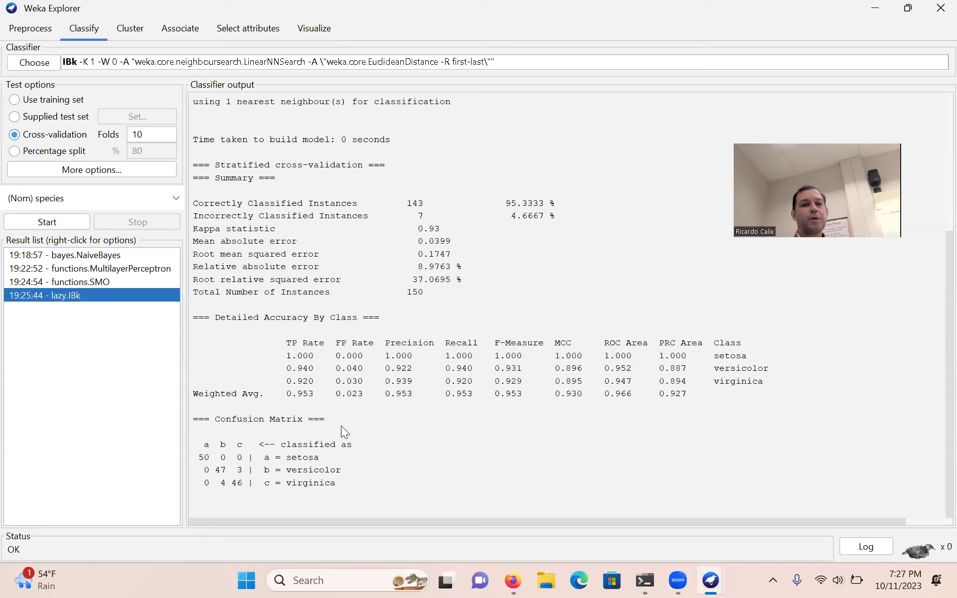
Step: Look over the meta, misc and rules classifier groups, and run the J48 classifier from the trees group with 10-fold cross-validation
{"action": "left_click", "coordinate": [43, 65]}
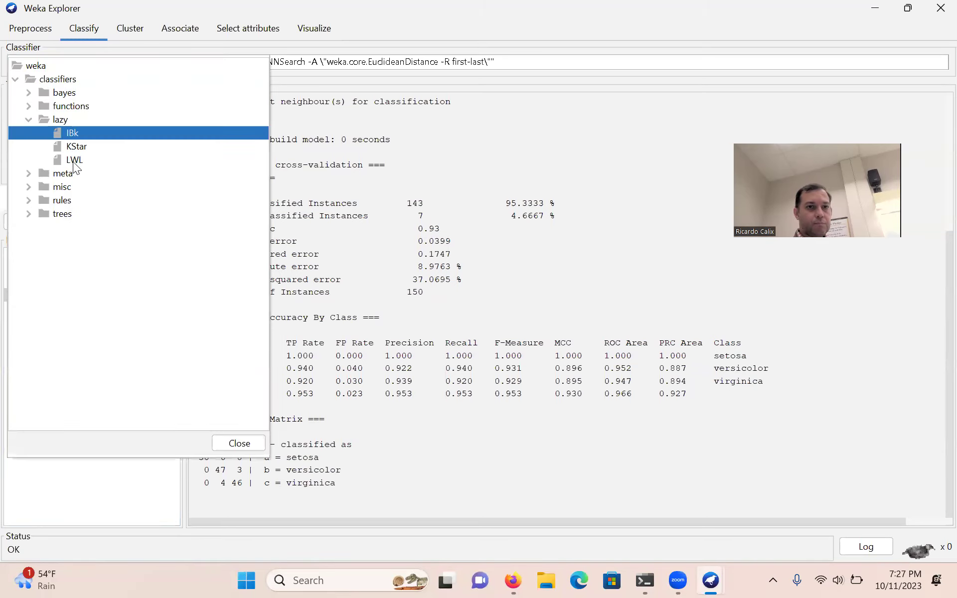
{"action": "left_click", "coordinate": [28, 121]}
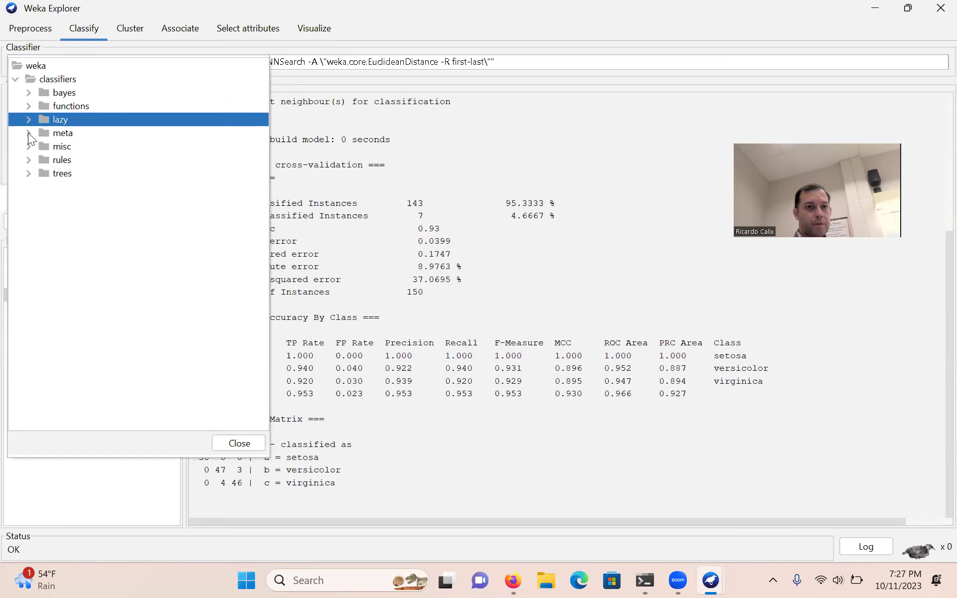
{"action": "left_click", "coordinate": [28, 134]}
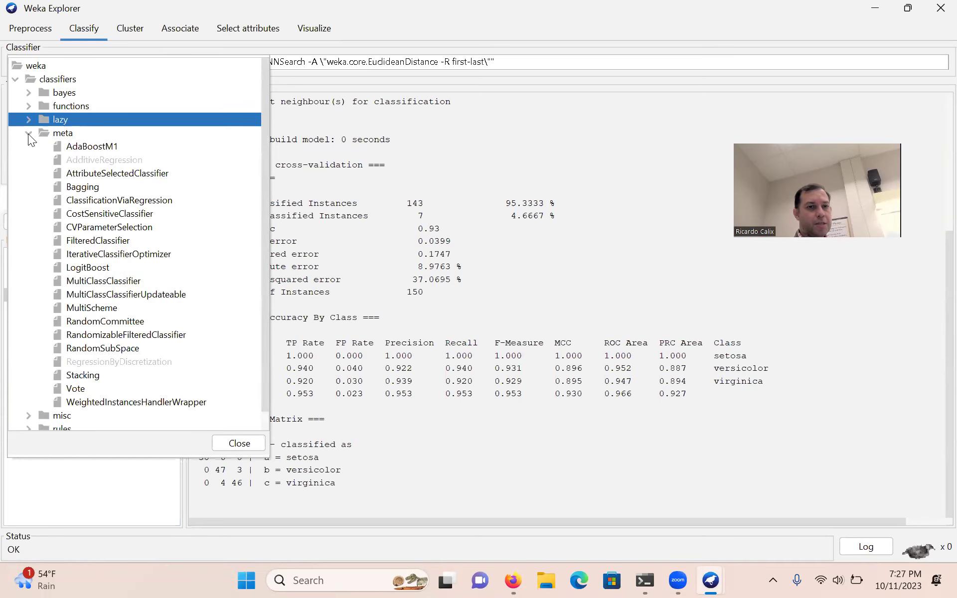
{"action": "left_click", "coordinate": [28, 133]}
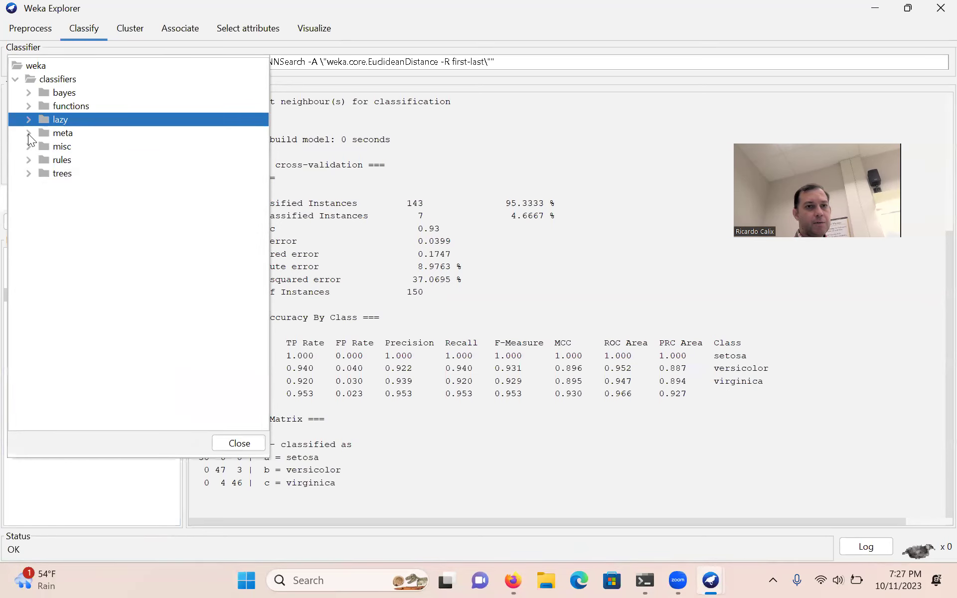
{"action": "left_click", "coordinate": [29, 147]}
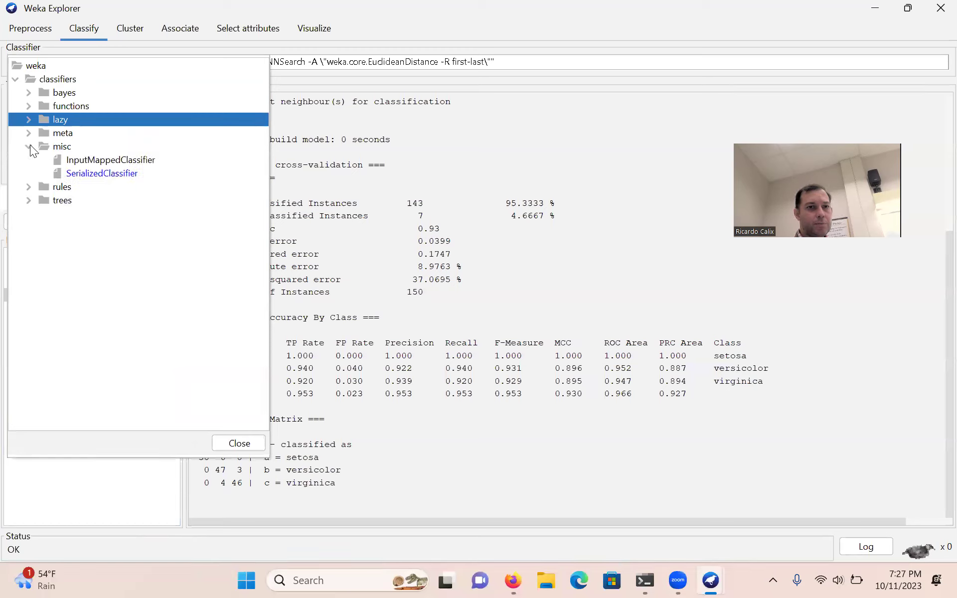
{"action": "left_click", "coordinate": [30, 146]}
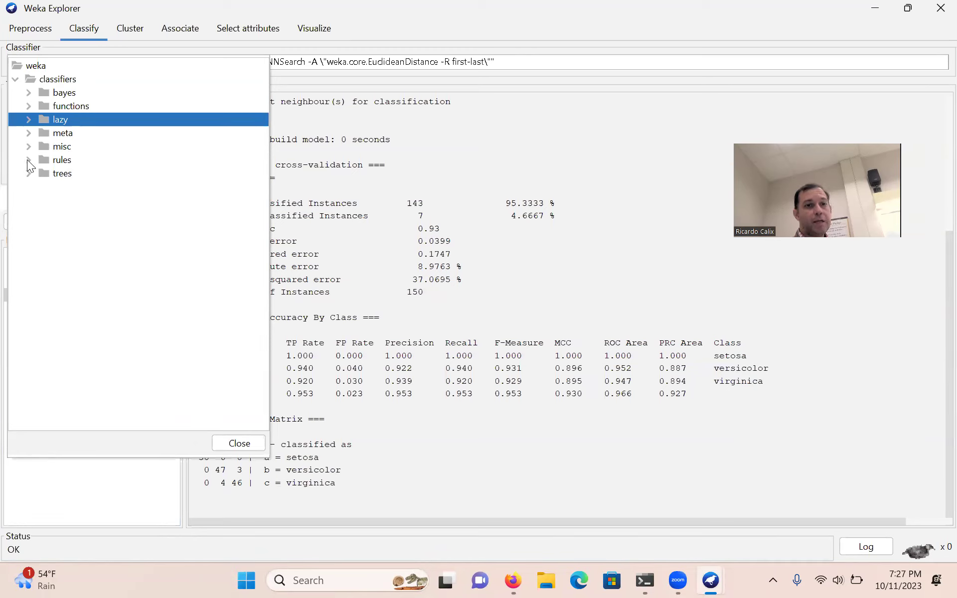
{"action": "left_click", "coordinate": [29, 161]}
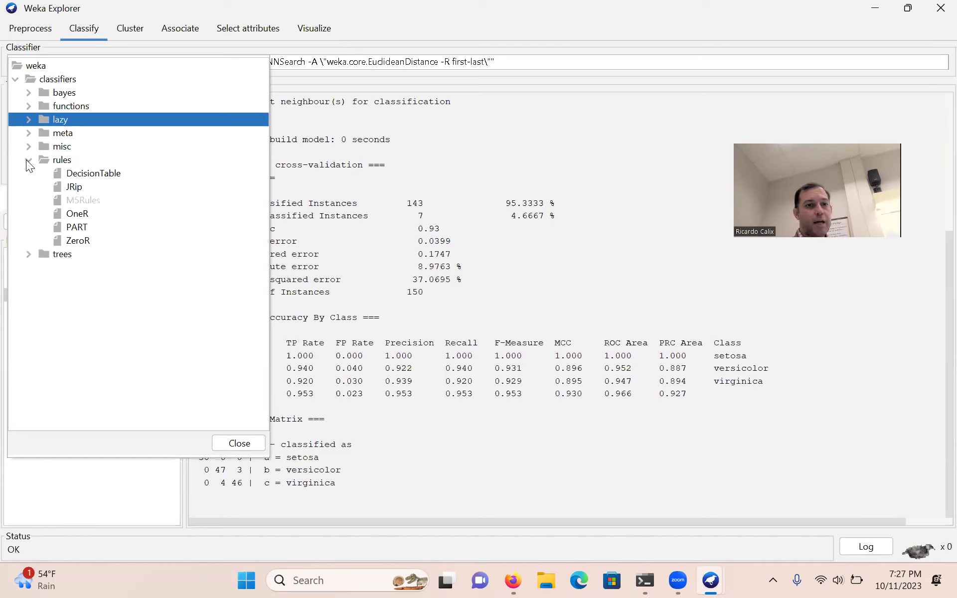
{"action": "left_click", "coordinate": [28, 161]}
{"action": "left_click", "coordinate": [29, 174]}
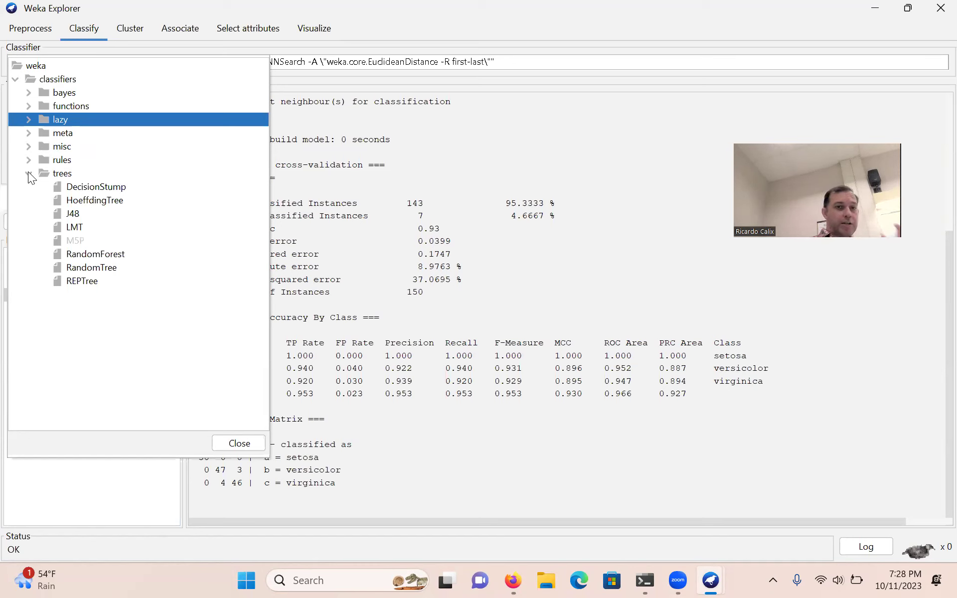
{"action": "left_click", "coordinate": [73, 214]}
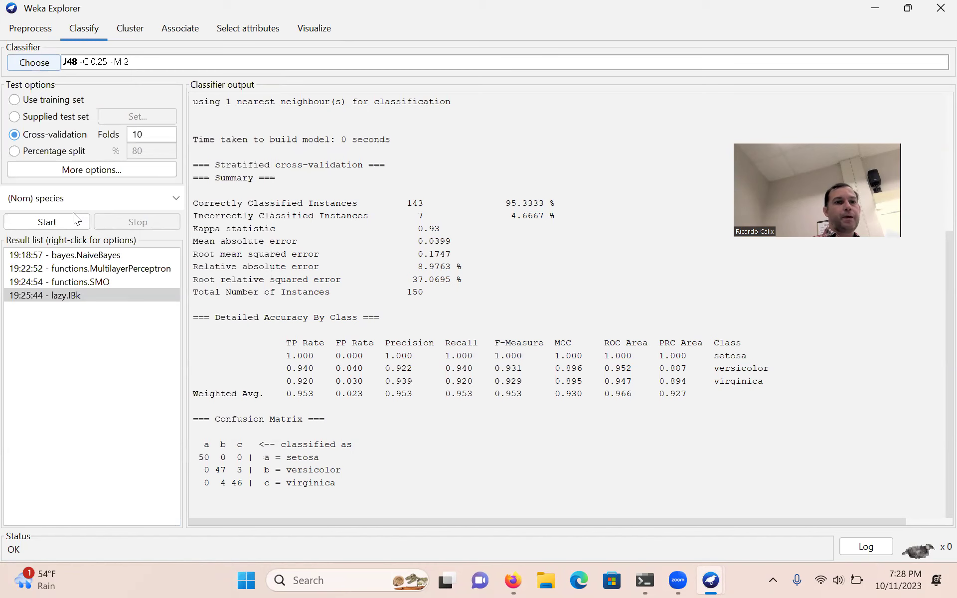
{"action": "left_click", "coordinate": [58, 223]}
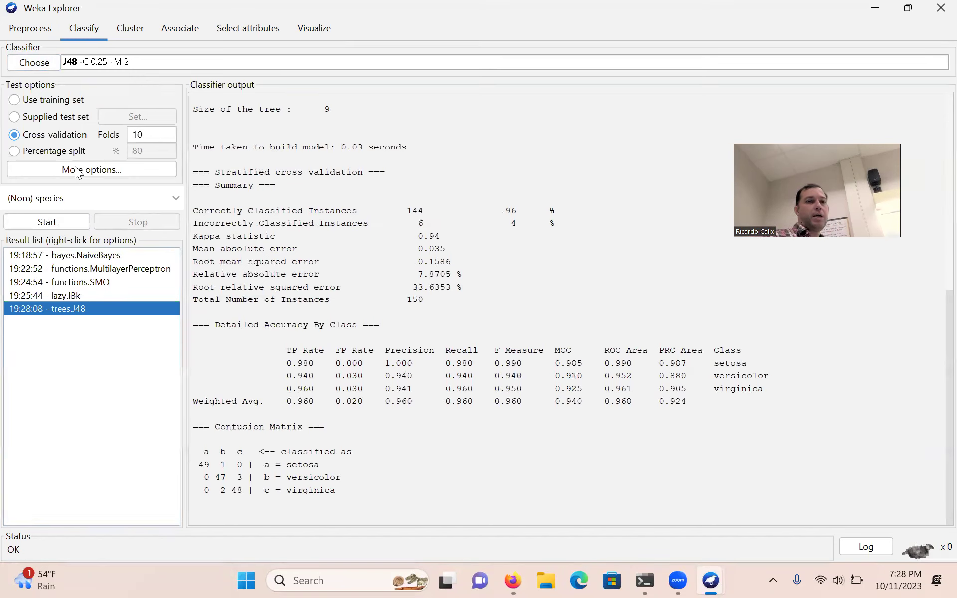
Step: Run the RandomForest classifier with 10-fold cross-validation, and reopen the earlier MultilayerPerceptron result to compare the two
{"action": "left_click", "coordinate": [44, 68]}
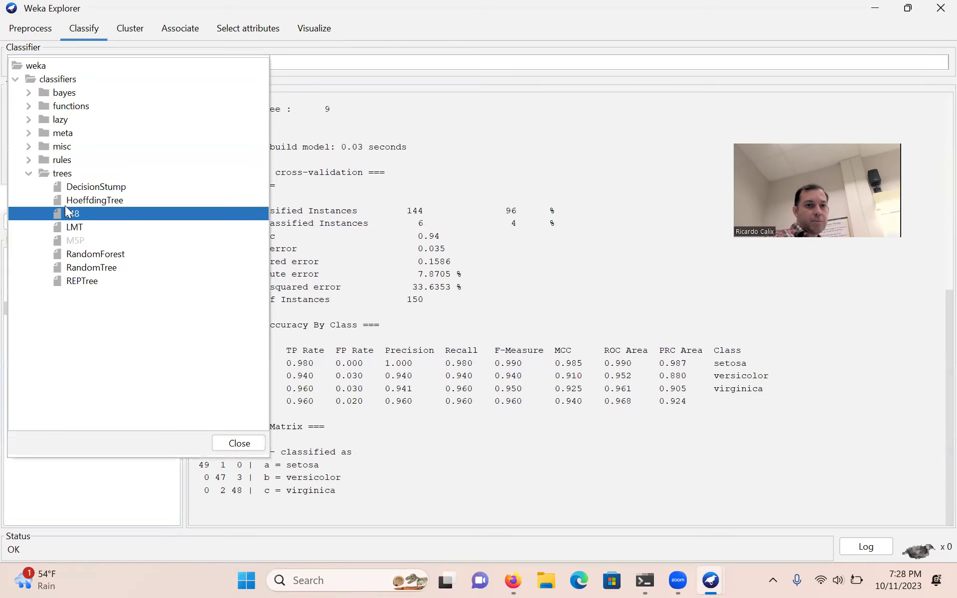
{"action": "left_click", "coordinate": [85, 255]}
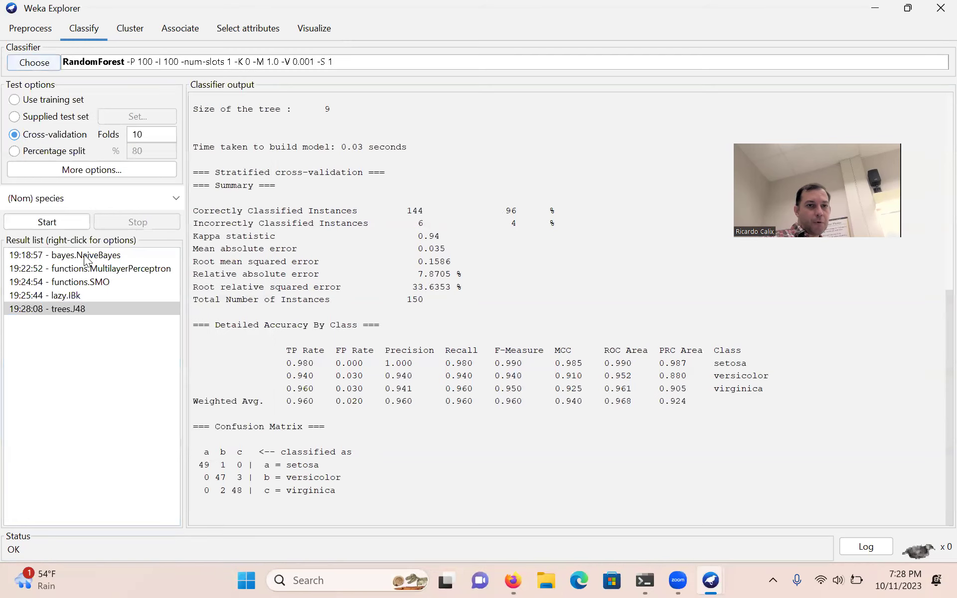
{"action": "left_click", "coordinate": [44, 224]}
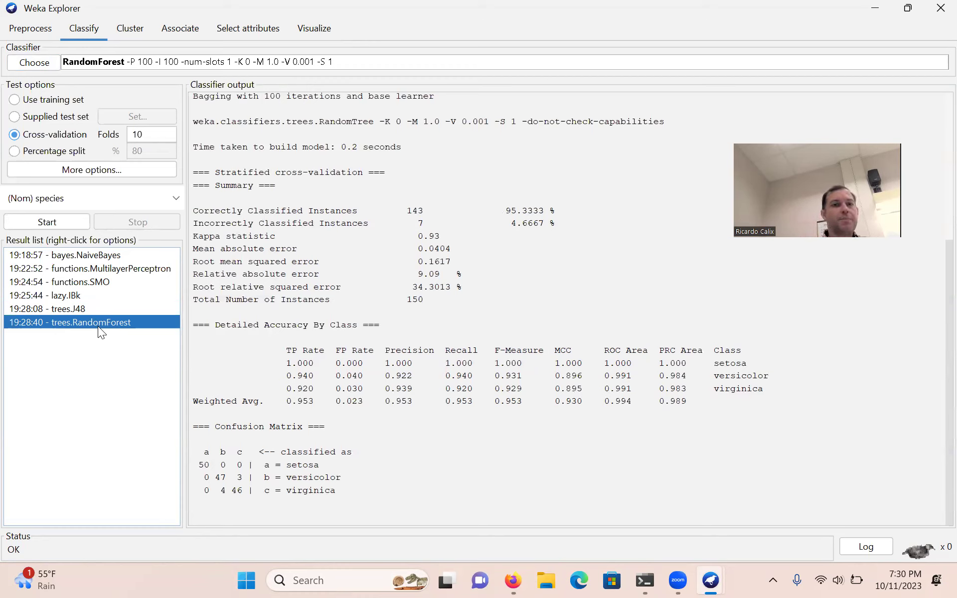
{"action": "left_click", "coordinate": [105, 269]}
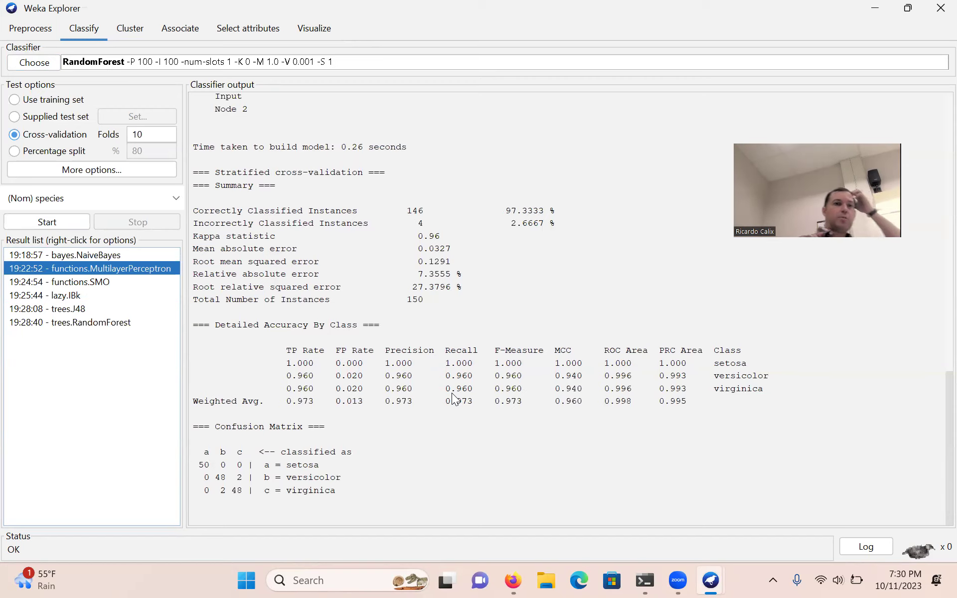
Step: Set up attribute selection with the Ranker search method and the InfoGainAttributeEval evaluator, and look over the alternative evaluators
{"action": "left_click", "coordinate": [30, 28]}
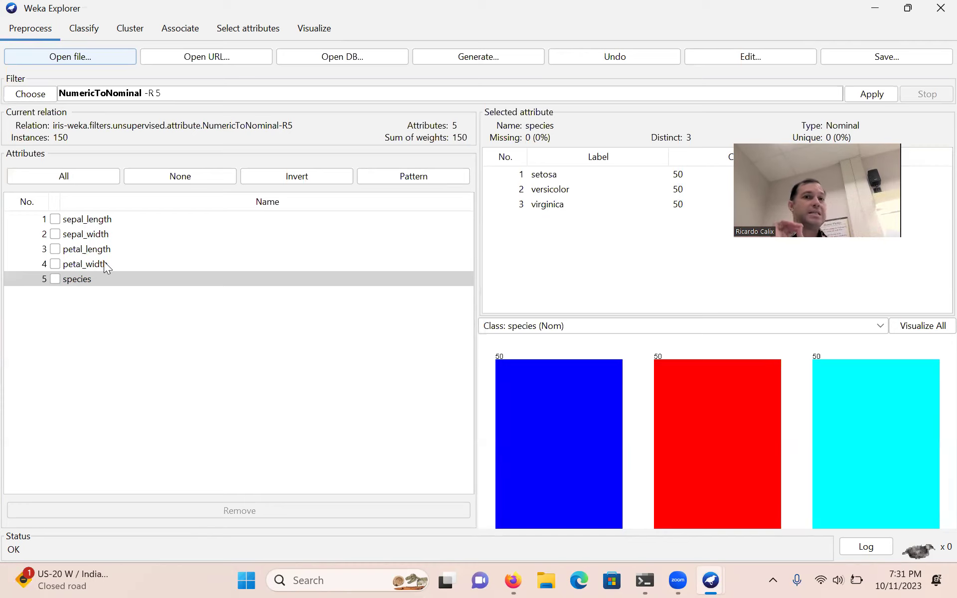
{"action": "left_click", "coordinate": [249, 29]}
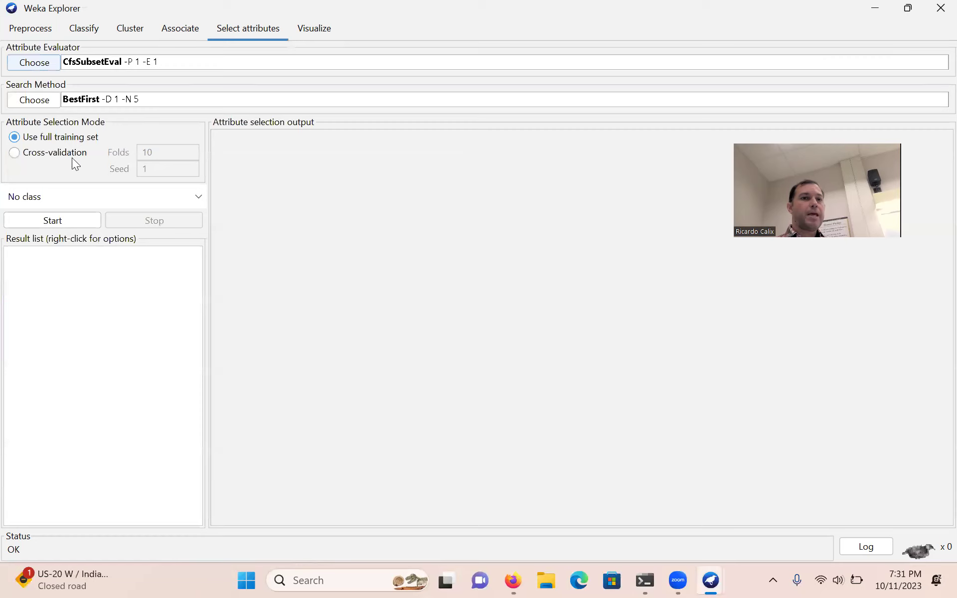
{"action": "left_click", "coordinate": [36, 101]}
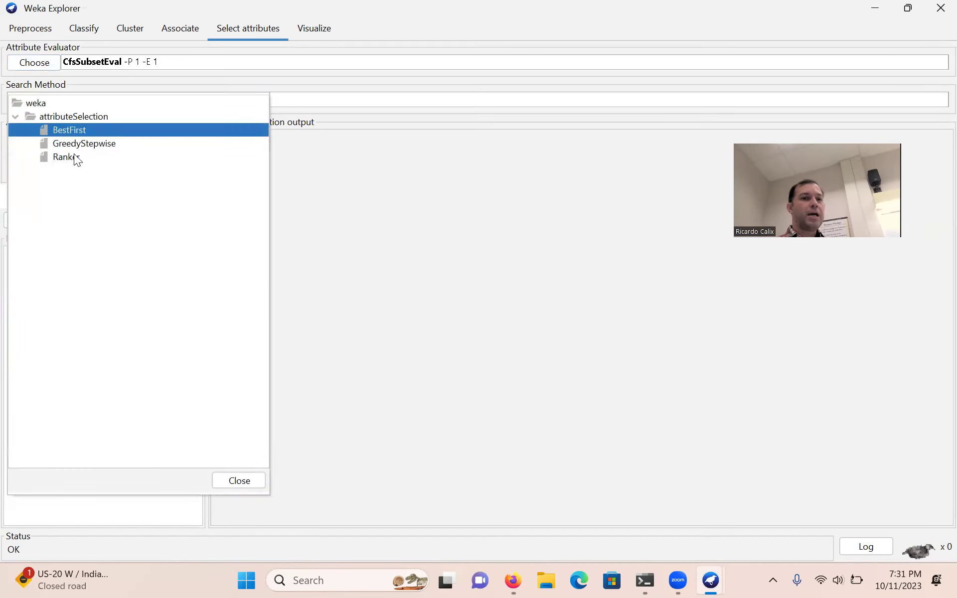
{"action": "mouse_move", "coordinate": [68, 164]}
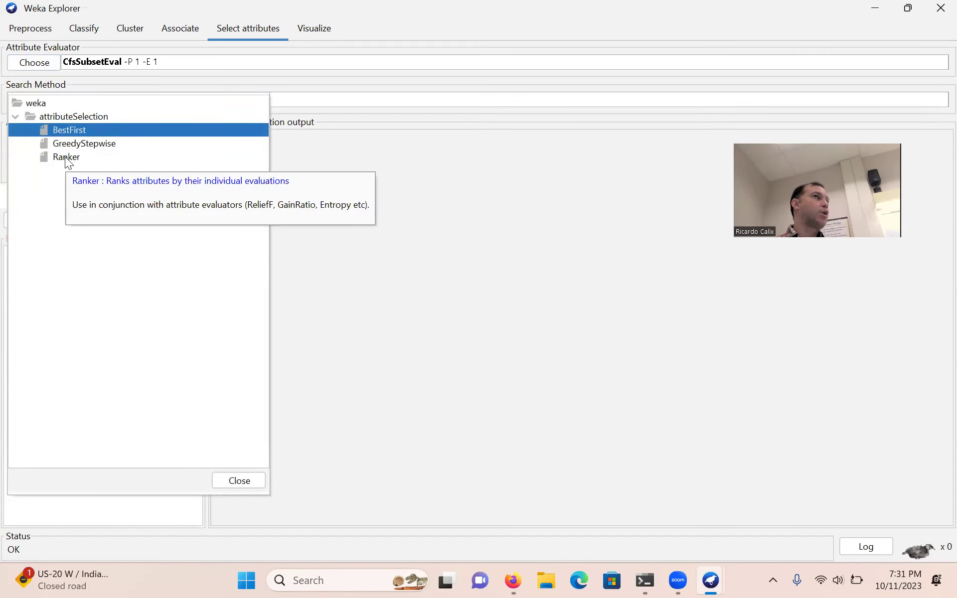
{"action": "left_click", "coordinate": [66, 157]}
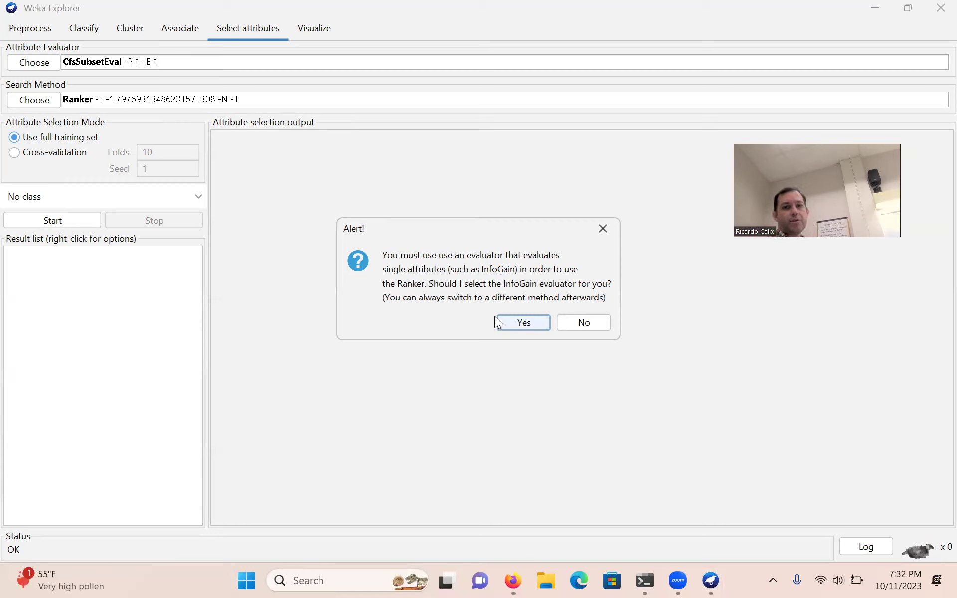
{"action": "left_click", "coordinate": [520, 319]}
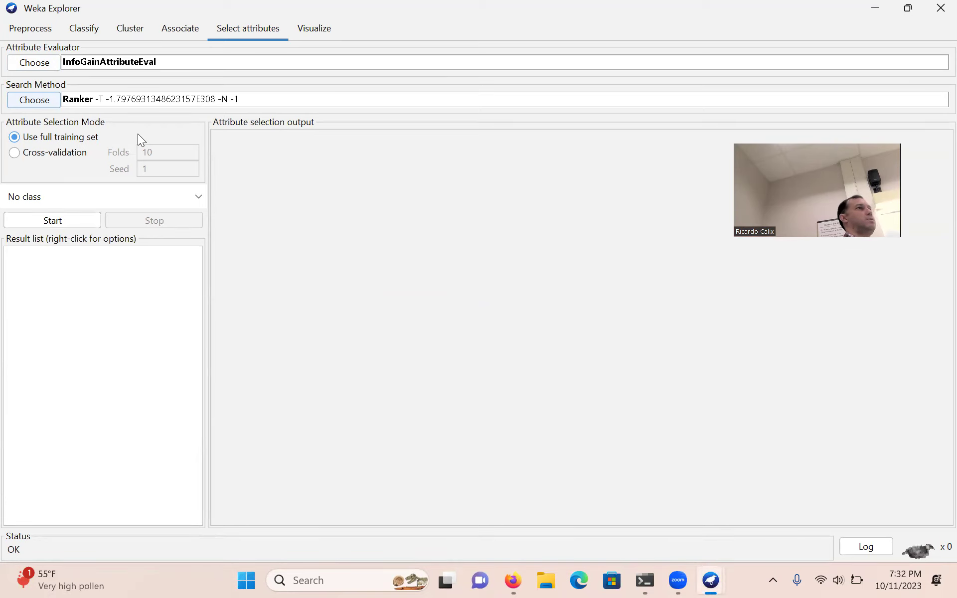
{"action": "left_click", "coordinate": [40, 61]}
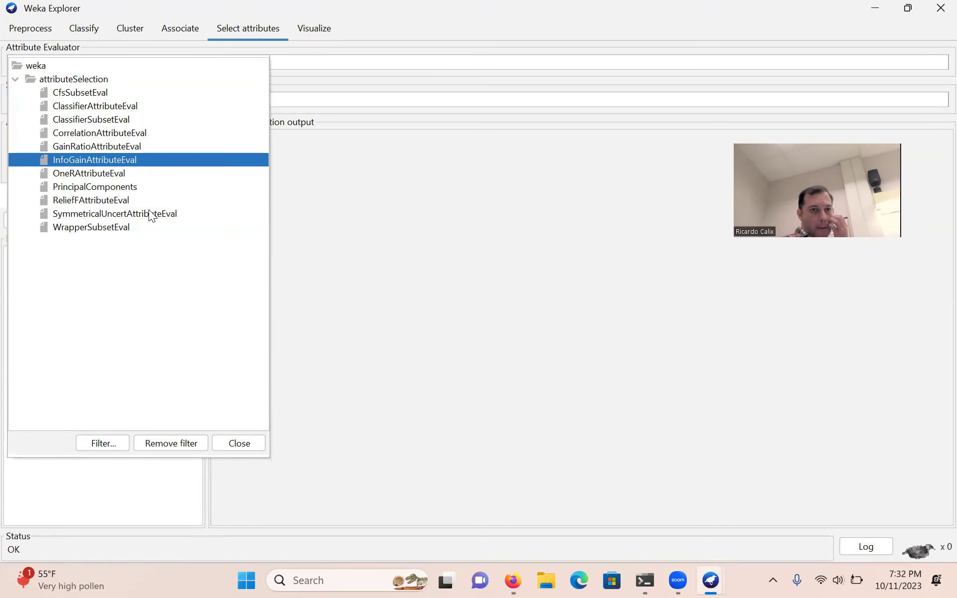
{"action": "mouse_move", "coordinate": [149, 214]}
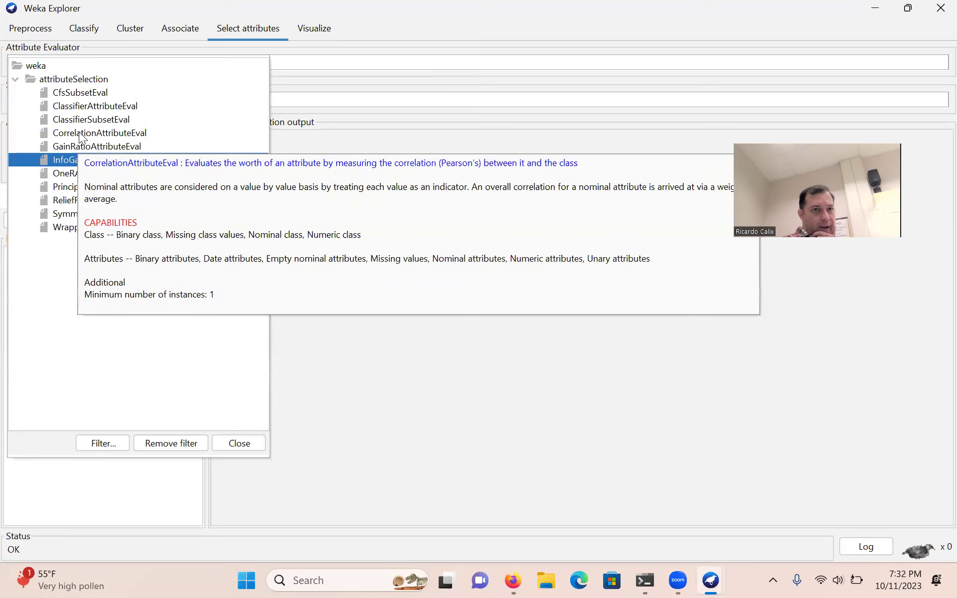
{"action": "mouse_move", "coordinate": [83, 100]}
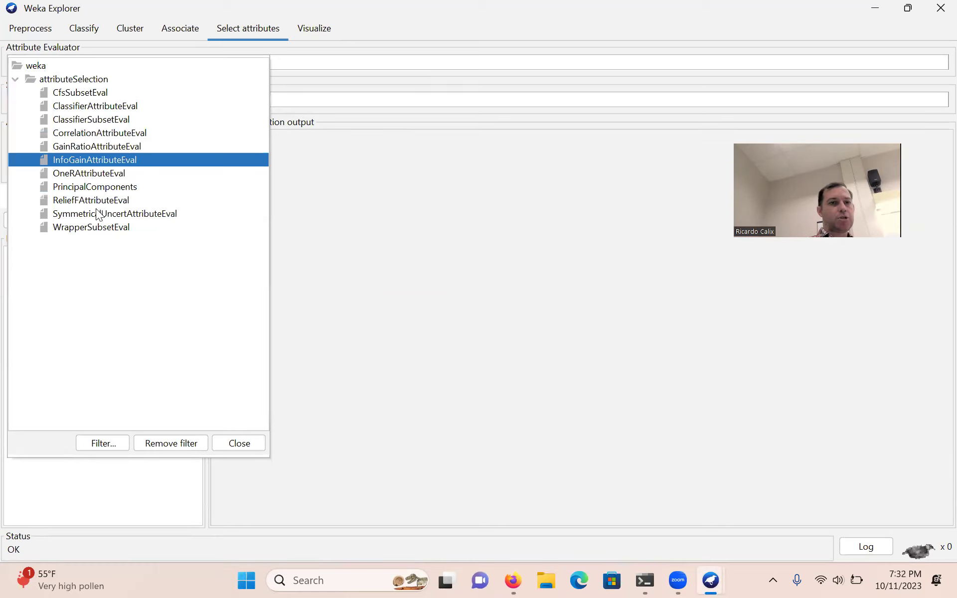
{"action": "left_click", "coordinate": [239, 443]}
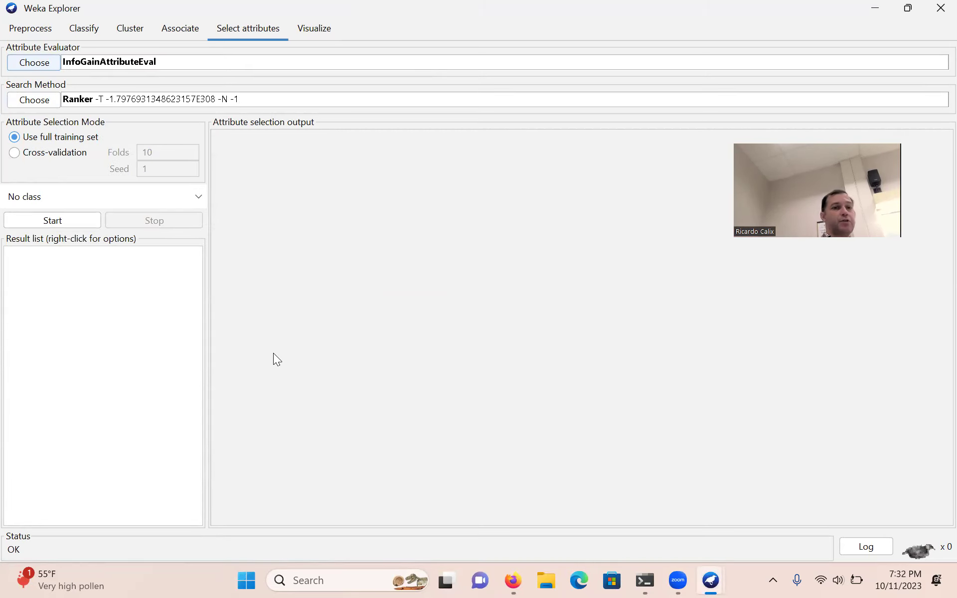
Step: Run the attribute ranking with species as the class, using 10-fold cross-validation with seed 1
{"action": "left_click", "coordinate": [196, 197]}
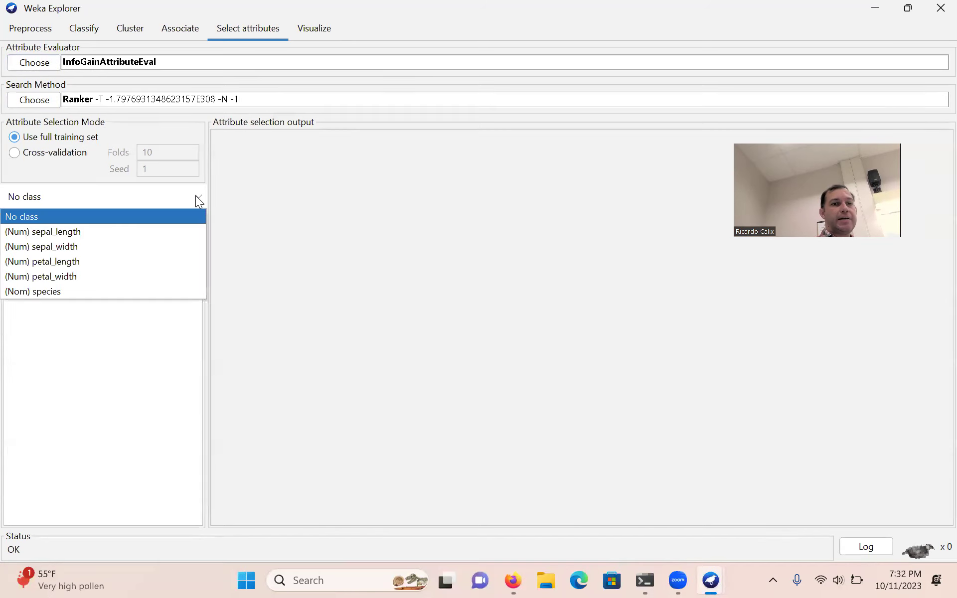
{"action": "left_click", "coordinate": [50, 295]}
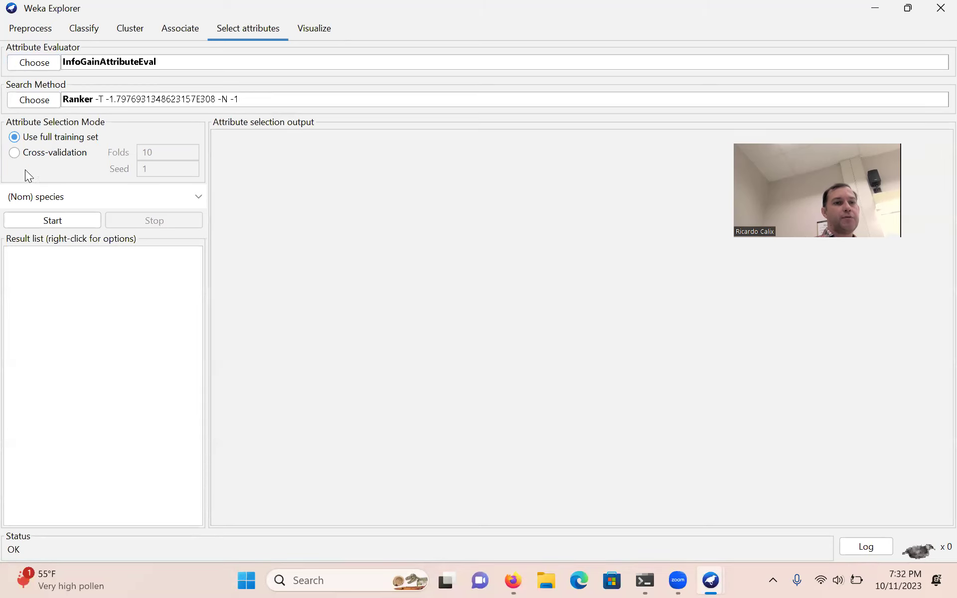
{"action": "left_click", "coordinate": [15, 154]}
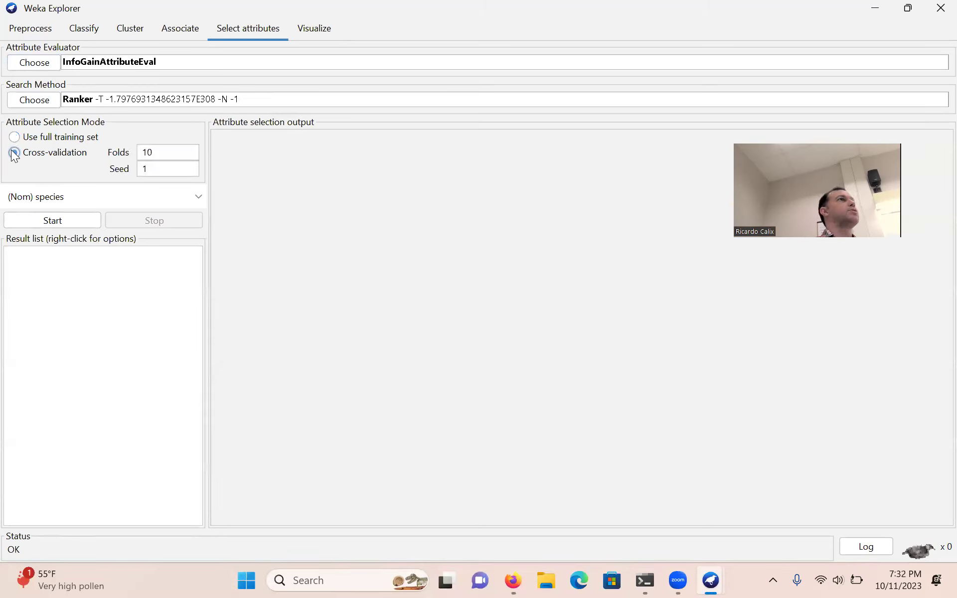
{"action": "left_click", "coordinate": [51, 219]}
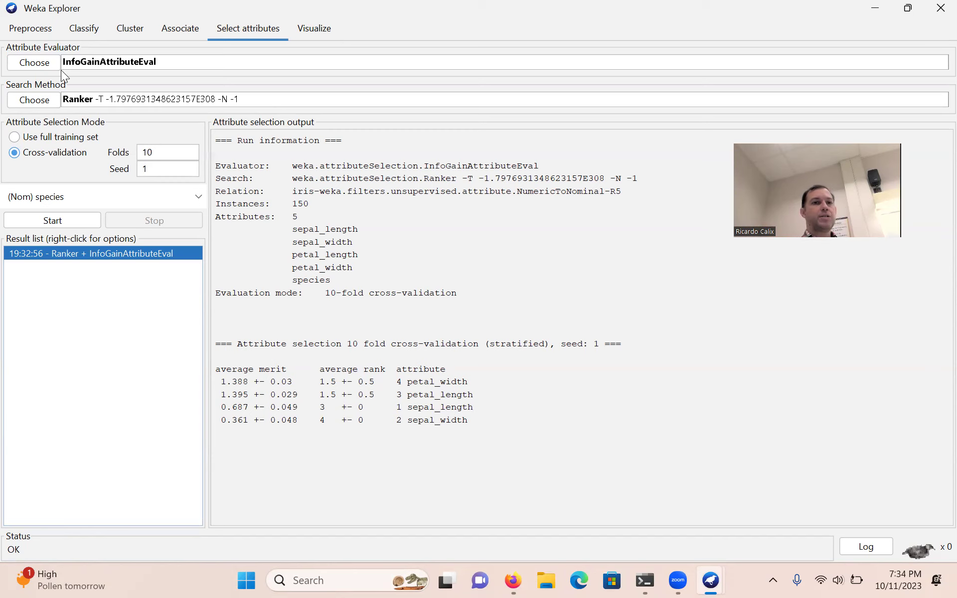
Step: Remove the sepal_width attribute from the iris dataset in preprocessing
{"action": "left_click", "coordinate": [31, 29]}
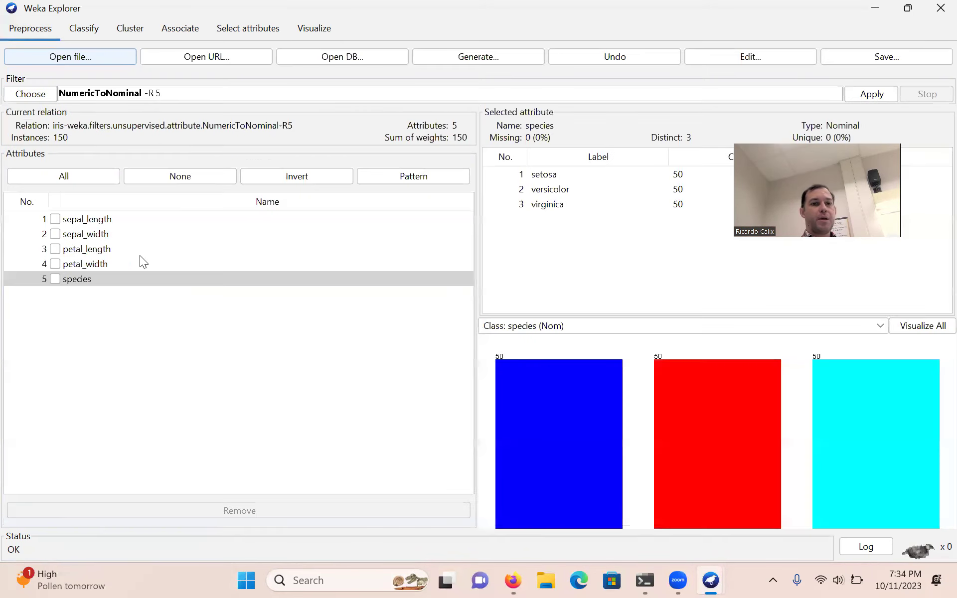
{"action": "left_click", "coordinate": [55, 235]}
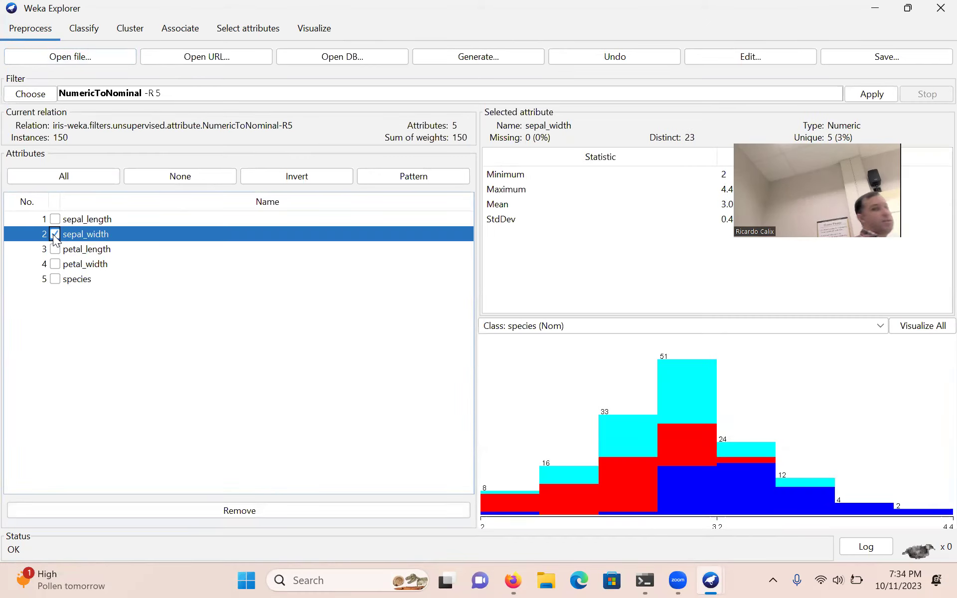
{"action": "left_click", "coordinate": [235, 510]}
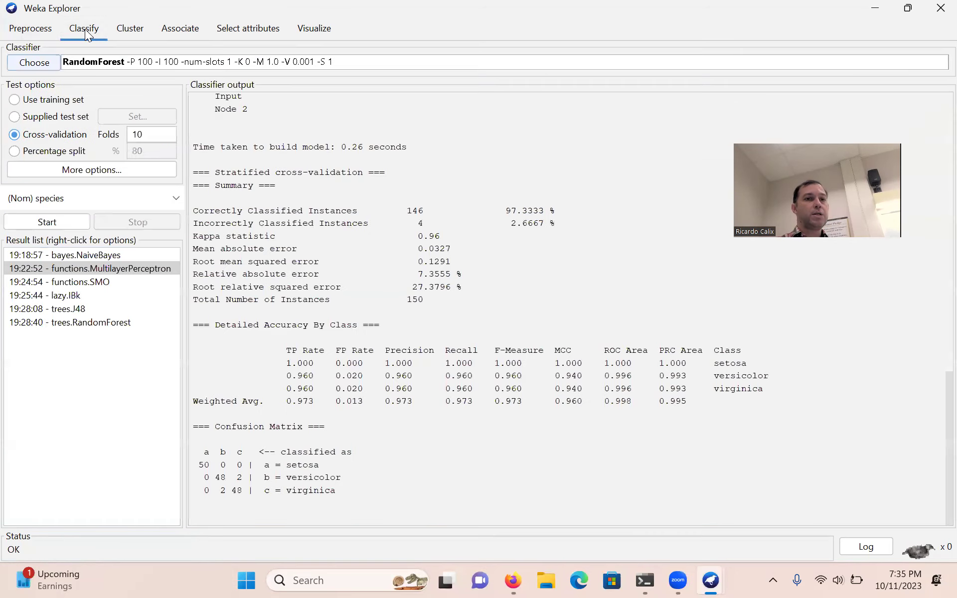
Step: Switch the classifier to NaiveBayes from the bayes group and run it on the reduced dataset with 10-fold cross-validation
{"action": "left_click", "coordinate": [85, 31]}
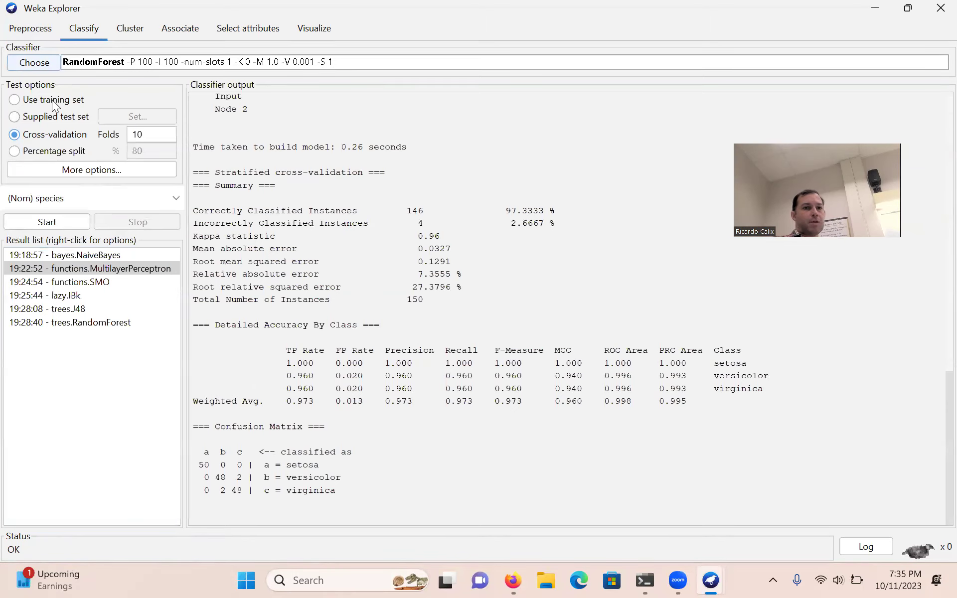
{"action": "left_click", "coordinate": [52, 62]}
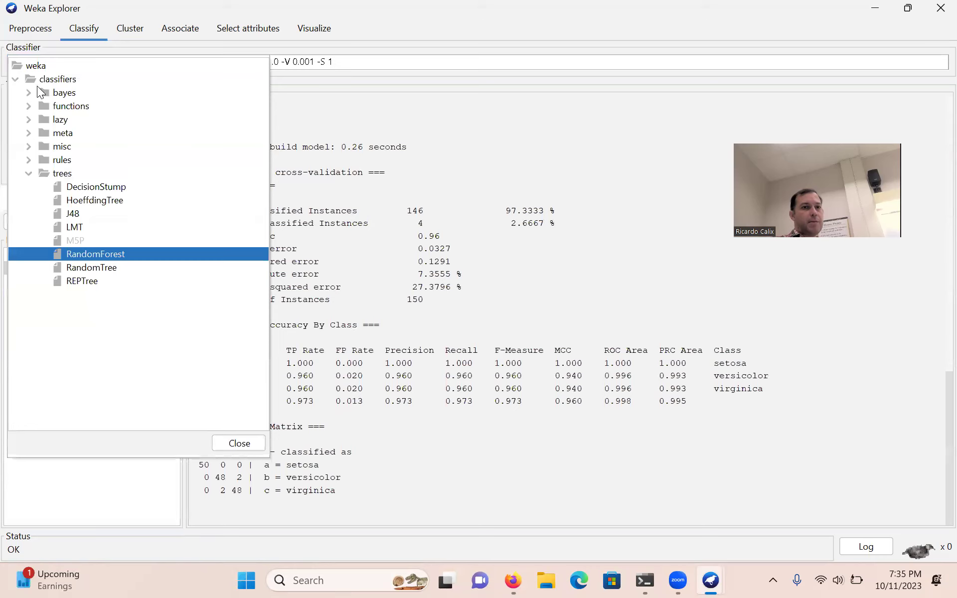
{"action": "left_click", "coordinate": [28, 173]}
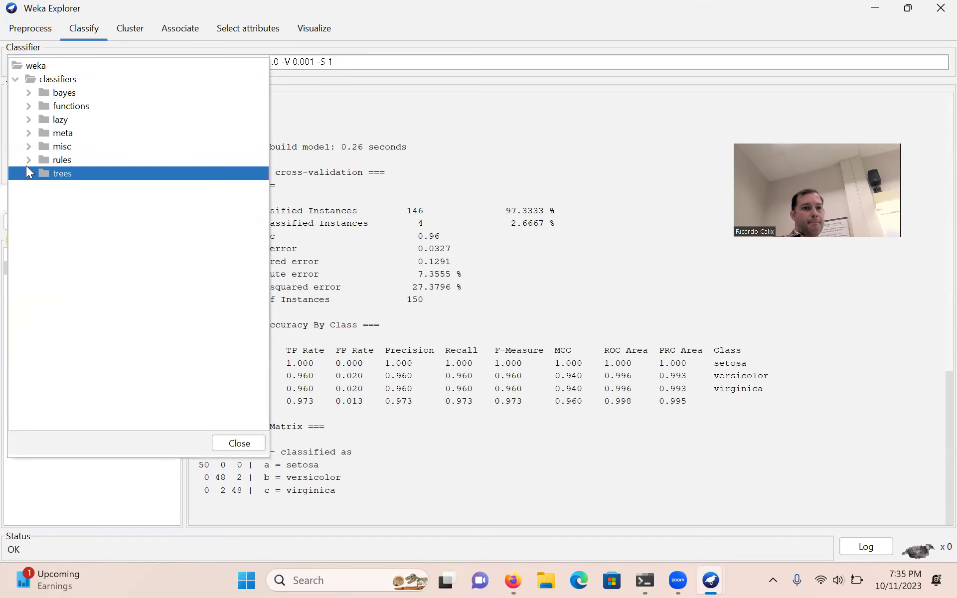
{"action": "left_click", "coordinate": [28, 93]}
{"action": "left_click", "coordinate": [81, 119]}
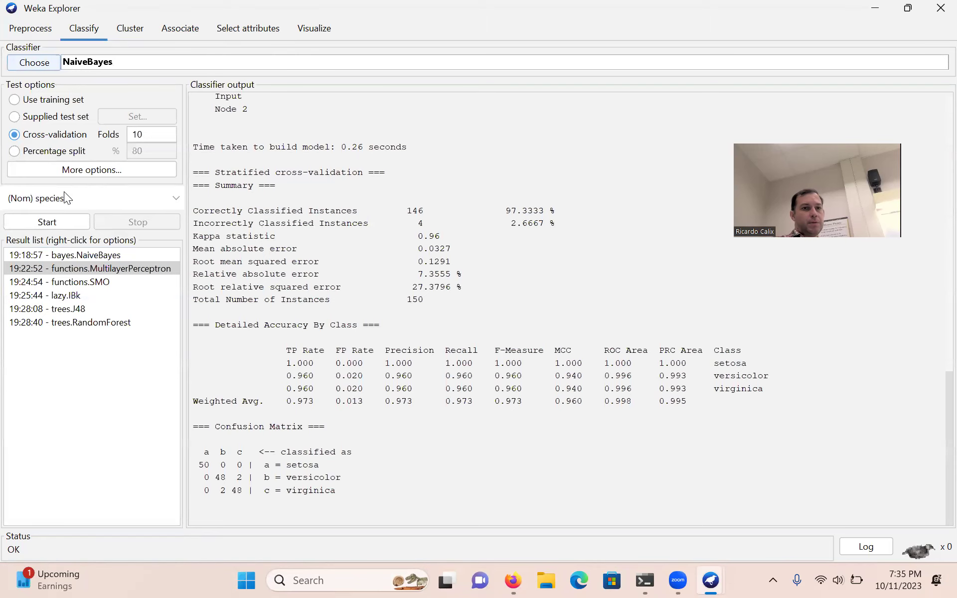
{"action": "left_click", "coordinate": [66, 222]}
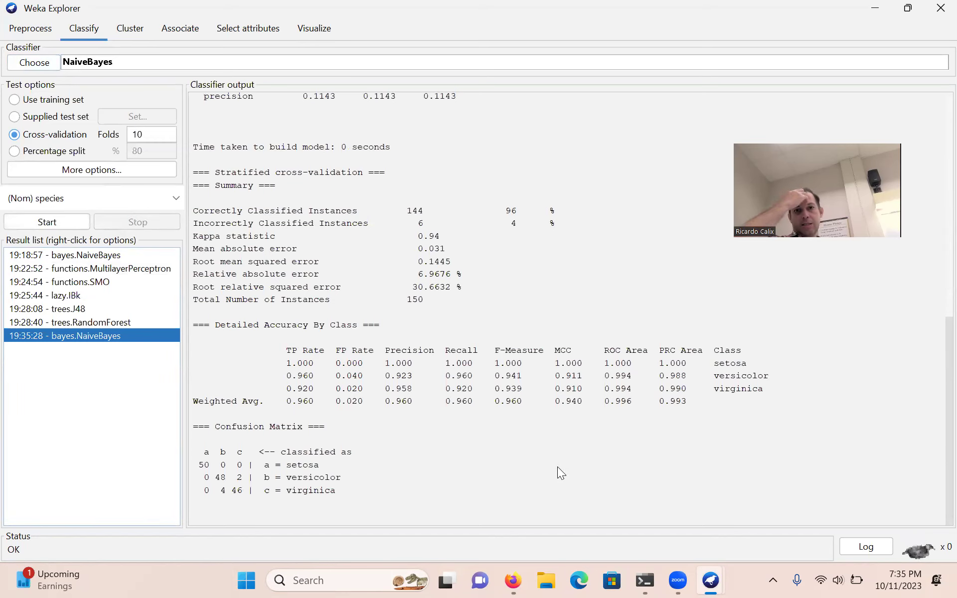
Step: Examine the new NaiveBayes output, checking the list of attributes used, the per-class statistics and the cross-validation summary
{"action": "scroll", "coordinate": [373, 324], "scroll_direction": "up", "scroll_amount": 5}
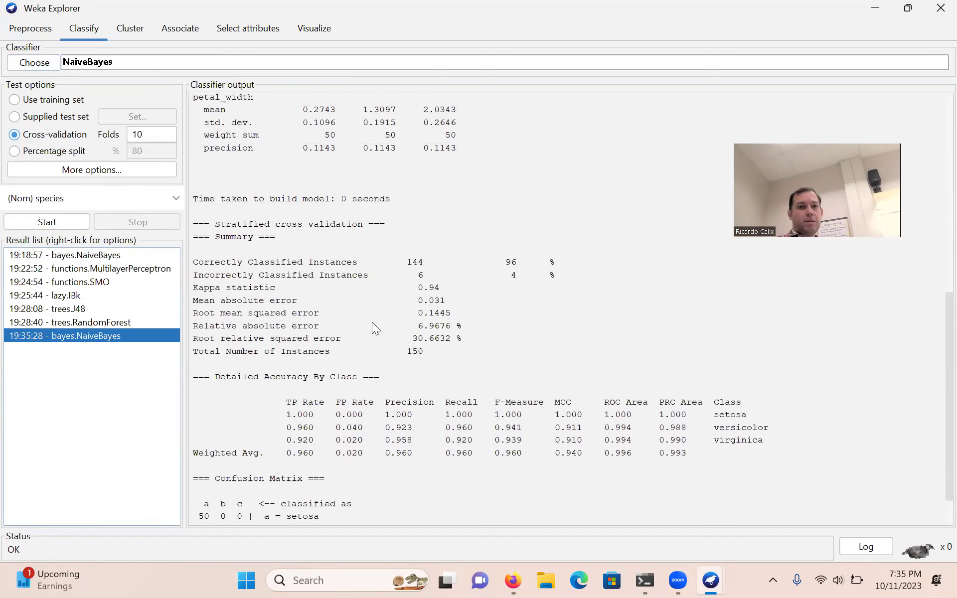
{"action": "scroll", "coordinate": [376, 329], "scroll_direction": "up", "scroll_amount": 5}
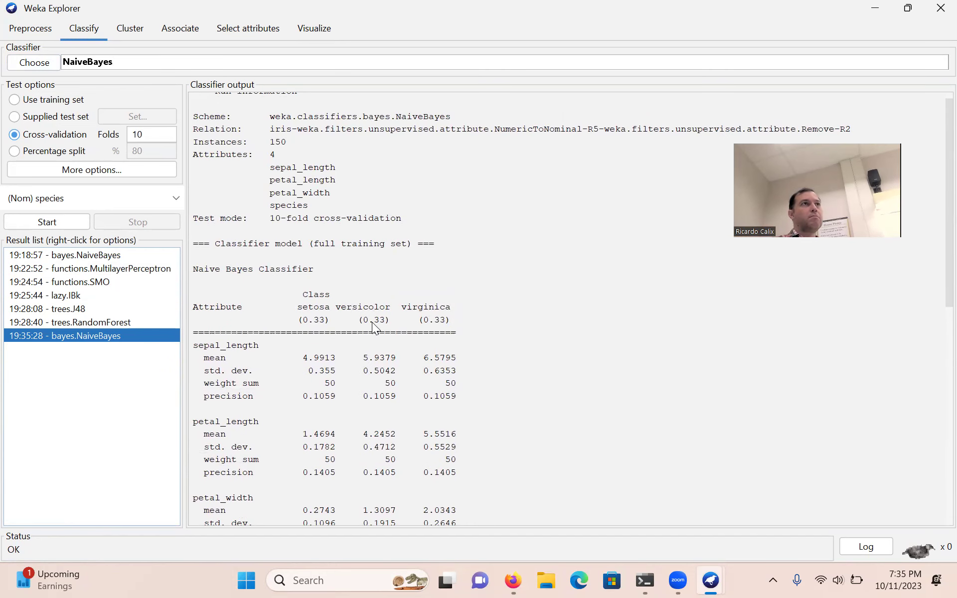
{"action": "scroll", "coordinate": [374, 327], "scroll_direction": "up", "scroll_amount": 1}
{"action": "scroll", "coordinate": [372, 322], "scroll_direction": "down", "scroll_amount": 5}
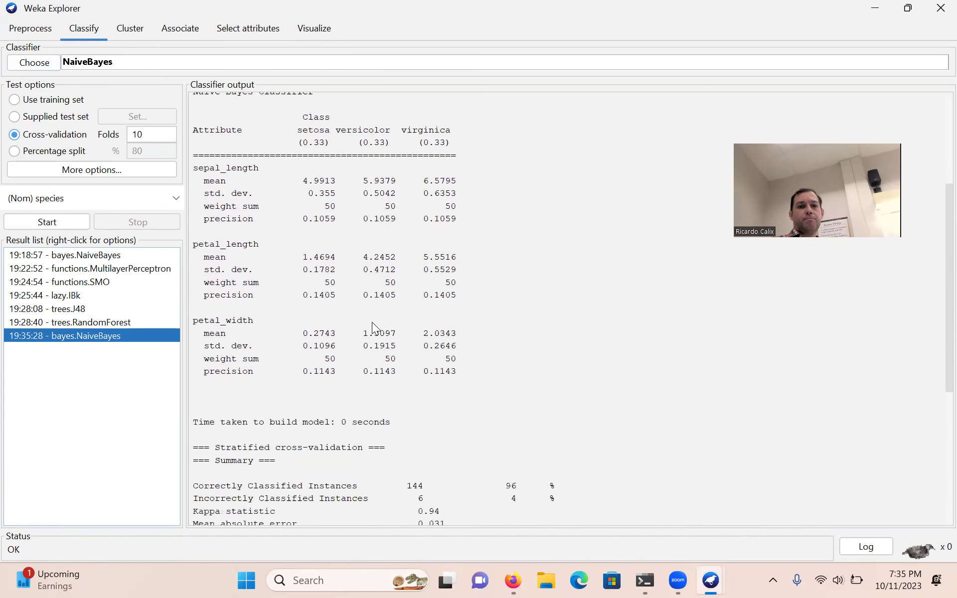
{"action": "scroll", "coordinate": [372, 322], "scroll_direction": "up", "scroll_amount": 5}
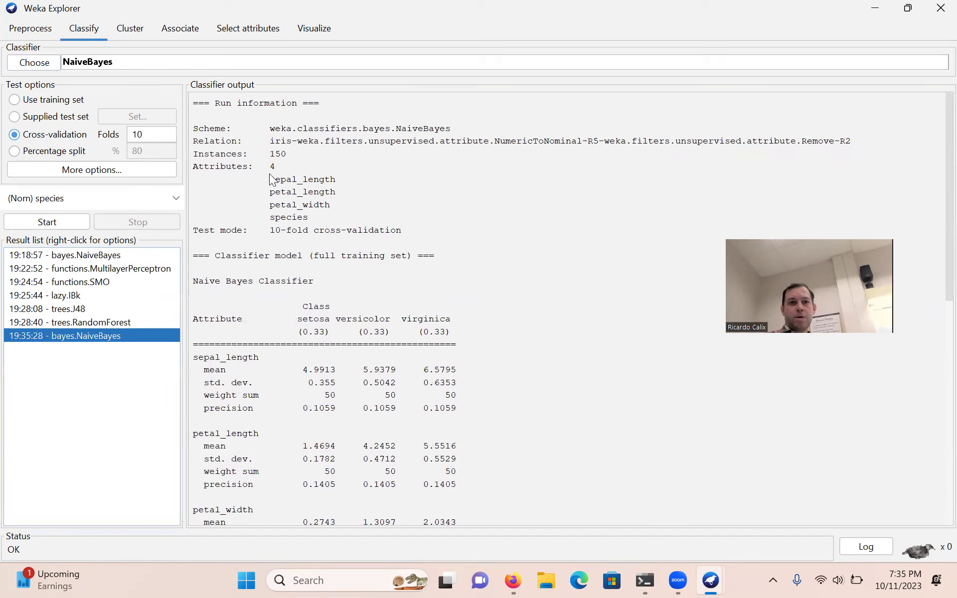
{"action": "left_click_drag", "start_coordinate": [310, 218], "coordinate": [260, 182]}
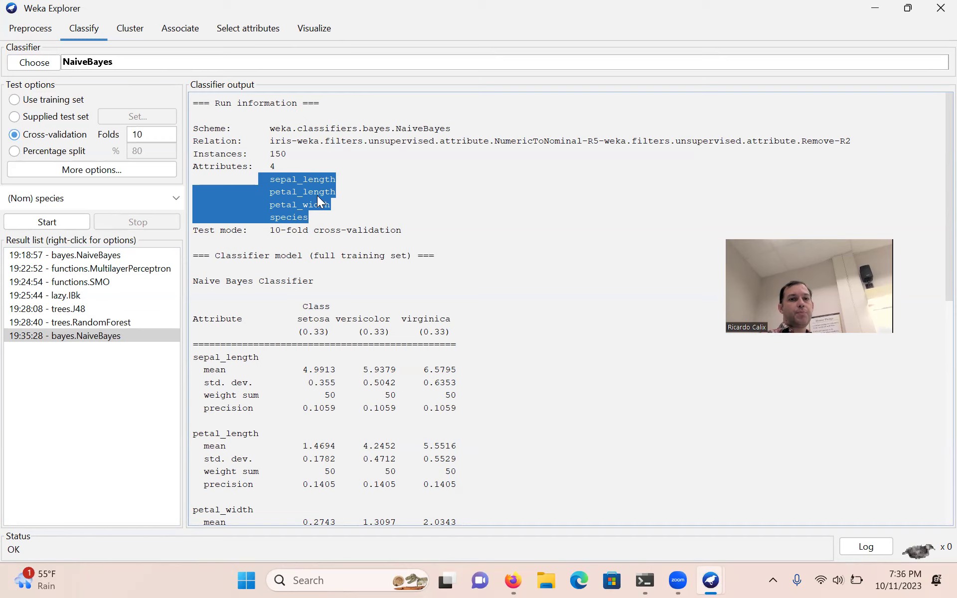
{"action": "left_click", "coordinate": [341, 210]}
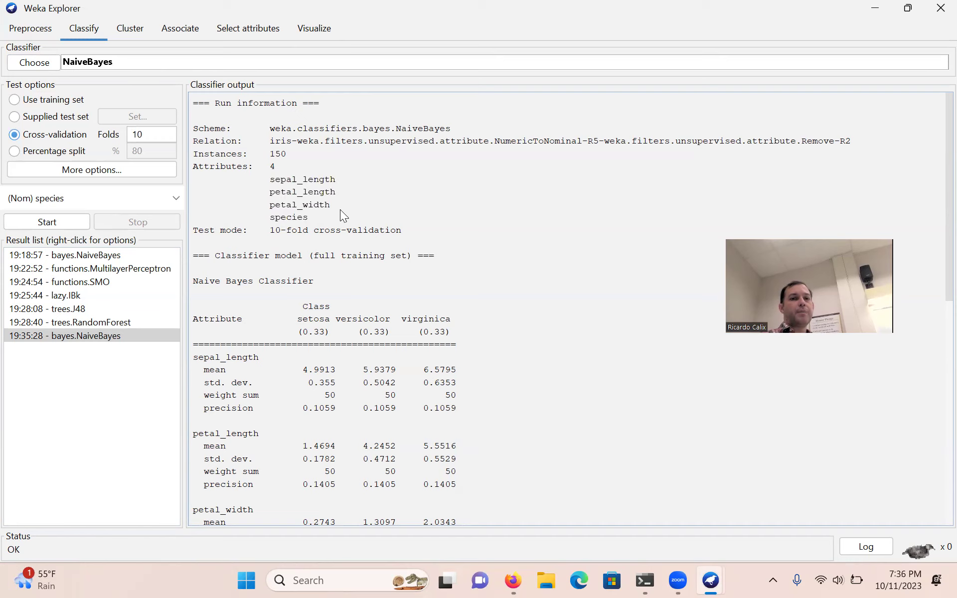
{"action": "scroll", "coordinate": [362, 222], "scroll_direction": "down", "scroll_amount": 1}
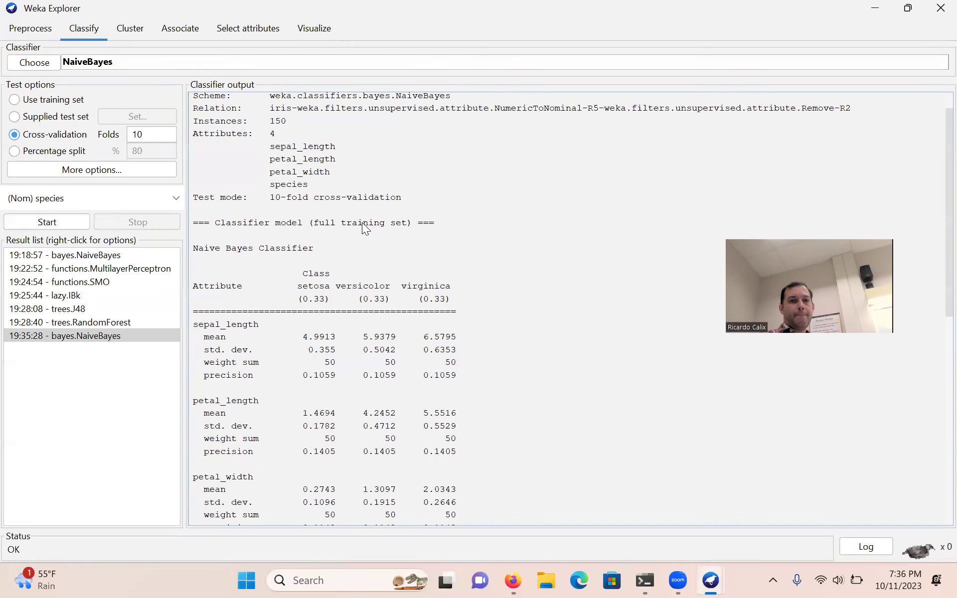
{"action": "scroll", "coordinate": [362, 223], "scroll_direction": "down", "scroll_amount": 5}
{"action": "scroll", "coordinate": [362, 223], "scroll_direction": "down", "scroll_amount": 6}
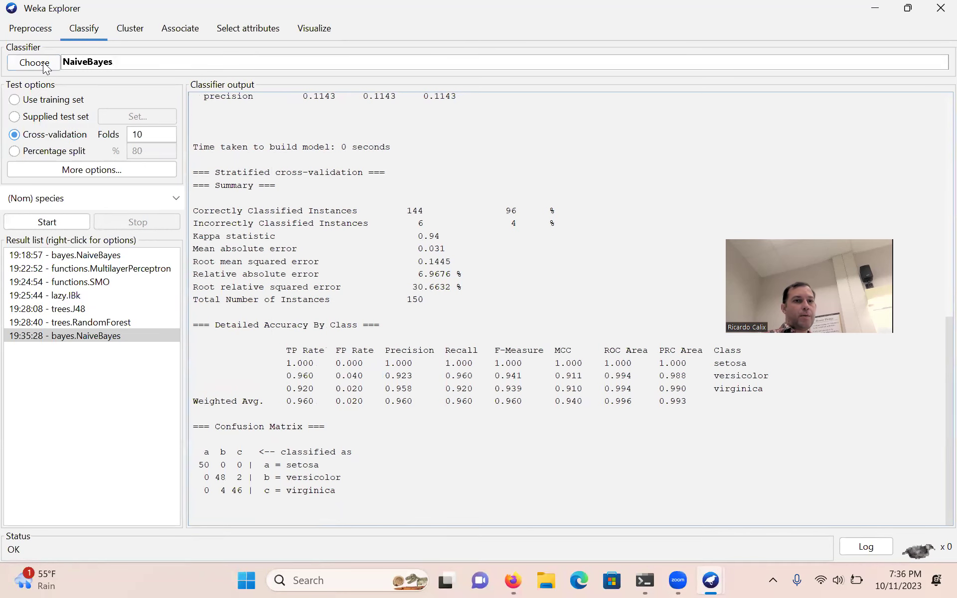
Step: Run MultilayerPerceptron from the functions group on the reduced dataset with 10-fold cross-validation, and compare it with the earlier MultilayerPerceptron result
{"action": "left_click", "coordinate": [15, 63]}
{"action": "left_click", "coordinate": [29, 93]}
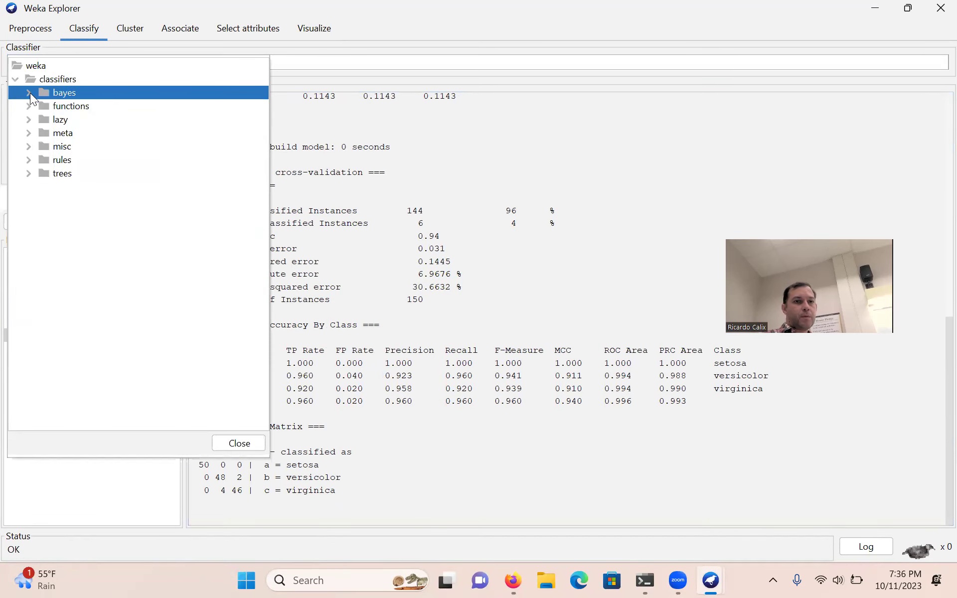
{"action": "left_click", "coordinate": [28, 106]}
{"action": "left_click", "coordinate": [75, 160]}
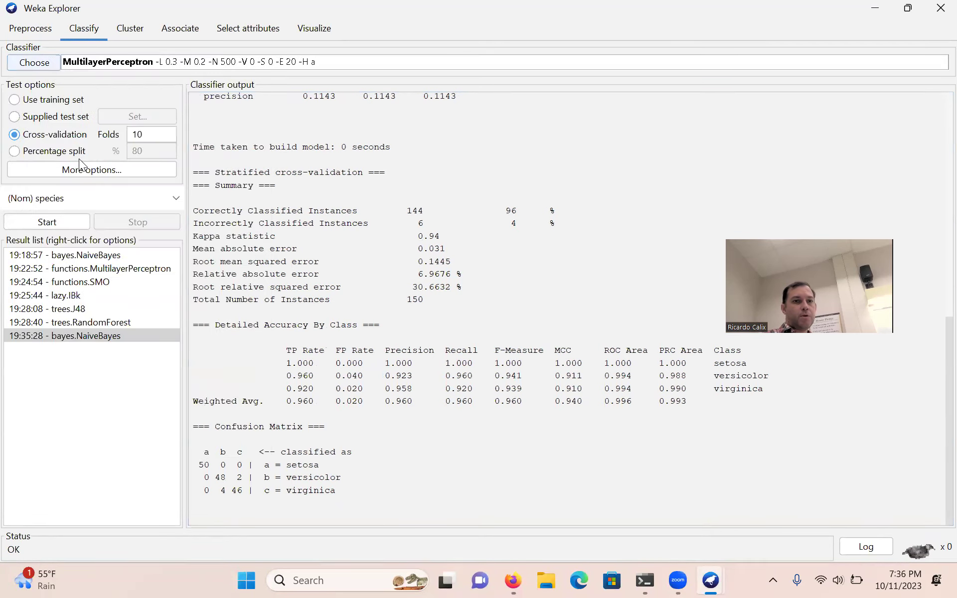
{"action": "left_click", "coordinate": [60, 221]}
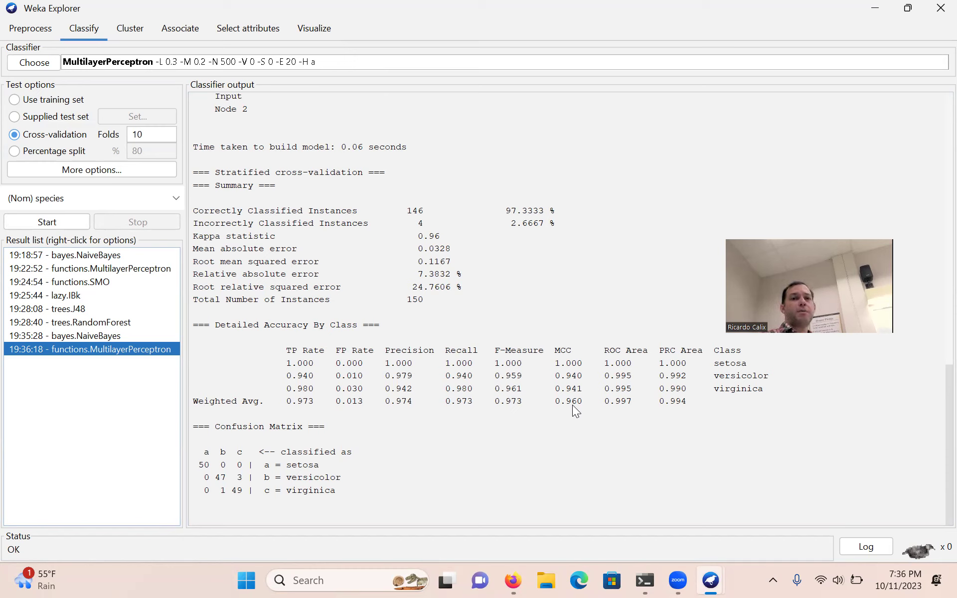
{"action": "left_click", "coordinate": [97, 272]}
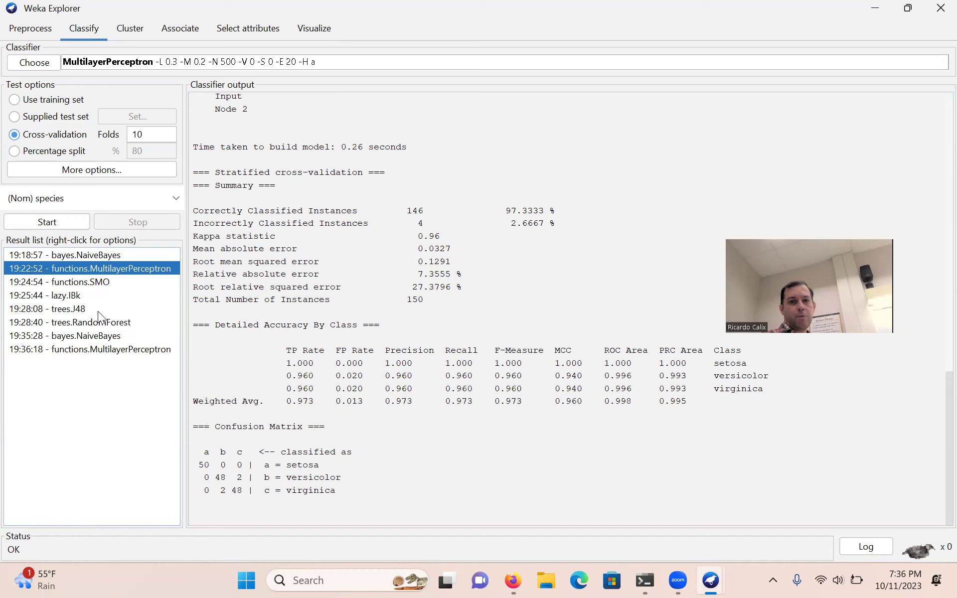
{"action": "left_click", "coordinate": [103, 349]}
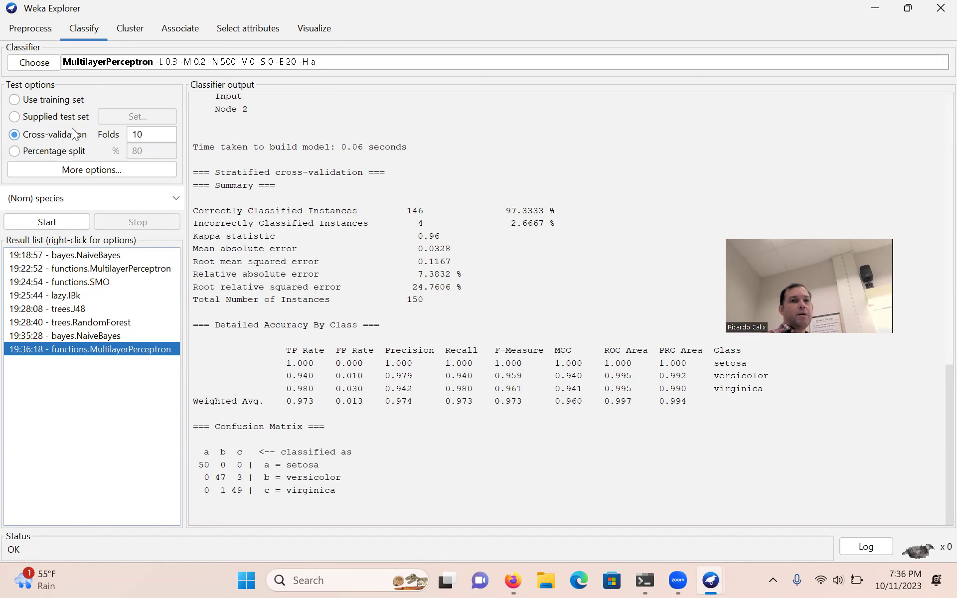
Step: Switch the classifier to IBk from the lazy group and run it on the dataset without sepal_width using 10-fold cross-validation
{"action": "left_click", "coordinate": [44, 63]}
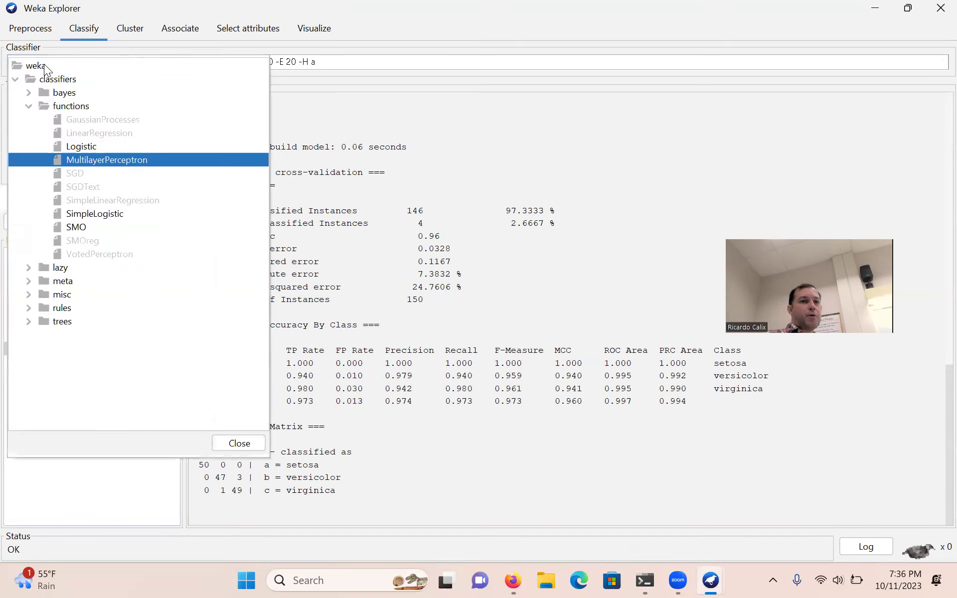
{"action": "left_click", "coordinate": [29, 105]}
{"action": "left_click", "coordinate": [28, 173]}
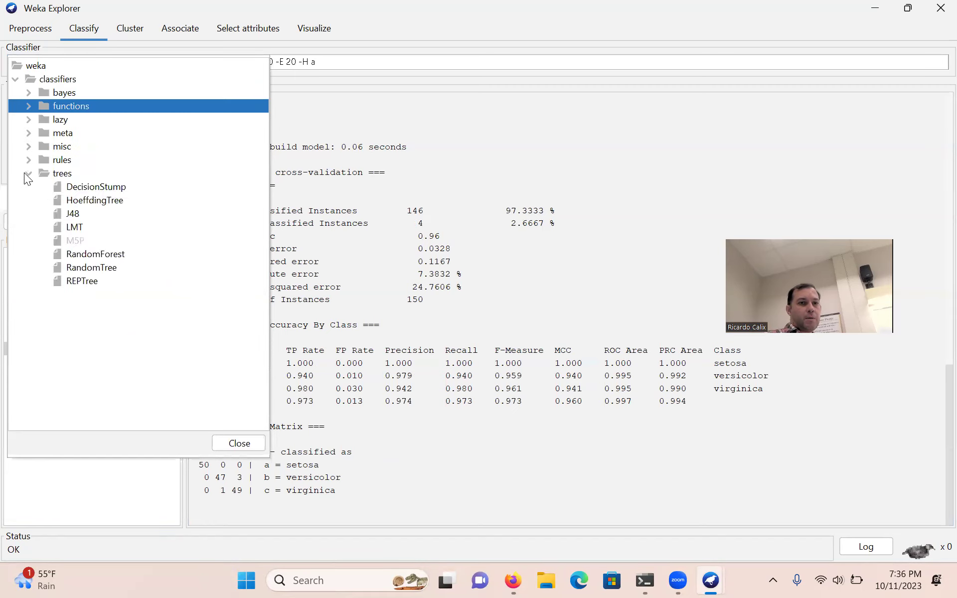
{"action": "left_click", "coordinate": [28, 119]}
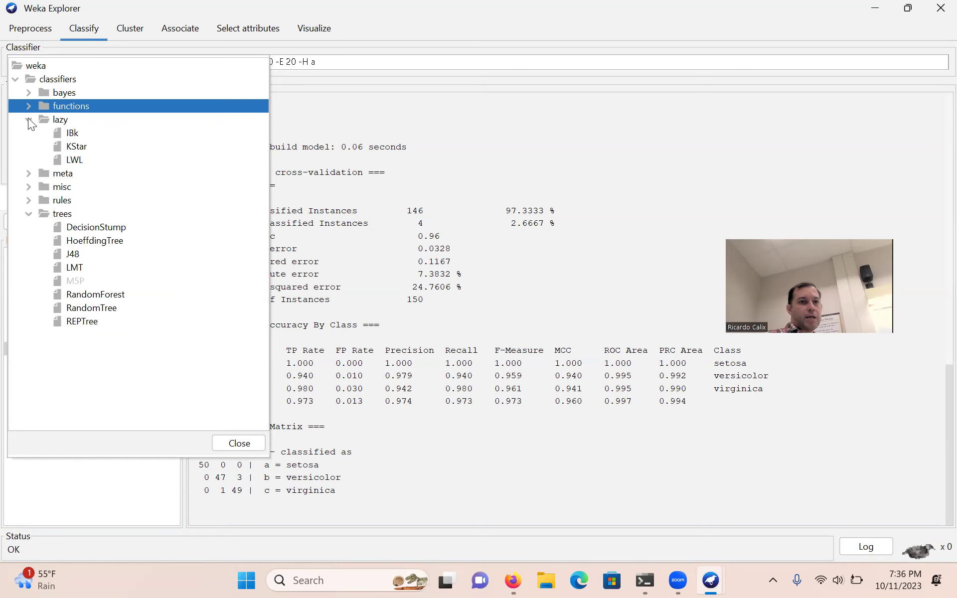
{"action": "left_click", "coordinate": [73, 133]}
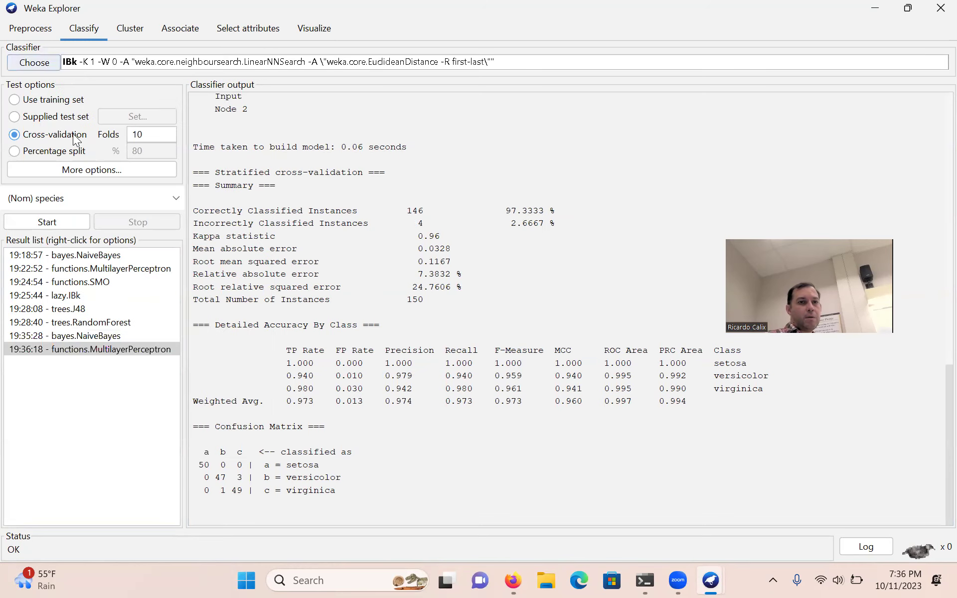
{"action": "left_click", "coordinate": [58, 221]}
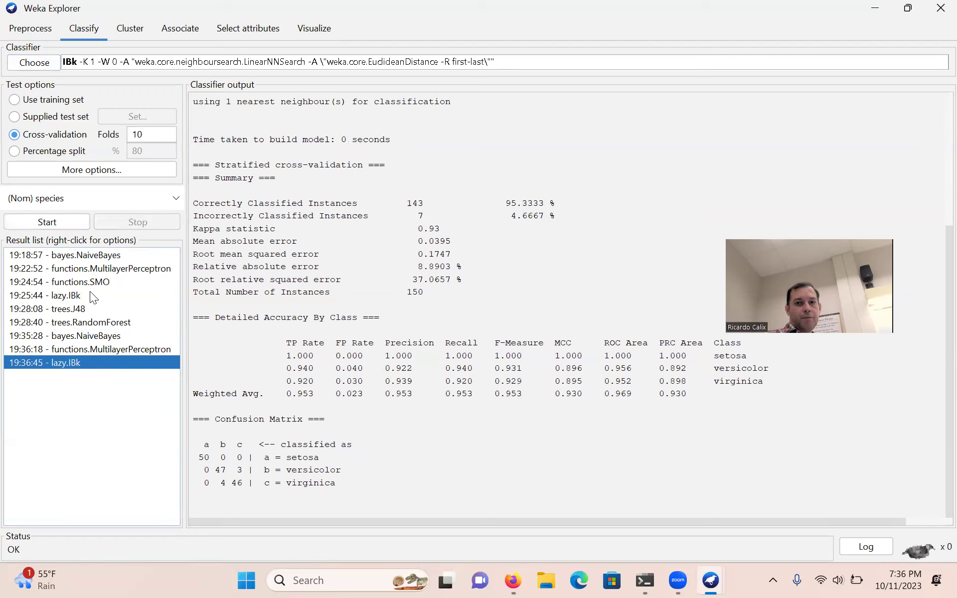
Step: Switch the classifier to RandomForest from the trees group and run it on the dataset without sepal_width using 10-fold cross-validation
{"action": "left_click", "coordinate": [45, 59]}
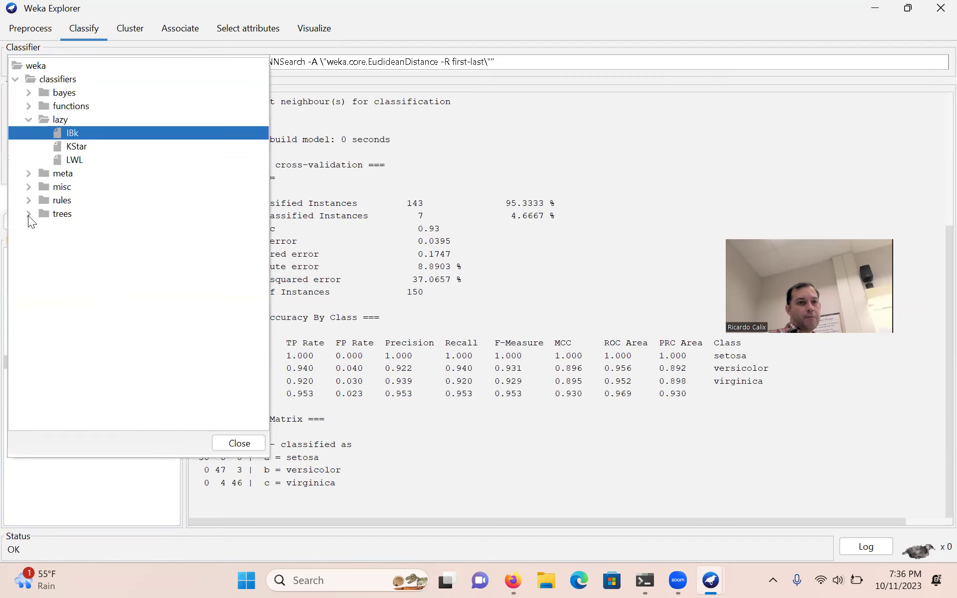
{"action": "left_click", "coordinate": [28, 214]}
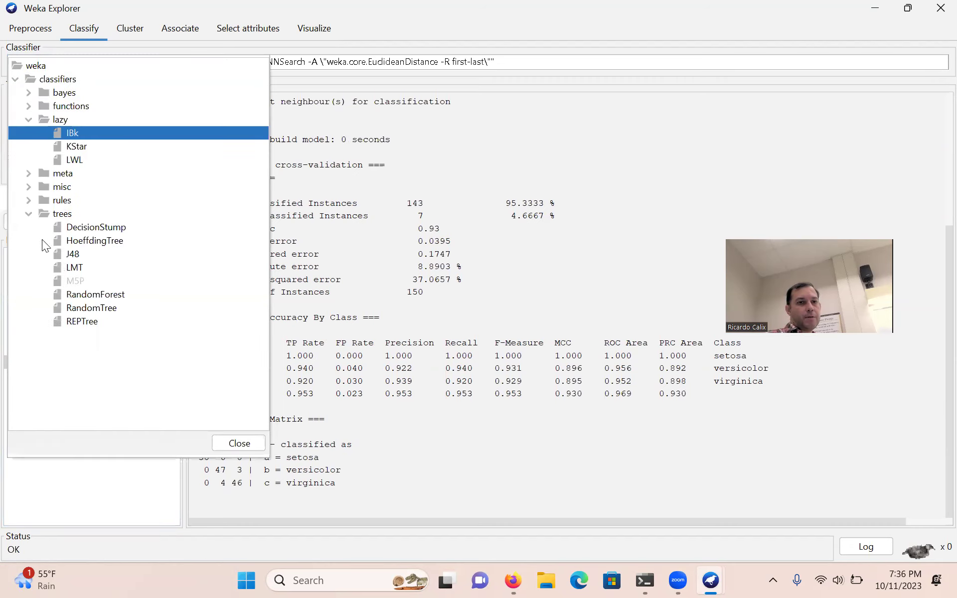
{"action": "left_click", "coordinate": [77, 296]}
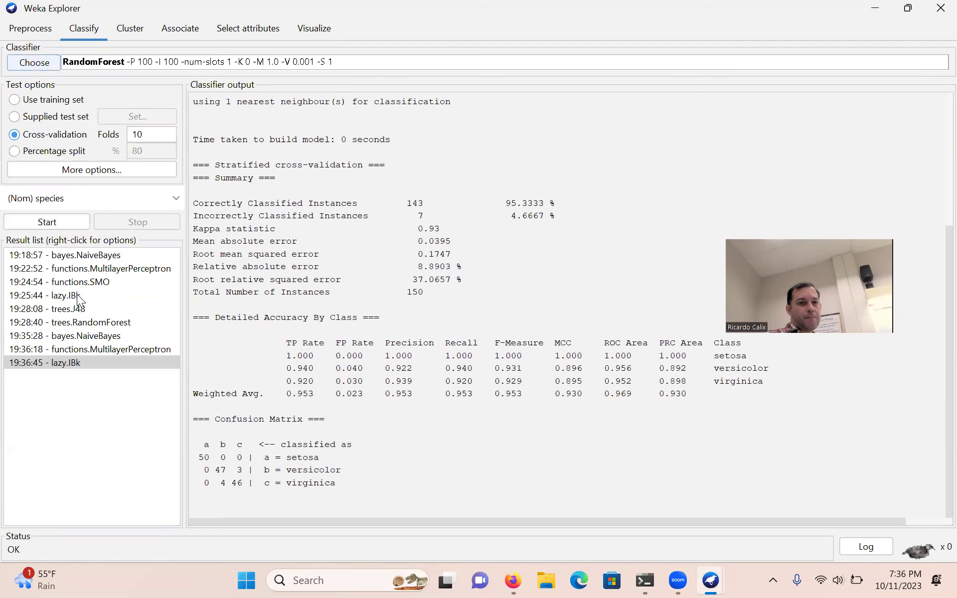
{"action": "left_click", "coordinate": [48, 220]}
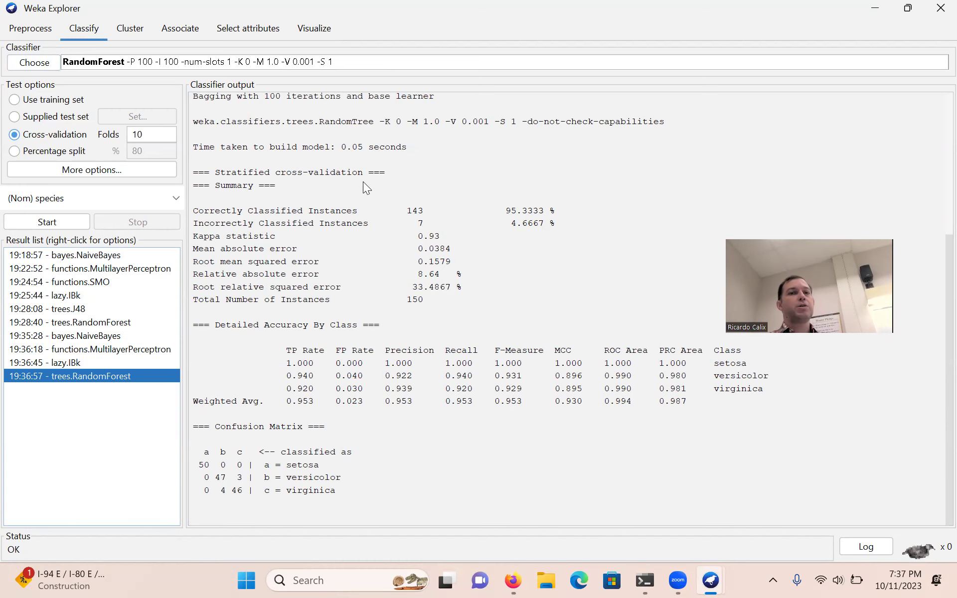
Step: Check the information gain ranking for the next weakest attribute and remove sepal_length from the dataset in preprocessing
{"action": "left_click", "coordinate": [248, 27]}
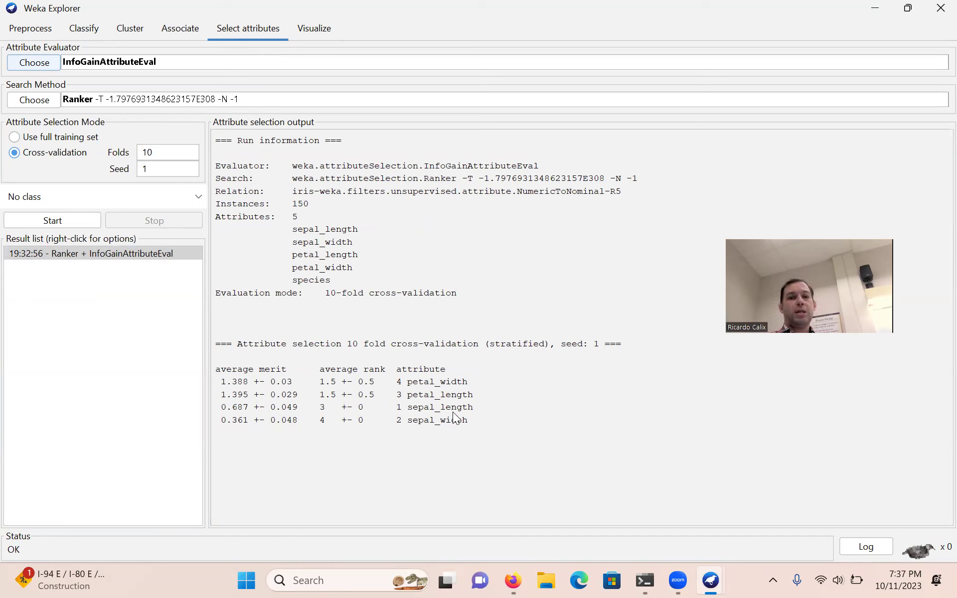
{"action": "left_click", "coordinate": [31, 30]}
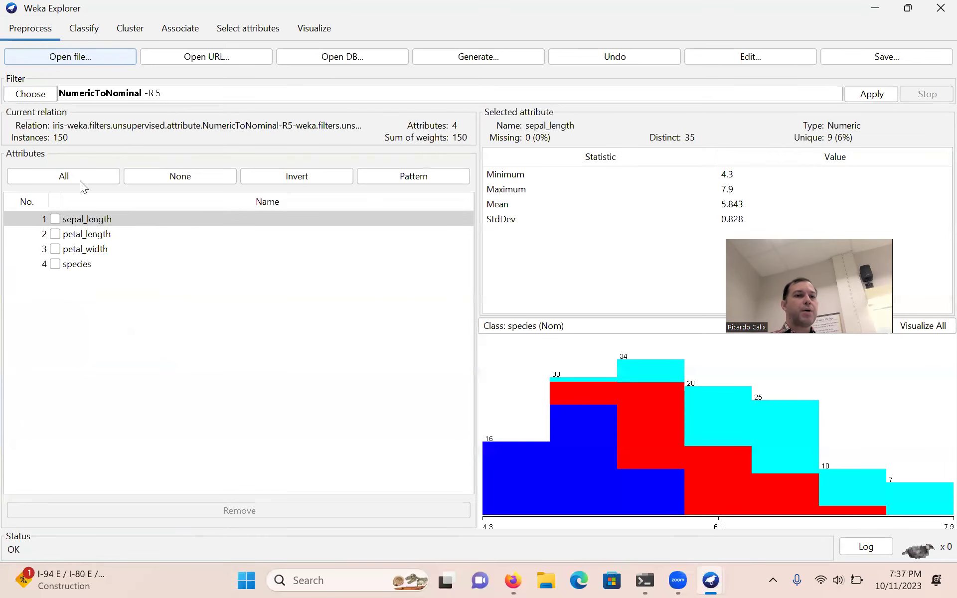
{"action": "left_click", "coordinate": [53, 219]}
{"action": "left_click", "coordinate": [55, 219]}
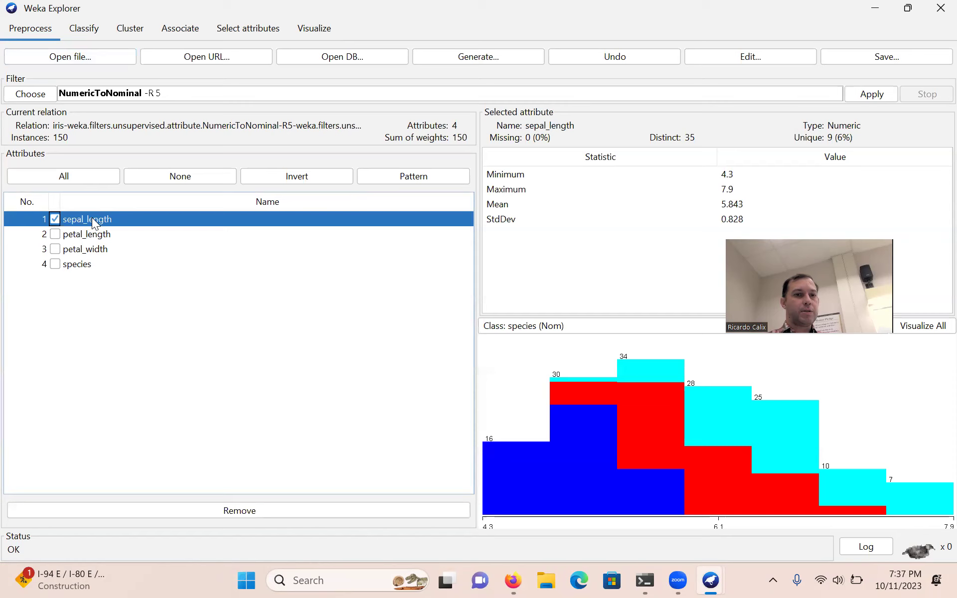
{"action": "left_click", "coordinate": [205, 507]}
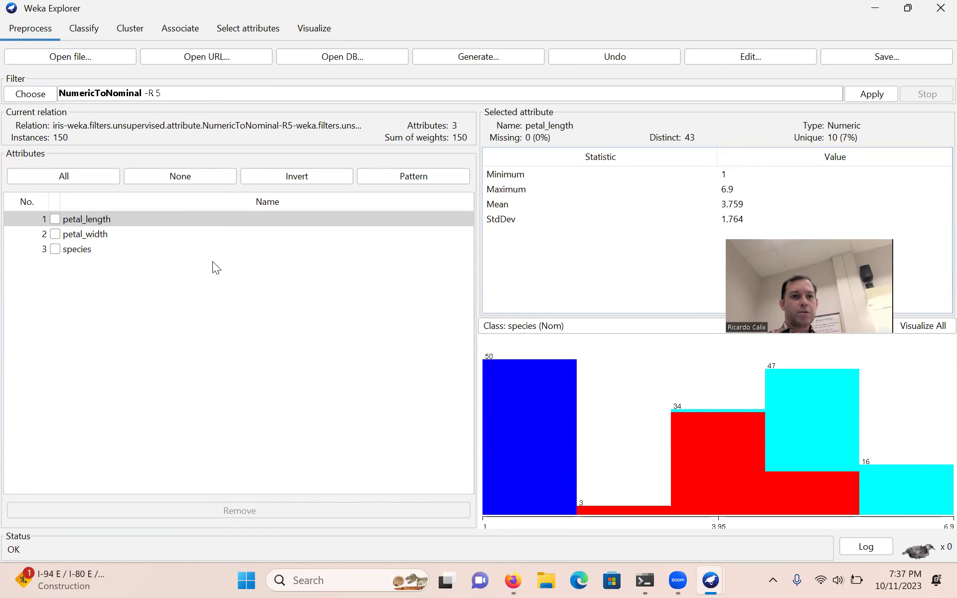
Step: Run NaiveBayes from the bayes group on petal_length and petal_width with 10-fold cross-validation, and check the attributes used in its output
{"action": "left_click", "coordinate": [89, 33]}
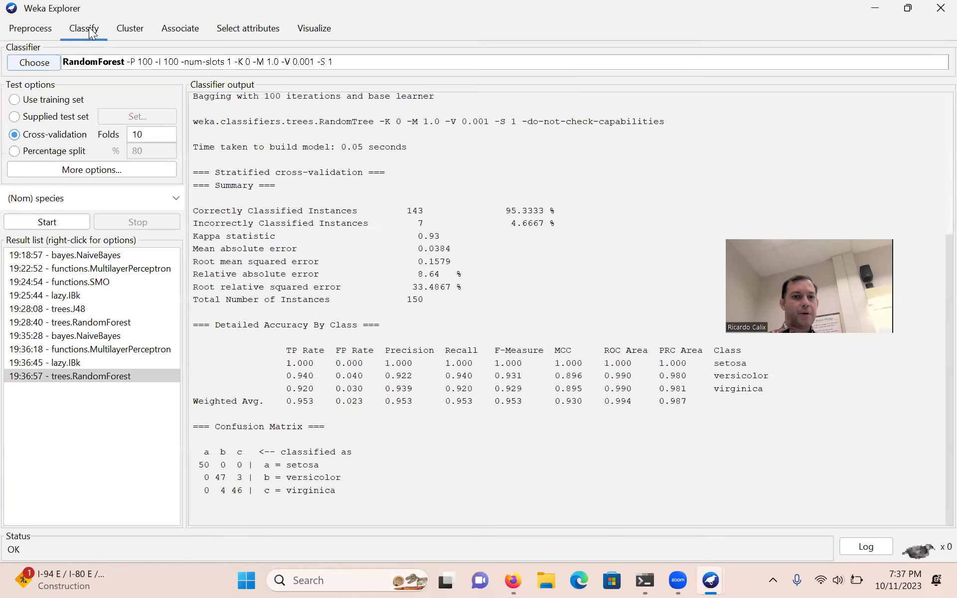
{"action": "left_click", "coordinate": [40, 64]}
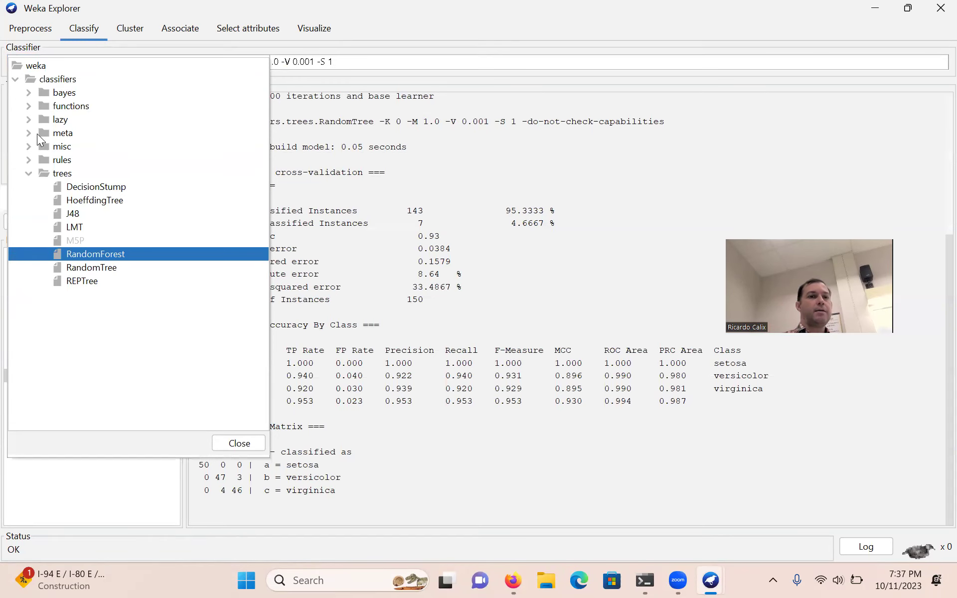
{"action": "left_click", "coordinate": [28, 173]}
{"action": "left_click", "coordinate": [28, 93]}
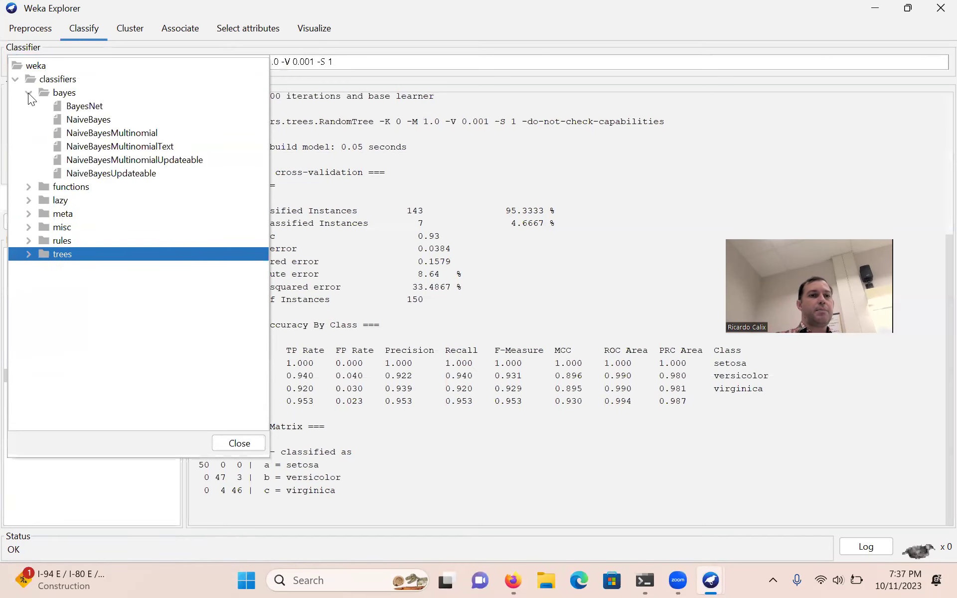
{"action": "left_click", "coordinate": [82, 119]}
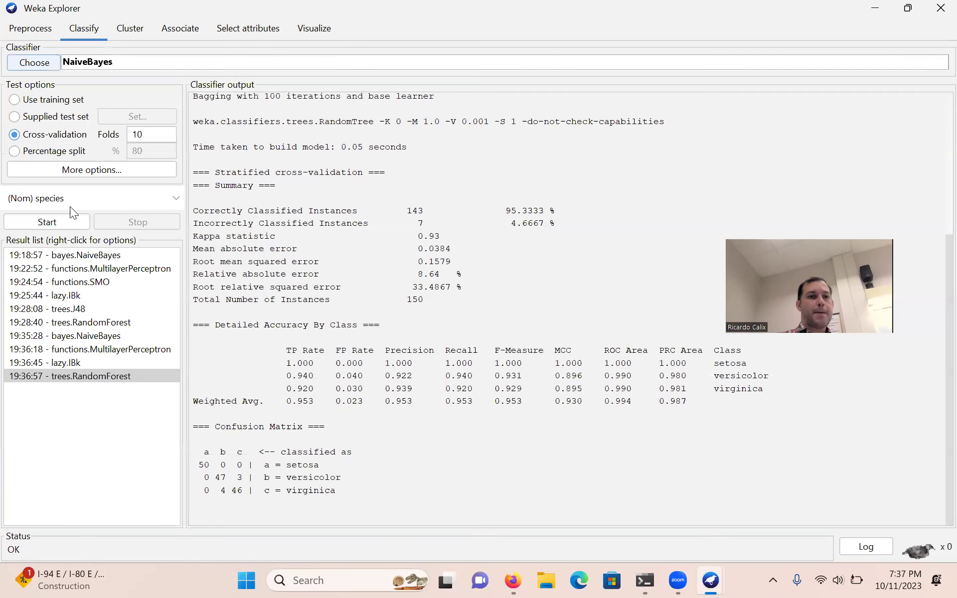
{"action": "left_click", "coordinate": [56, 223]}
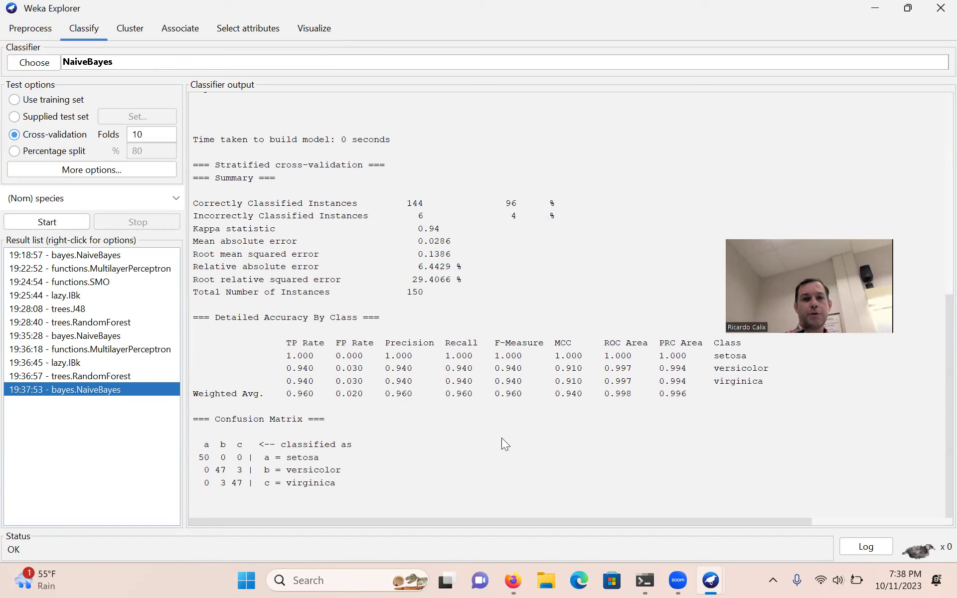
{"action": "scroll", "coordinate": [462, 400], "scroll_direction": "up", "scroll_amount": 10}
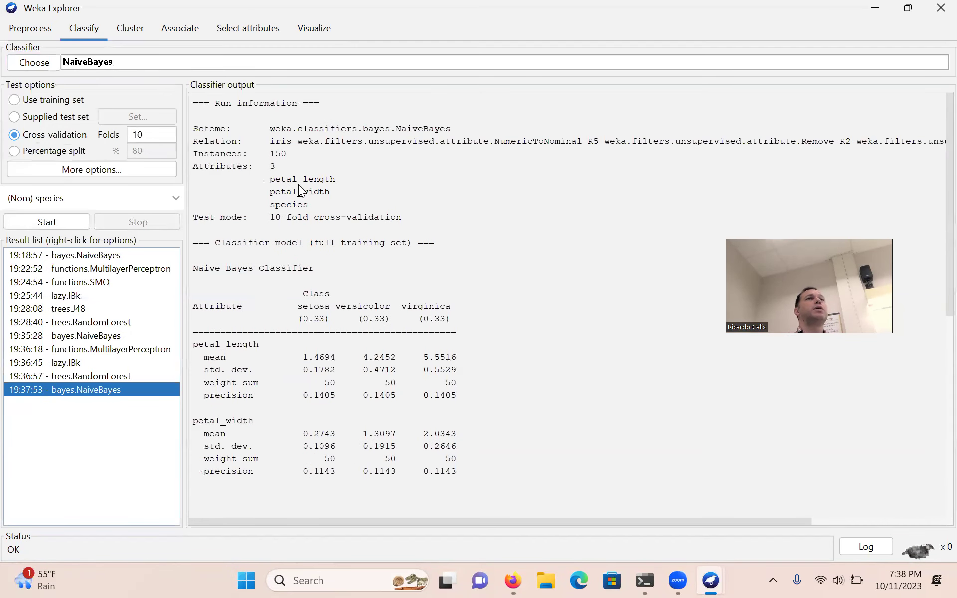
Step: Run MultilayerPerceptron from the functions group on the two petal attributes with 10-fold cross-validation, and compare it with the first MultilayerPerceptron result
{"action": "left_click", "coordinate": [35, 63]}
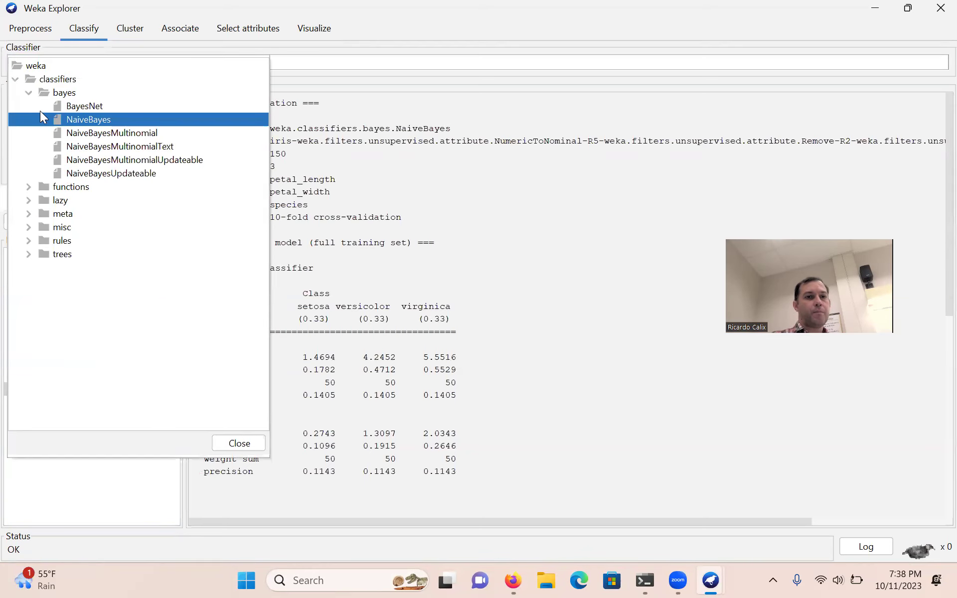
{"action": "left_click", "coordinate": [28, 93]}
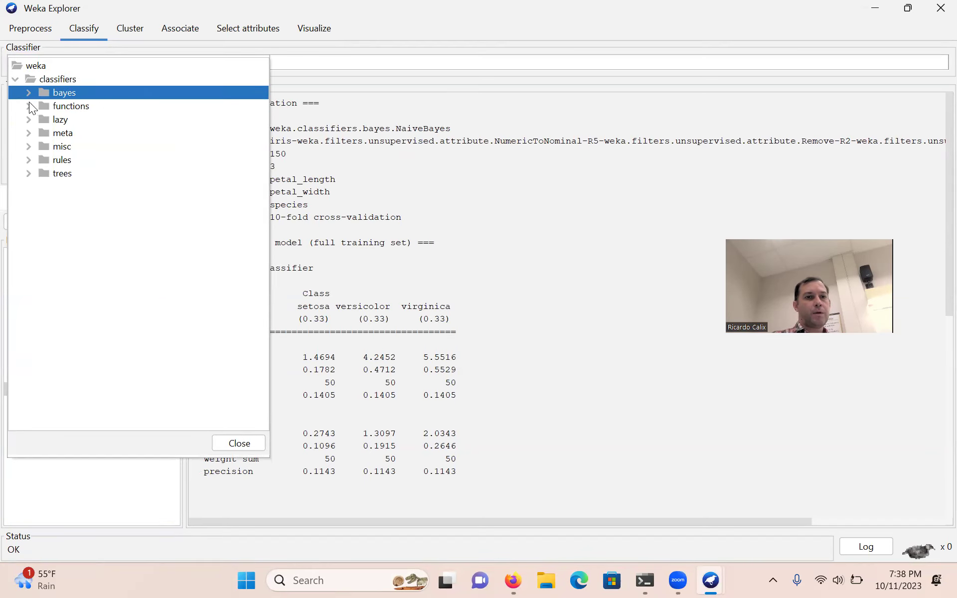
{"action": "left_click", "coordinate": [29, 105]}
{"action": "left_click", "coordinate": [76, 160]}
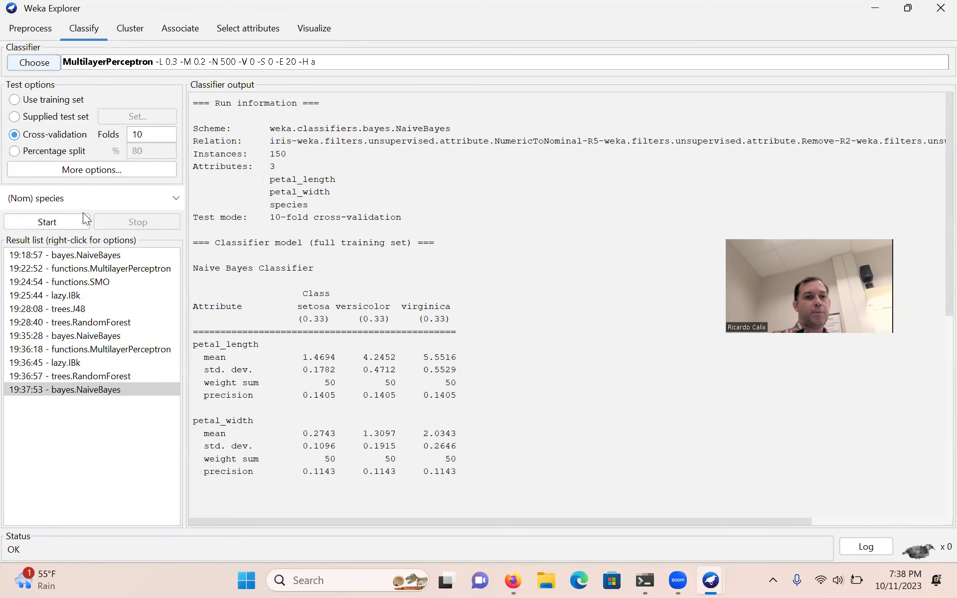
{"action": "left_click", "coordinate": [64, 221]}
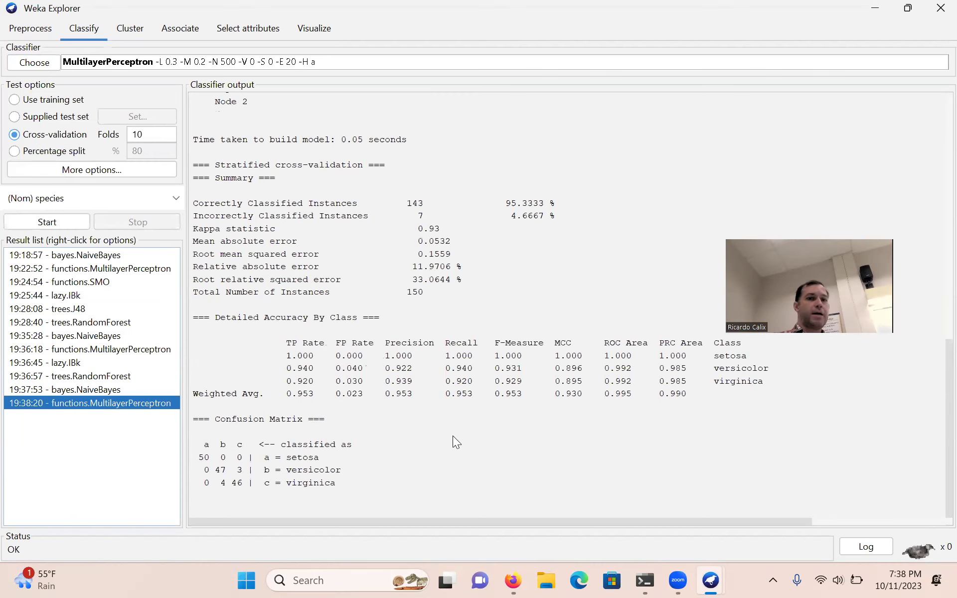
{"action": "left_click", "coordinate": [99, 267]}
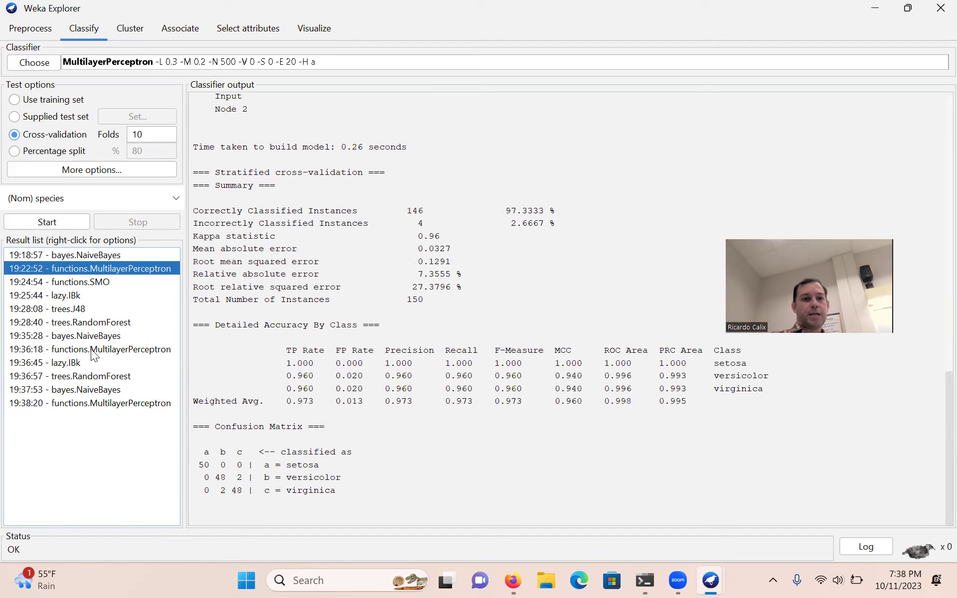
{"action": "left_click", "coordinate": [93, 402]}
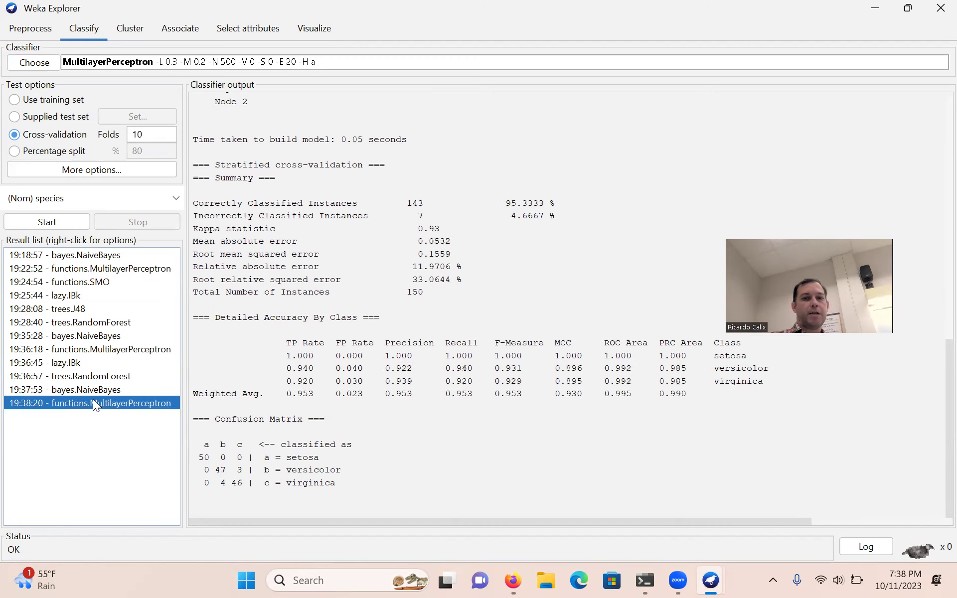
{"action": "left_click", "coordinate": [343, 428]}
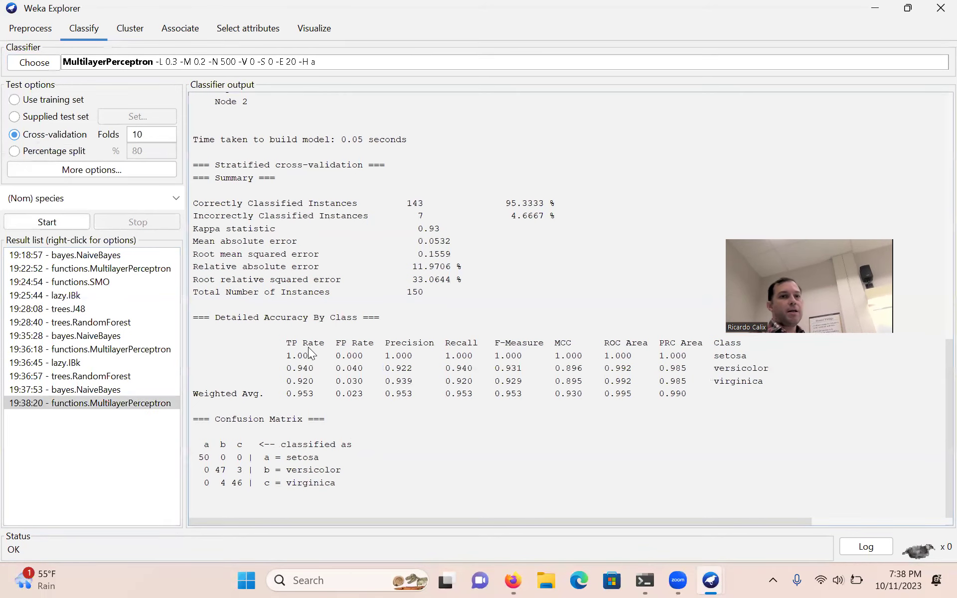
Step: Switch the classifier to RandomForest and run it on the two petal attributes with 10-fold cross-validation
{"action": "left_click", "coordinate": [46, 63]}
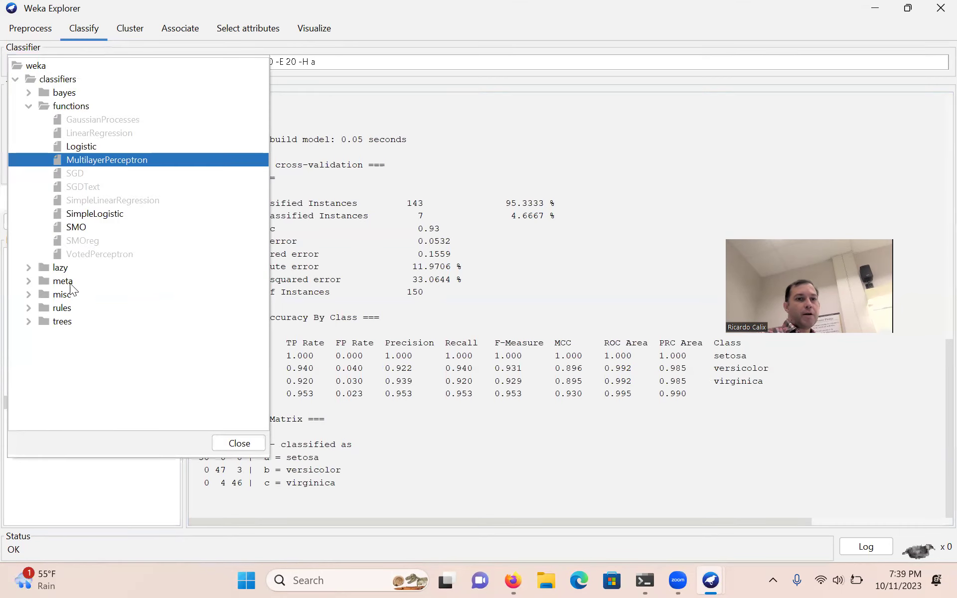
{"action": "left_click", "coordinate": [29, 107]}
{"action": "left_click", "coordinate": [29, 174]}
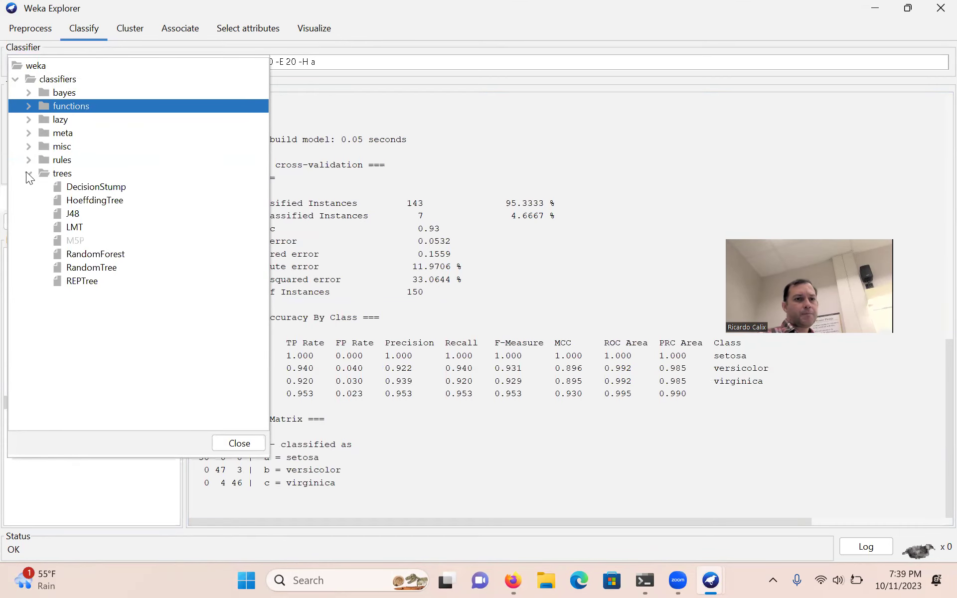
{"action": "left_click", "coordinate": [76, 255]}
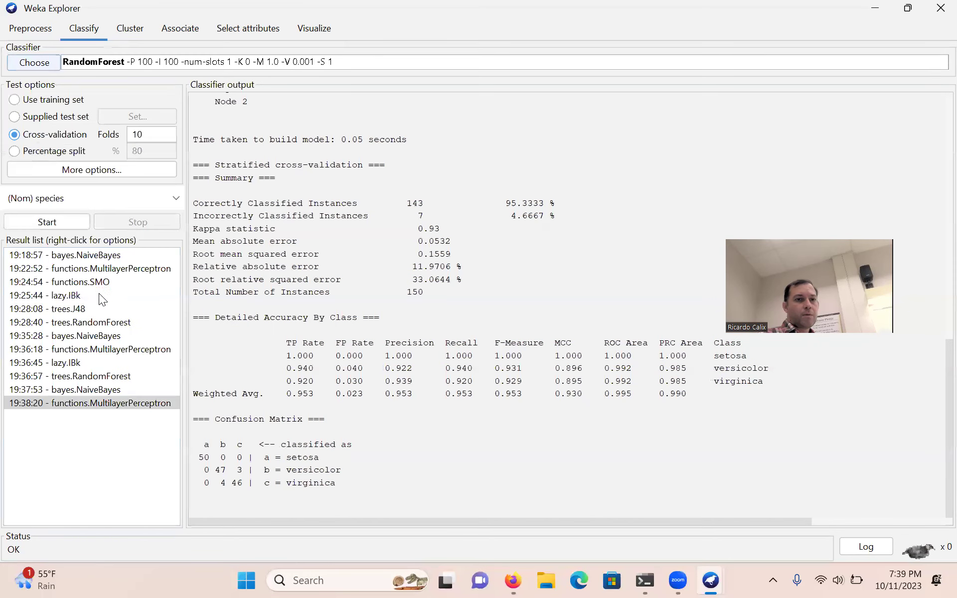
{"action": "left_click", "coordinate": [58, 219]}
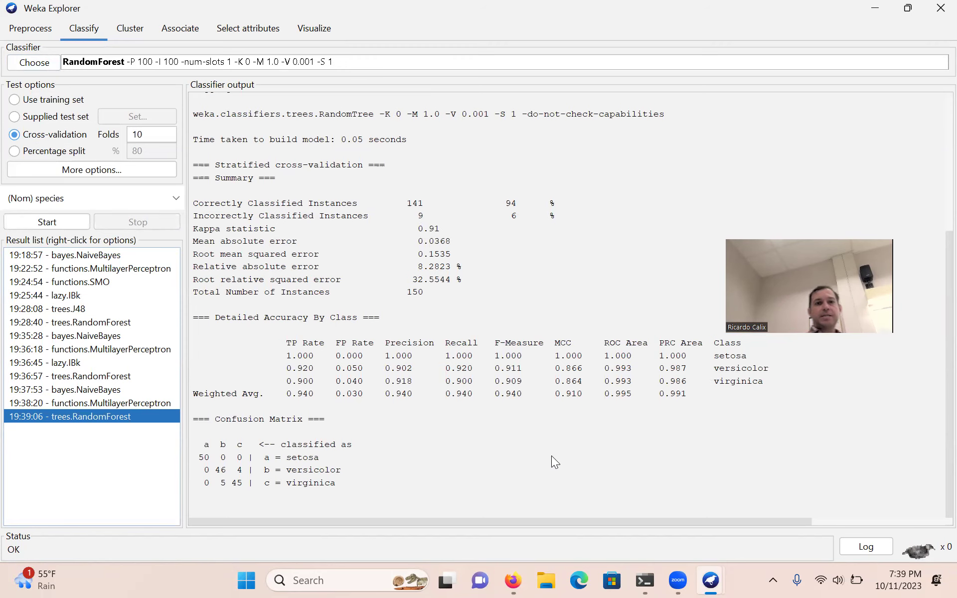
Step: Review the information gain ranking again and remove petal_length from the dataset in preprocessing, keeping petal_width and species
{"action": "left_click", "coordinate": [262, 30]}
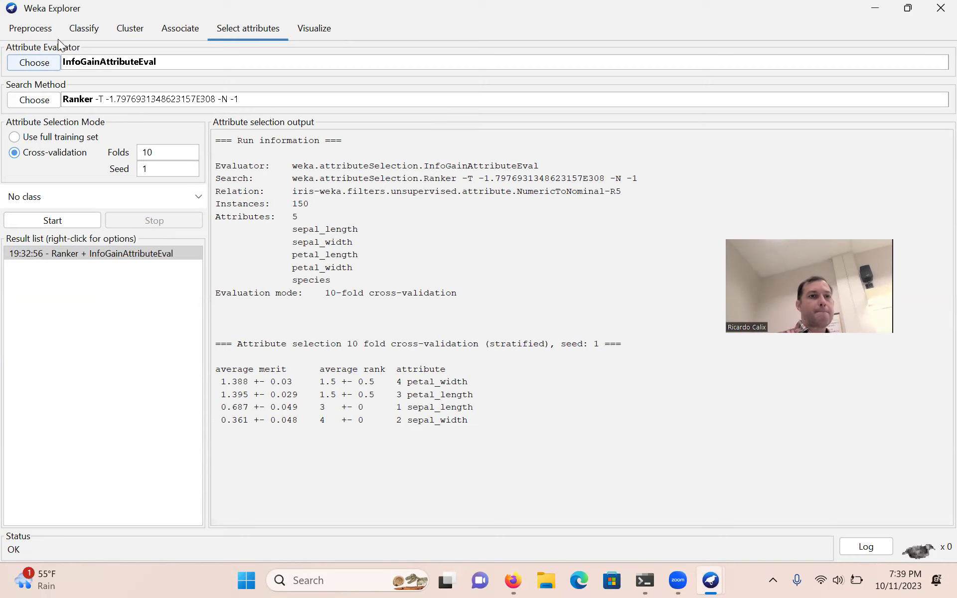
{"action": "left_click", "coordinate": [31, 30]}
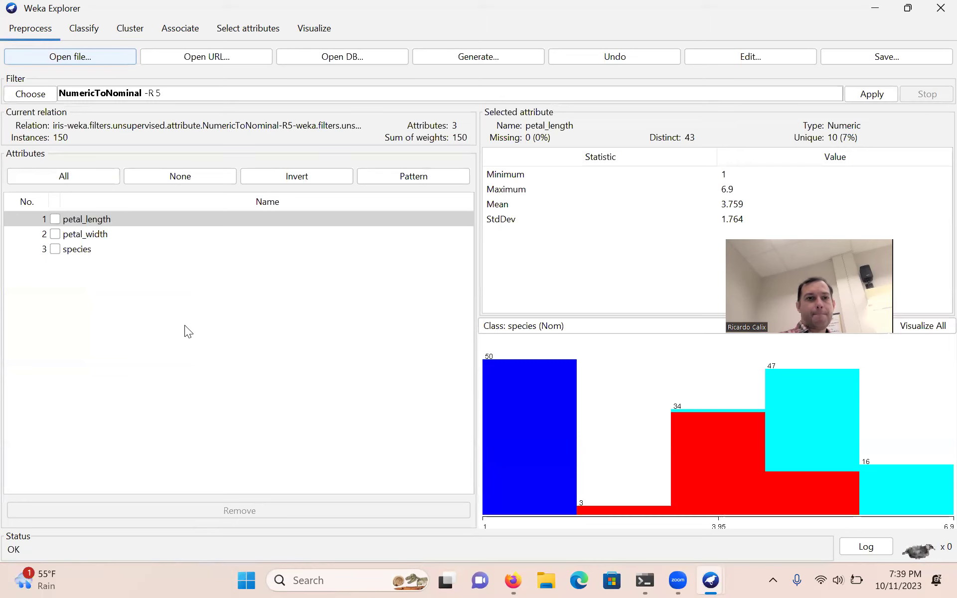
{"action": "left_click", "coordinate": [56, 219]}
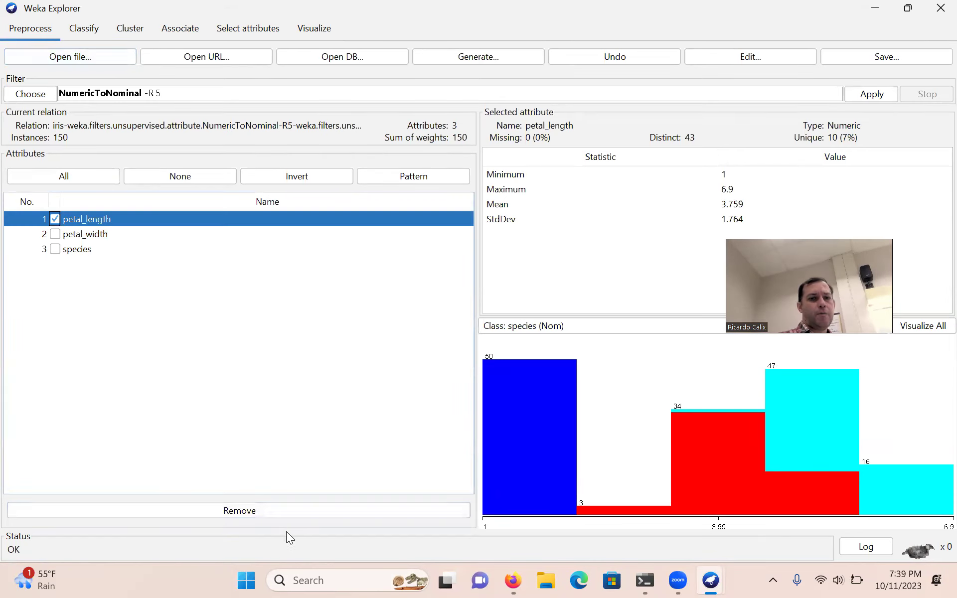
{"action": "left_click", "coordinate": [258, 512]}
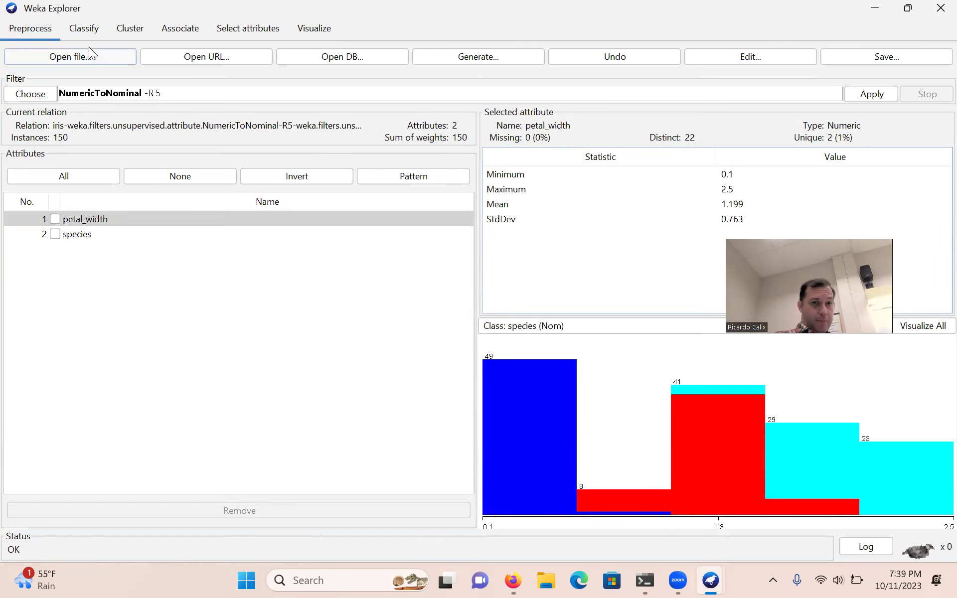
Step: Run NaiveBayes from the bayes group on petal_width alone with 10-fold cross-validation, and compare its output with the first NaiveBayes result
{"action": "left_click", "coordinate": [87, 30]}
{"action": "left_click", "coordinate": [42, 61]}
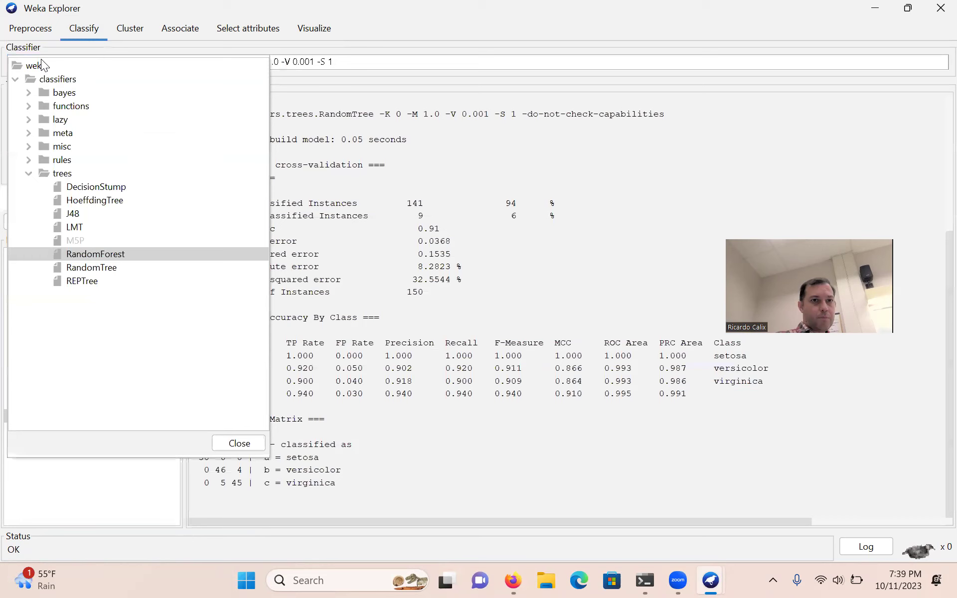
{"action": "left_click", "coordinate": [29, 93]}
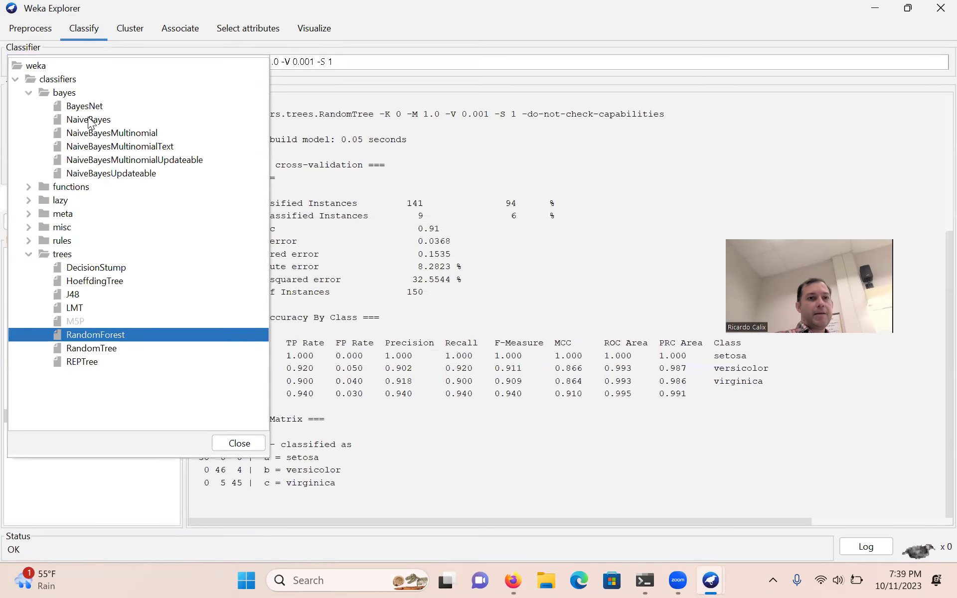
{"action": "left_click", "coordinate": [88, 120]}
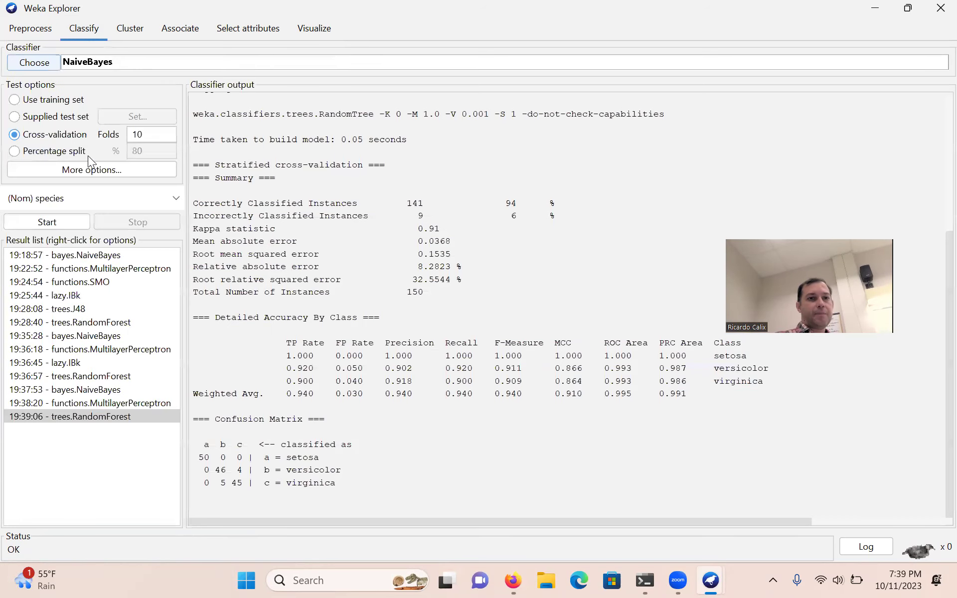
{"action": "left_click", "coordinate": [36, 222]}
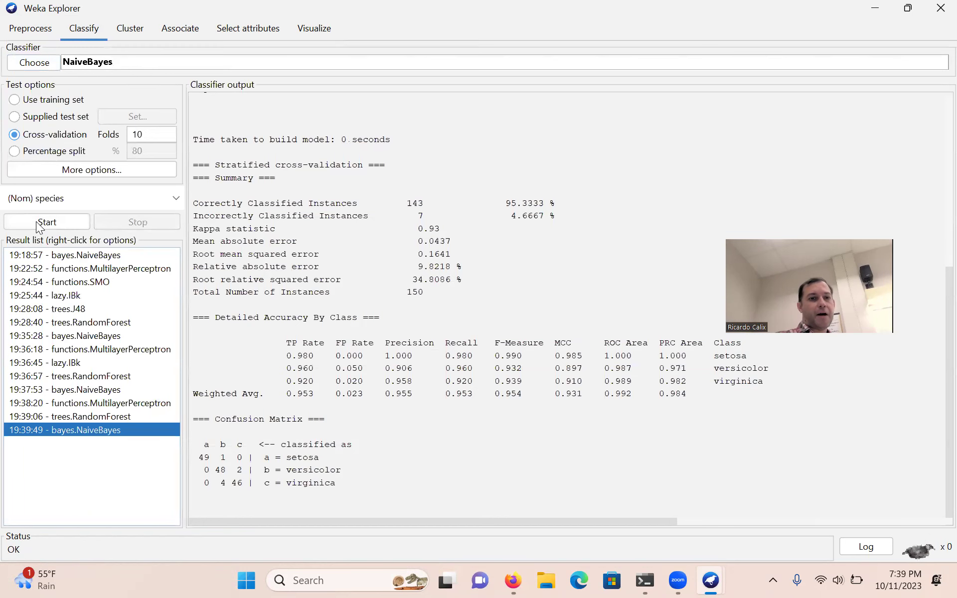
{"action": "left_click", "coordinate": [93, 254]}
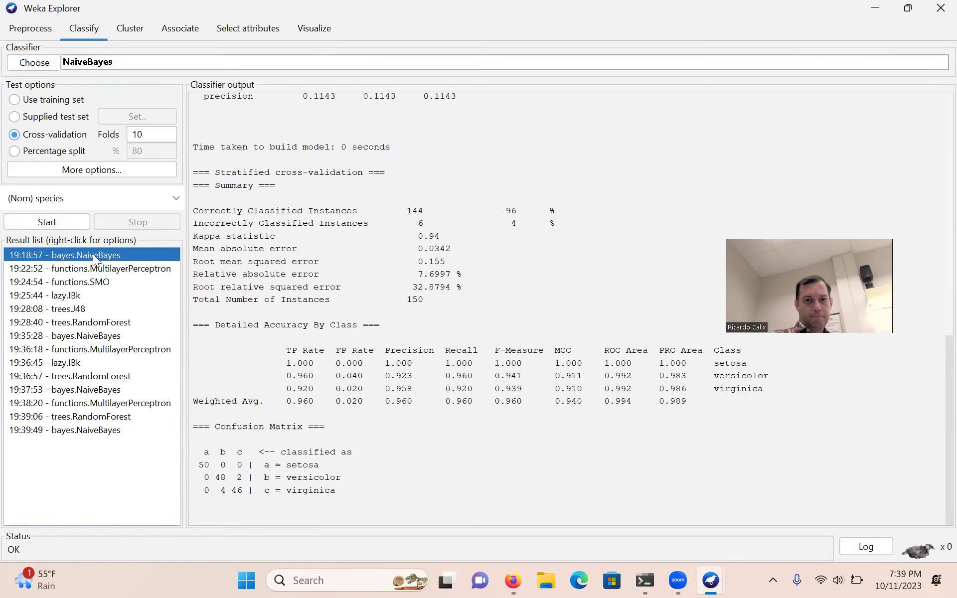
{"action": "left_click", "coordinate": [78, 430]}
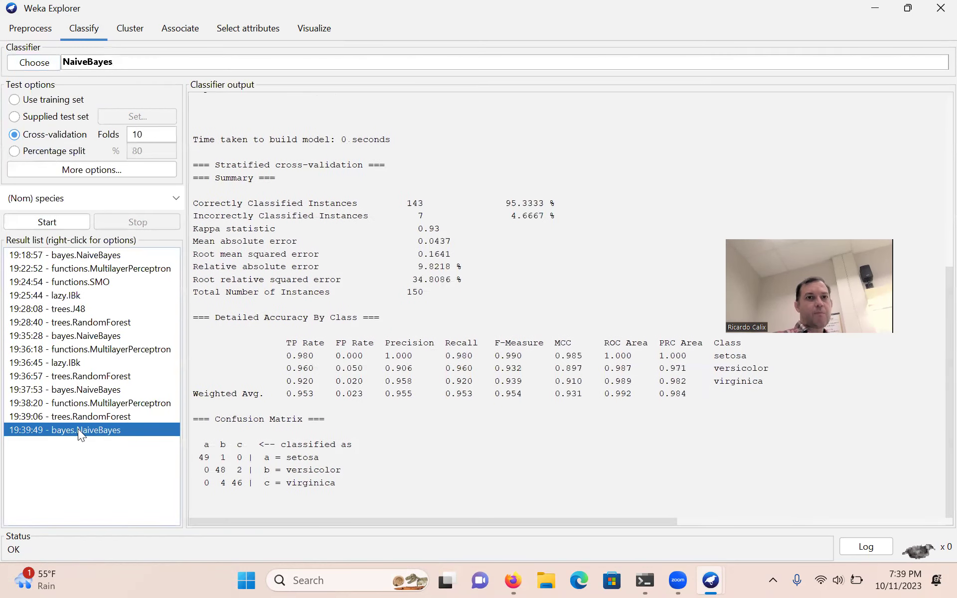
{"action": "scroll", "coordinate": [448, 190], "scroll_direction": "up", "scroll_amount": 8}
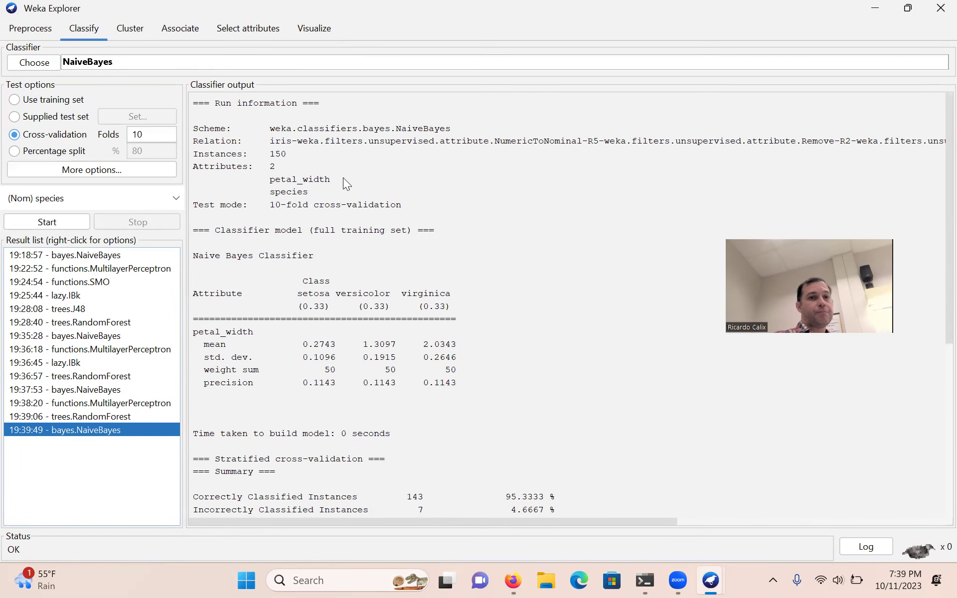
Step: Switch the classifier to MultilayerPerceptron from the functions group and run it on petal_width with 10-fold cross-validation
{"action": "left_click", "coordinate": [46, 64]}
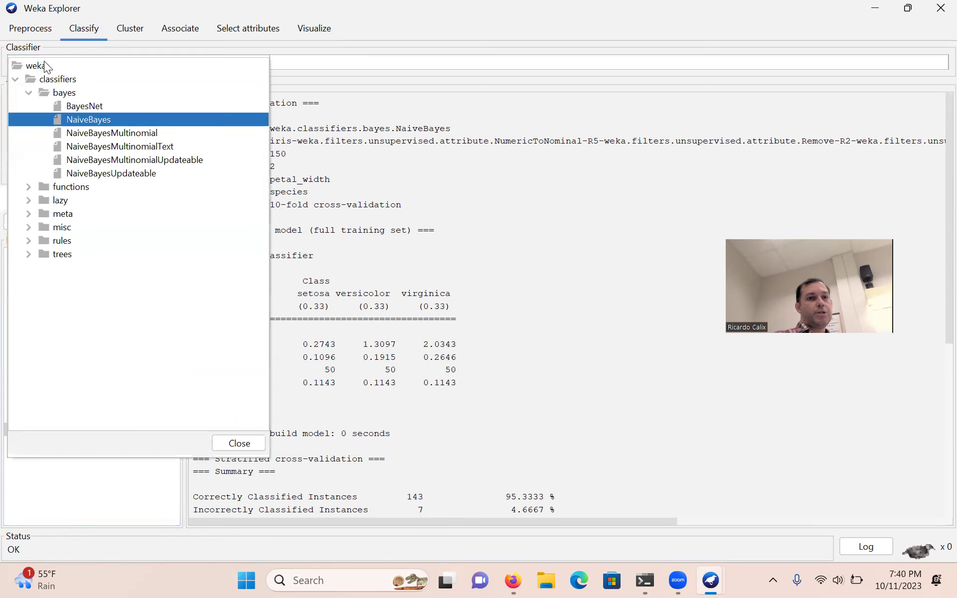
{"action": "left_click", "coordinate": [29, 93]}
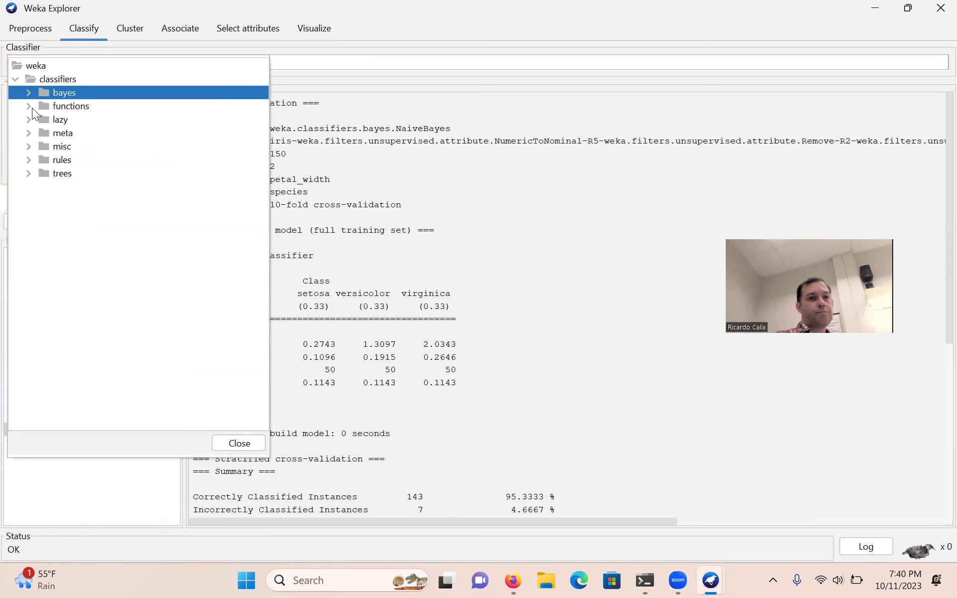
{"action": "left_click", "coordinate": [29, 106]}
{"action": "left_click", "coordinate": [83, 160]}
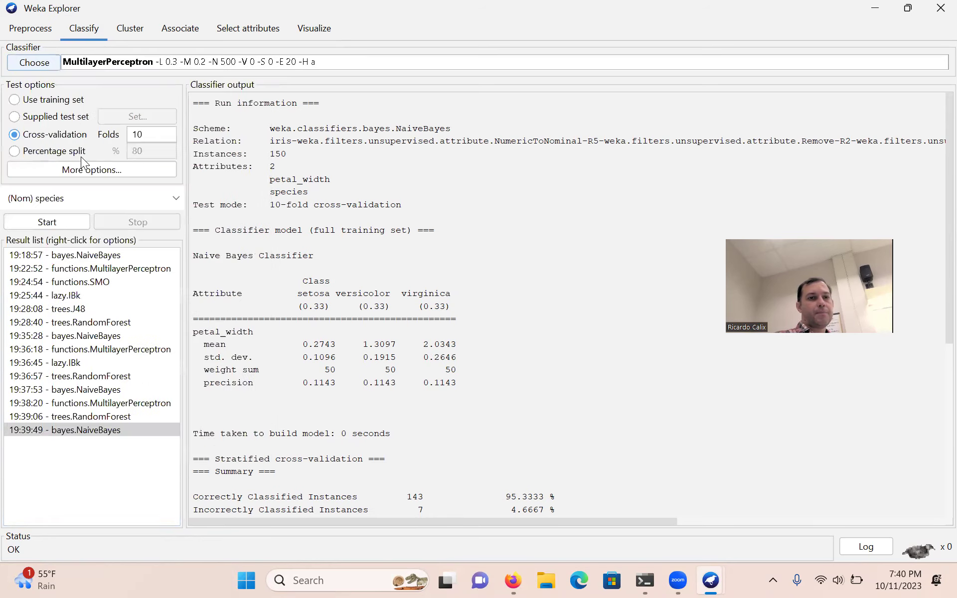
{"action": "left_click", "coordinate": [43, 222]}
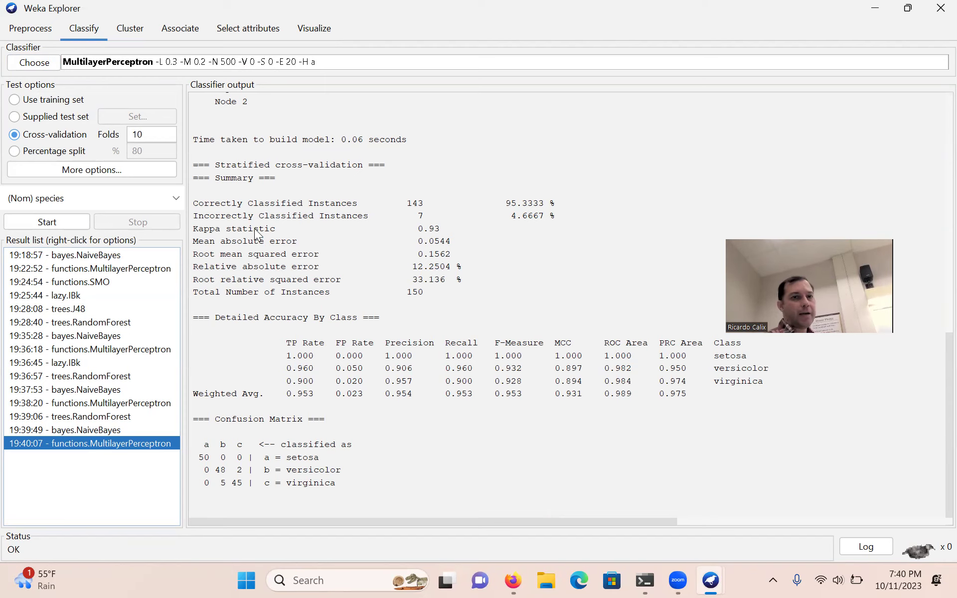
Step: Choose the IBk classifier from the lazy group and run it on petal_width with 10-fold cross-validation
{"action": "left_click", "coordinate": [53, 63]}
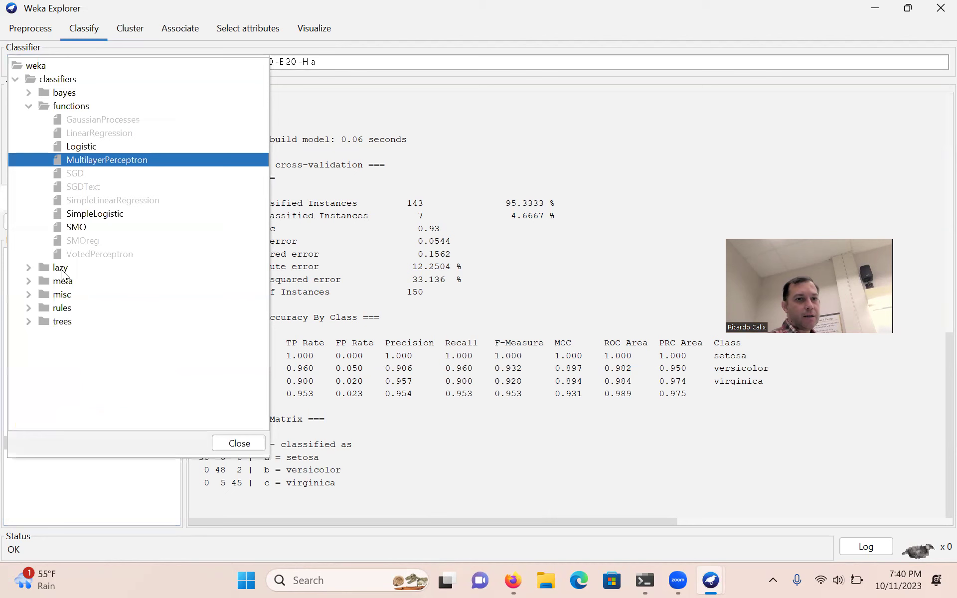
{"action": "left_click", "coordinate": [28, 267]}
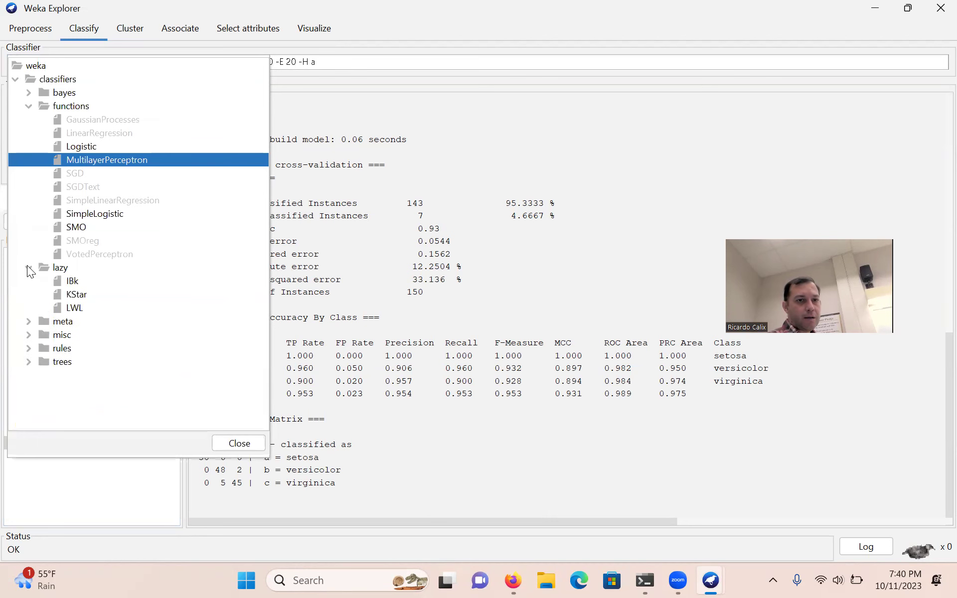
{"action": "left_click", "coordinate": [68, 282]}
{"action": "left_click", "coordinate": [57, 228]}
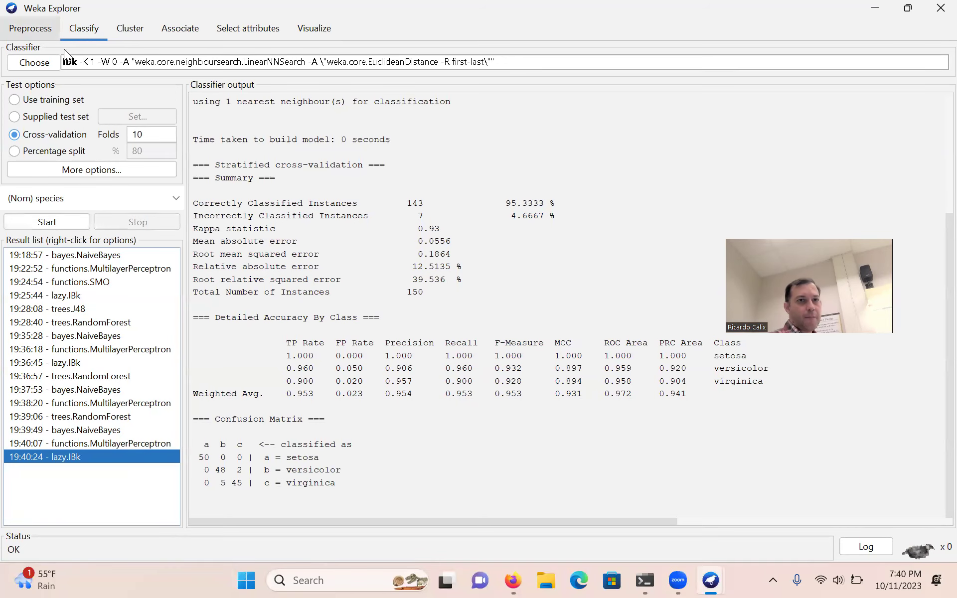
Step: Choose RandomForest from the trees group and evaluate it on petal_width with 10-fold cross-validation
{"action": "left_click", "coordinate": [46, 64]}
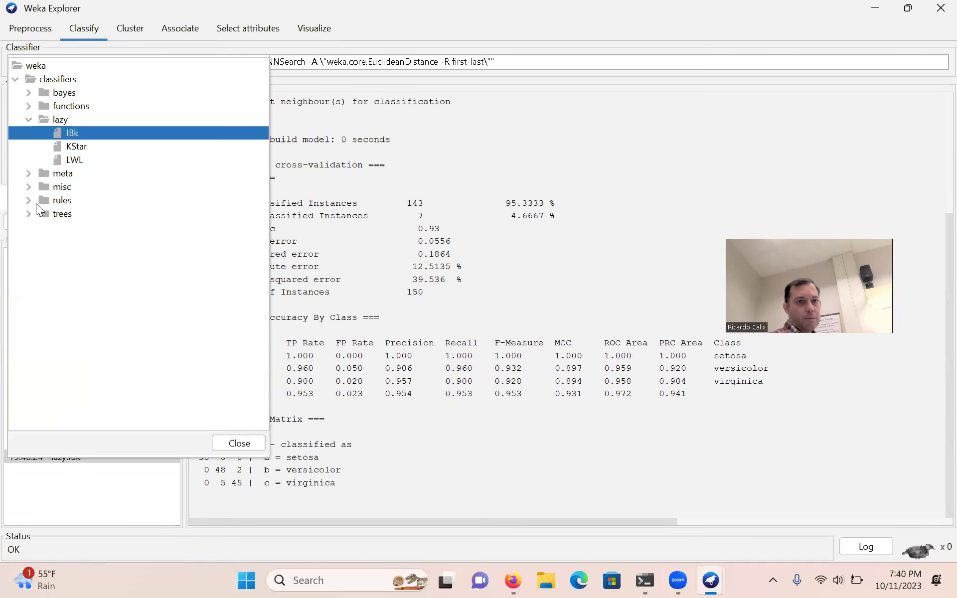
{"action": "left_click", "coordinate": [27, 213]}
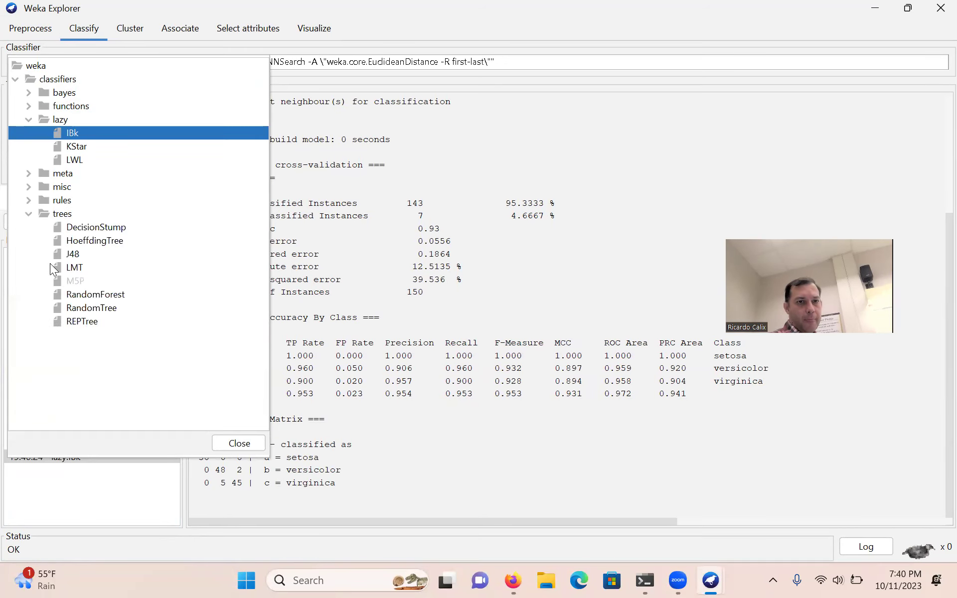
{"action": "left_click", "coordinate": [75, 282]}
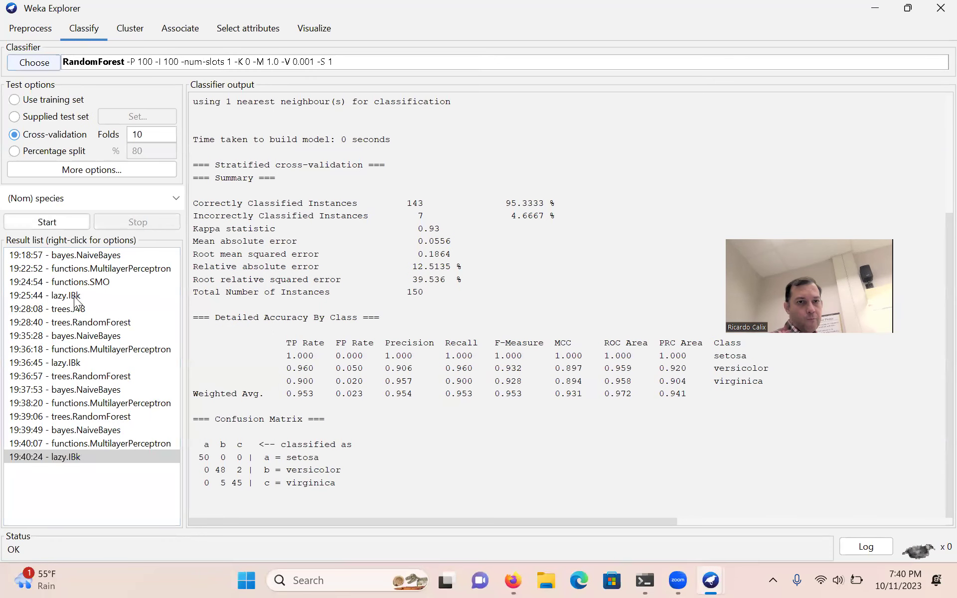
{"action": "left_click", "coordinate": [55, 222]}
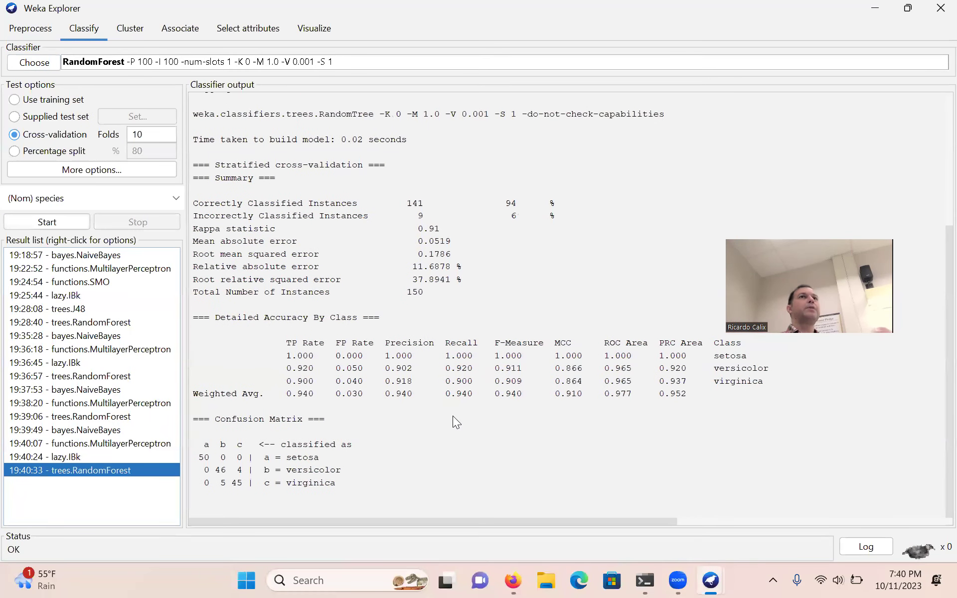